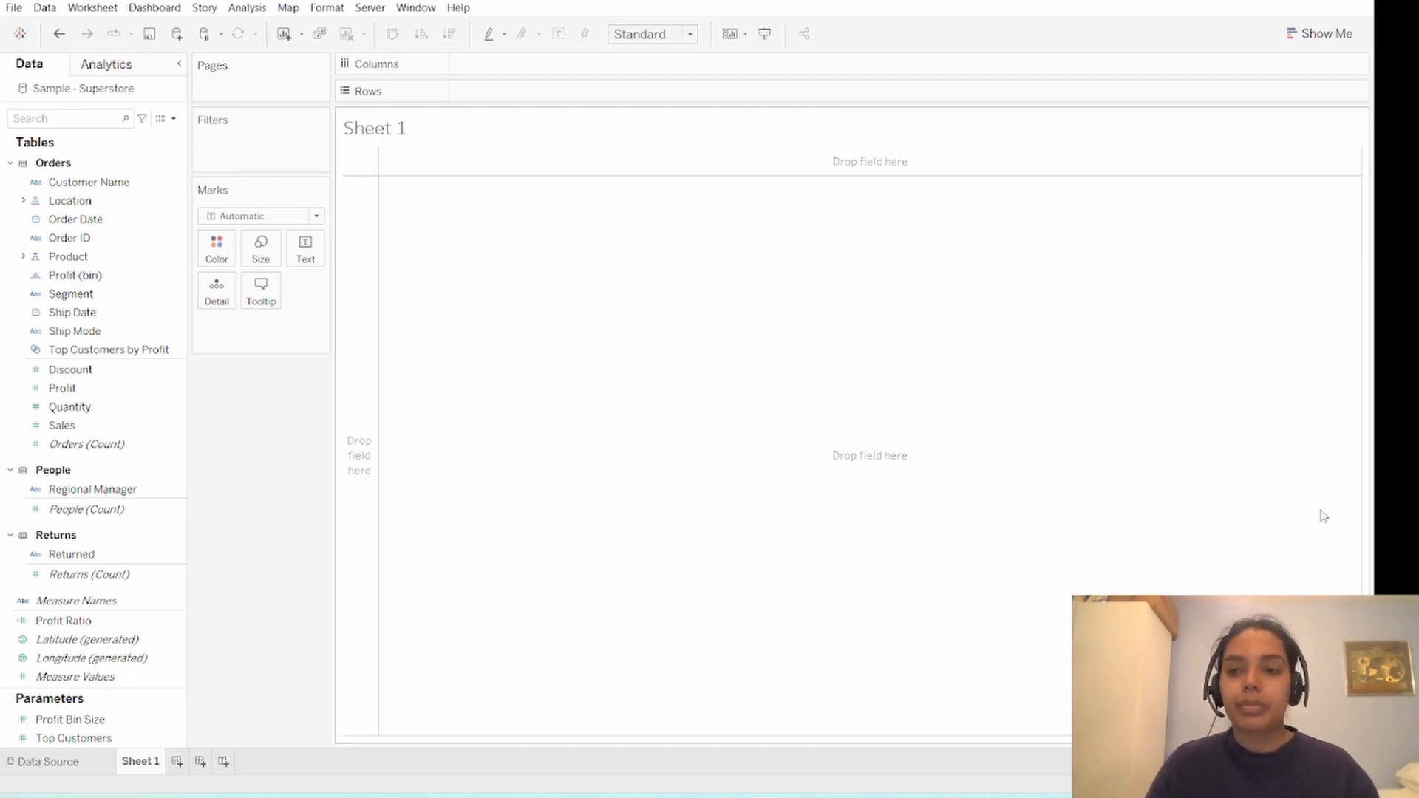
- Build a plot with the sum of Profit on the columns and the sum of Sales on the rows
left_click(137, 96)
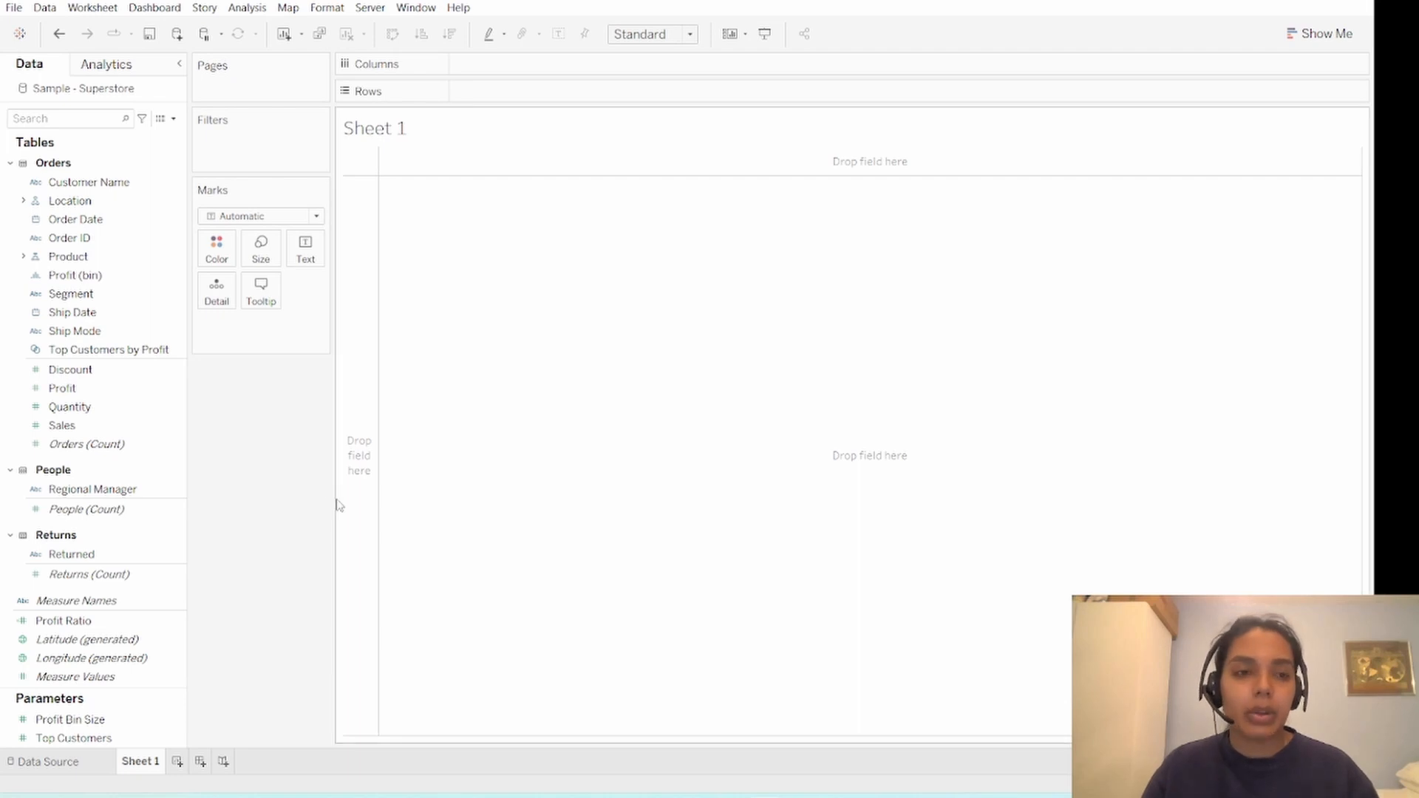
left_click(91, 391)
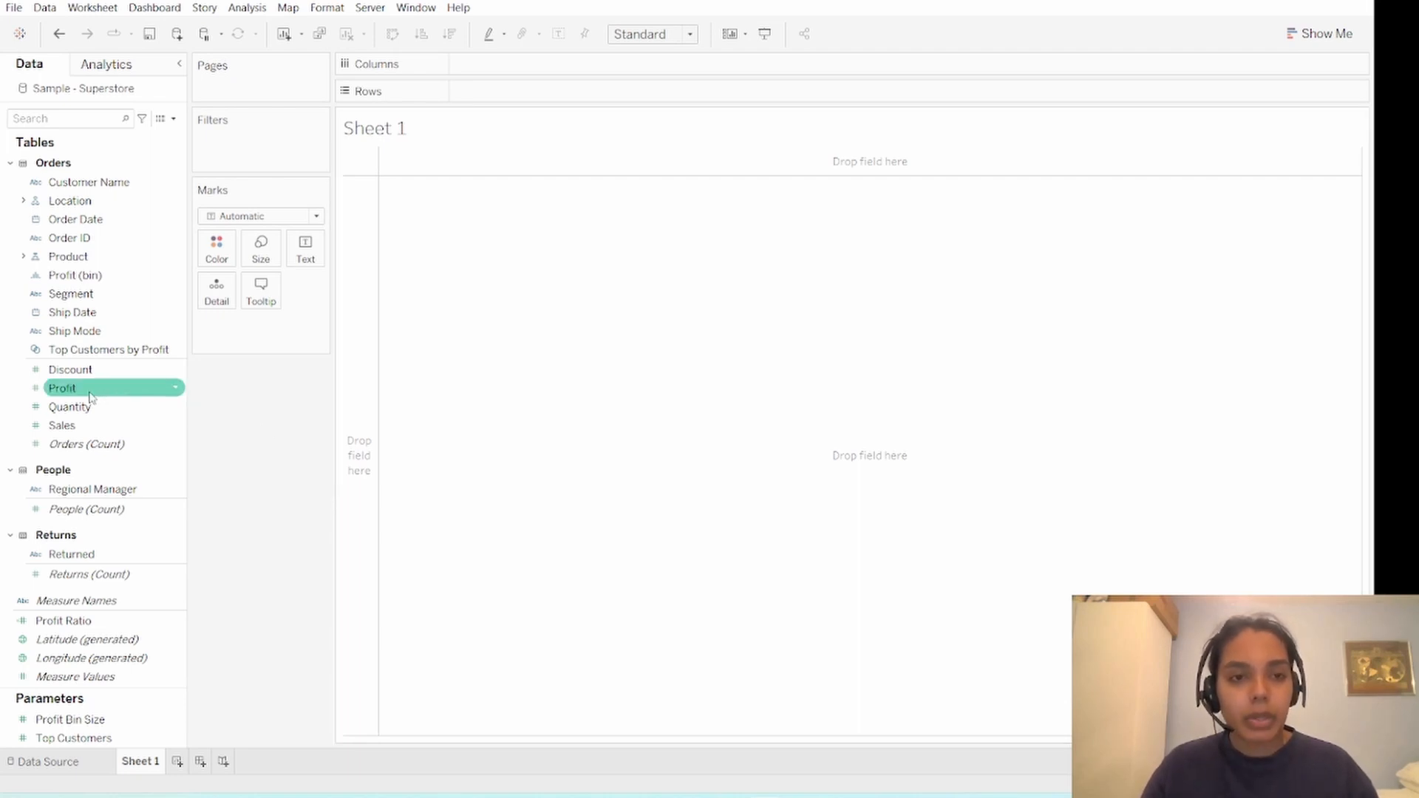
left_click_drag(90, 395, 501, 69)
left_click(127, 426)
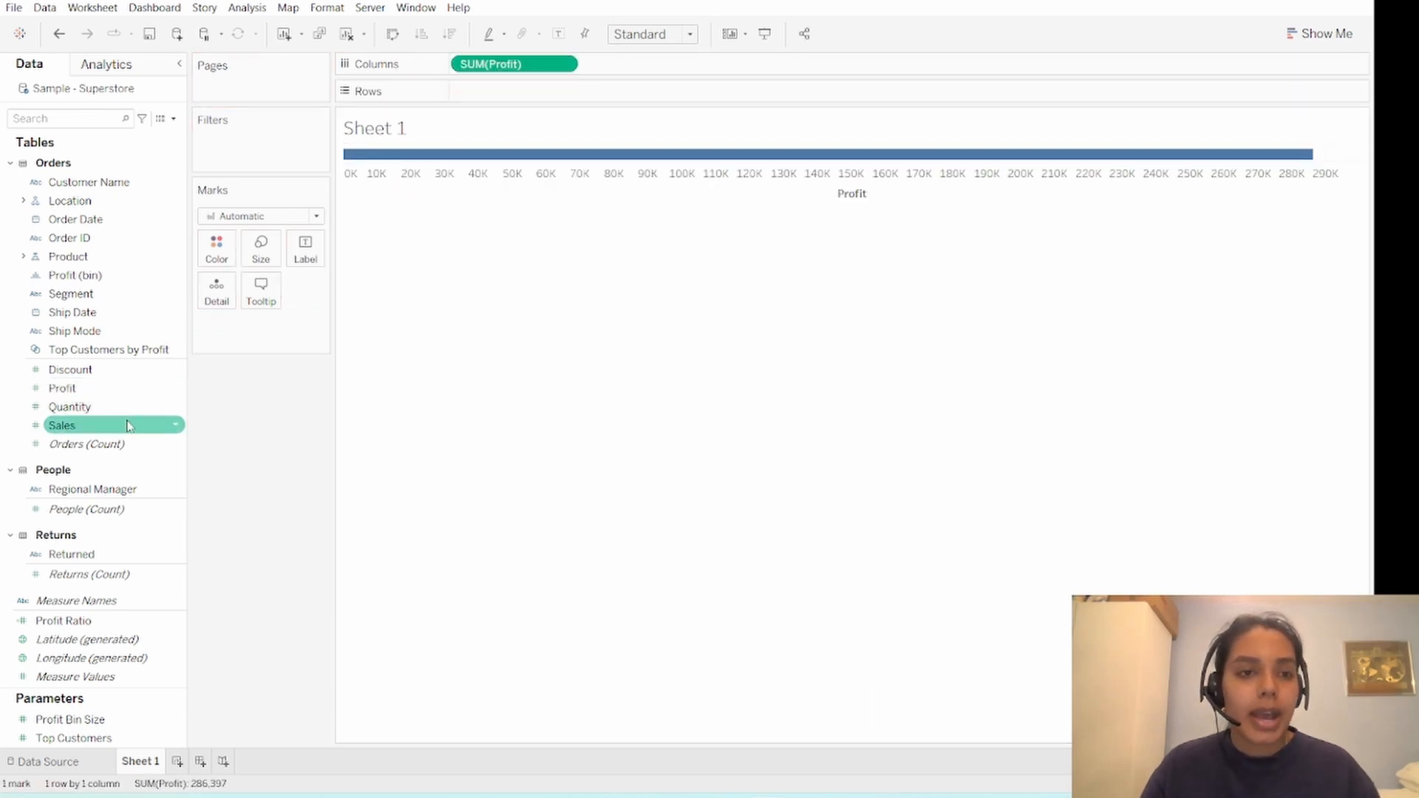
left_click_drag(127, 426, 535, 92)
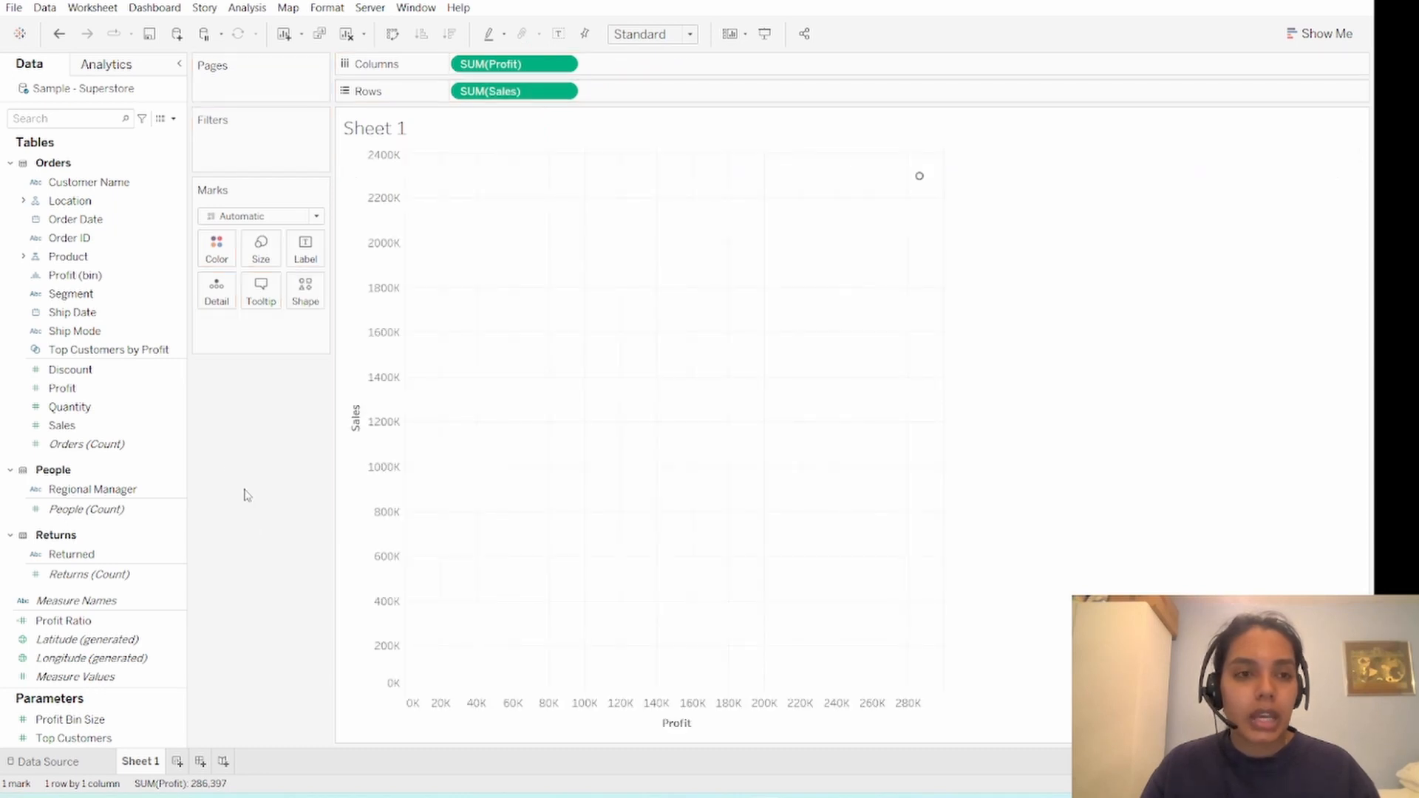
- Break the scatter plot down to one mark per product by adding Product Name as a detail
left_click(47, 274)
left_click(23, 256)
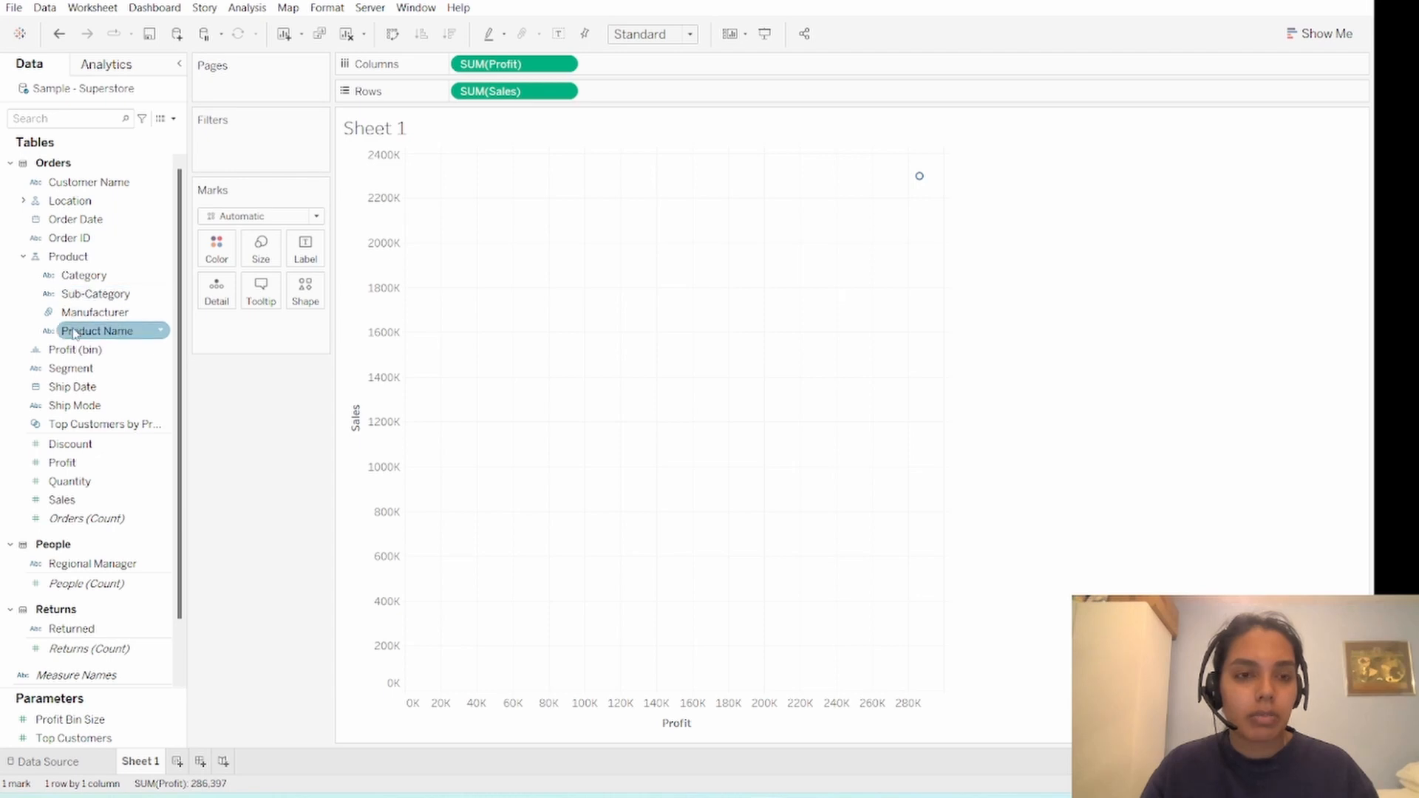
left_click_drag(76, 332, 216, 292)
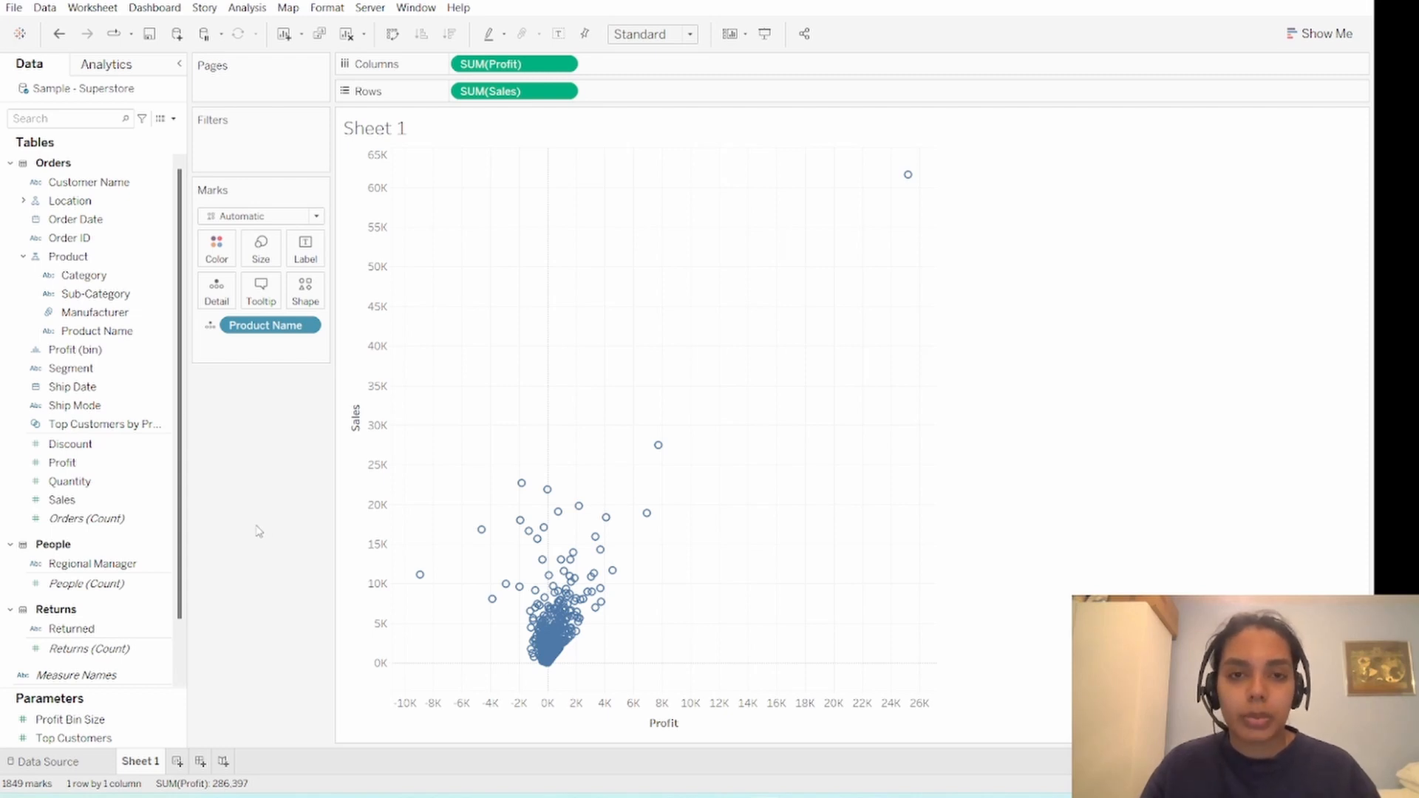
- Rename the Sheet 1 worksheet as "Scatterplot Example 1"
double_click(157, 767)
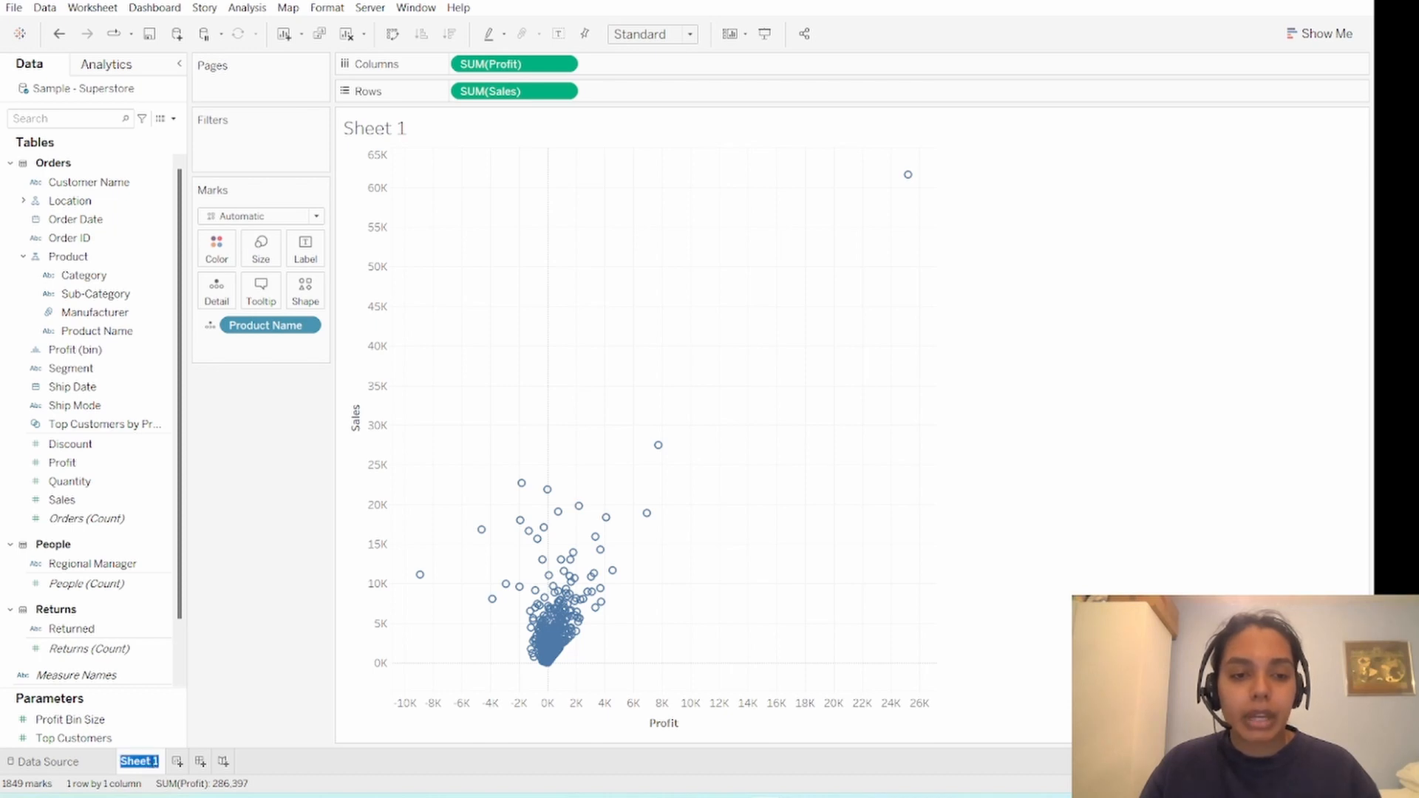
type("Scat")
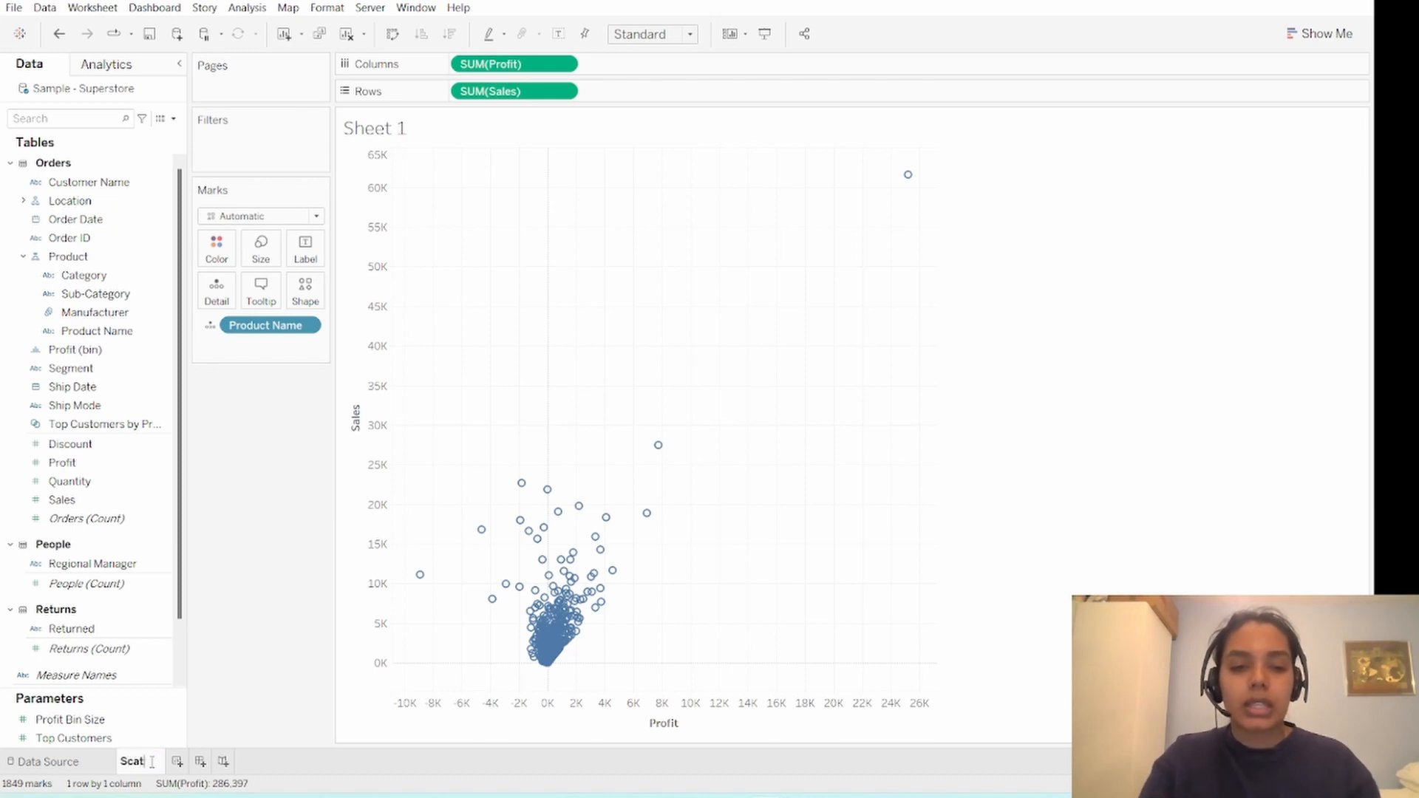
type("terplot")
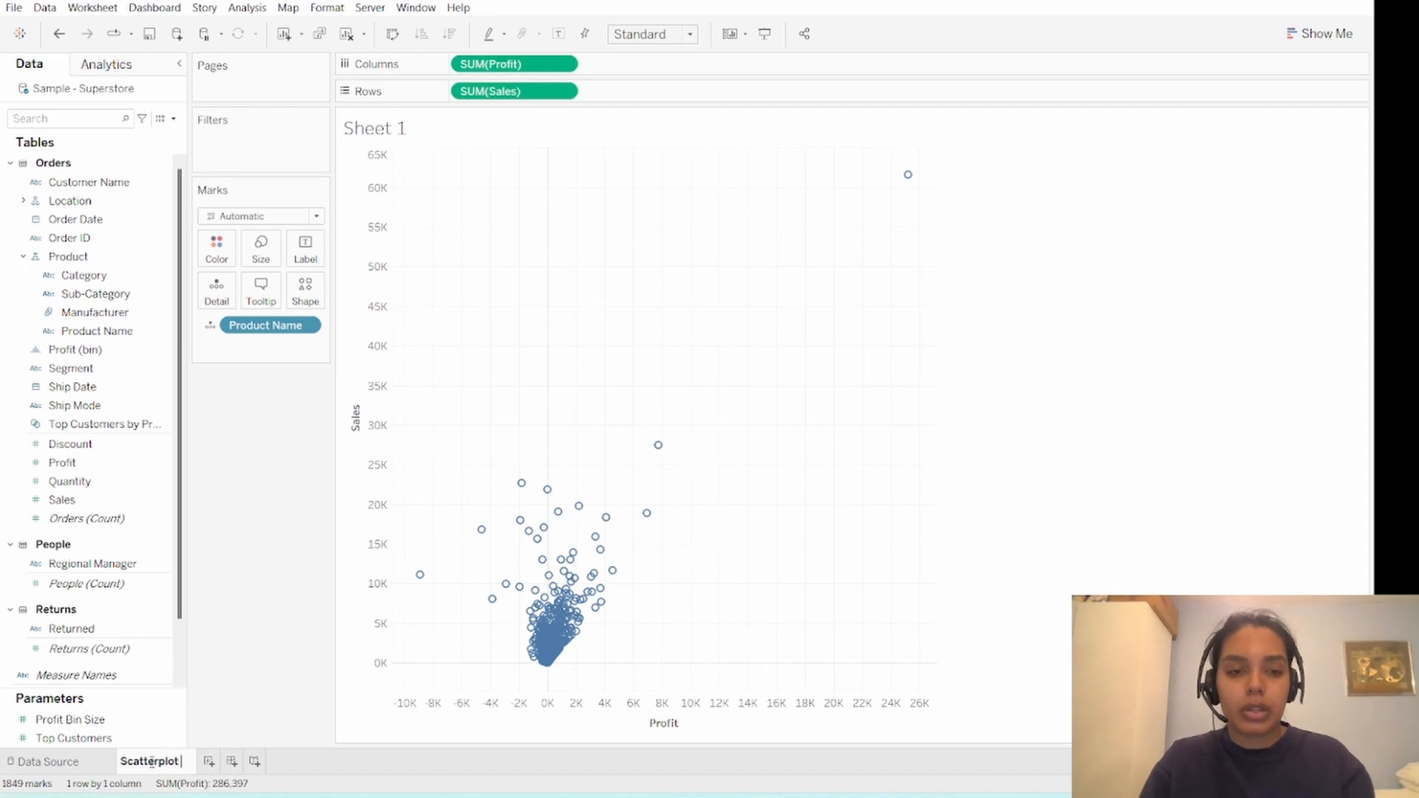
type(" Example 1")
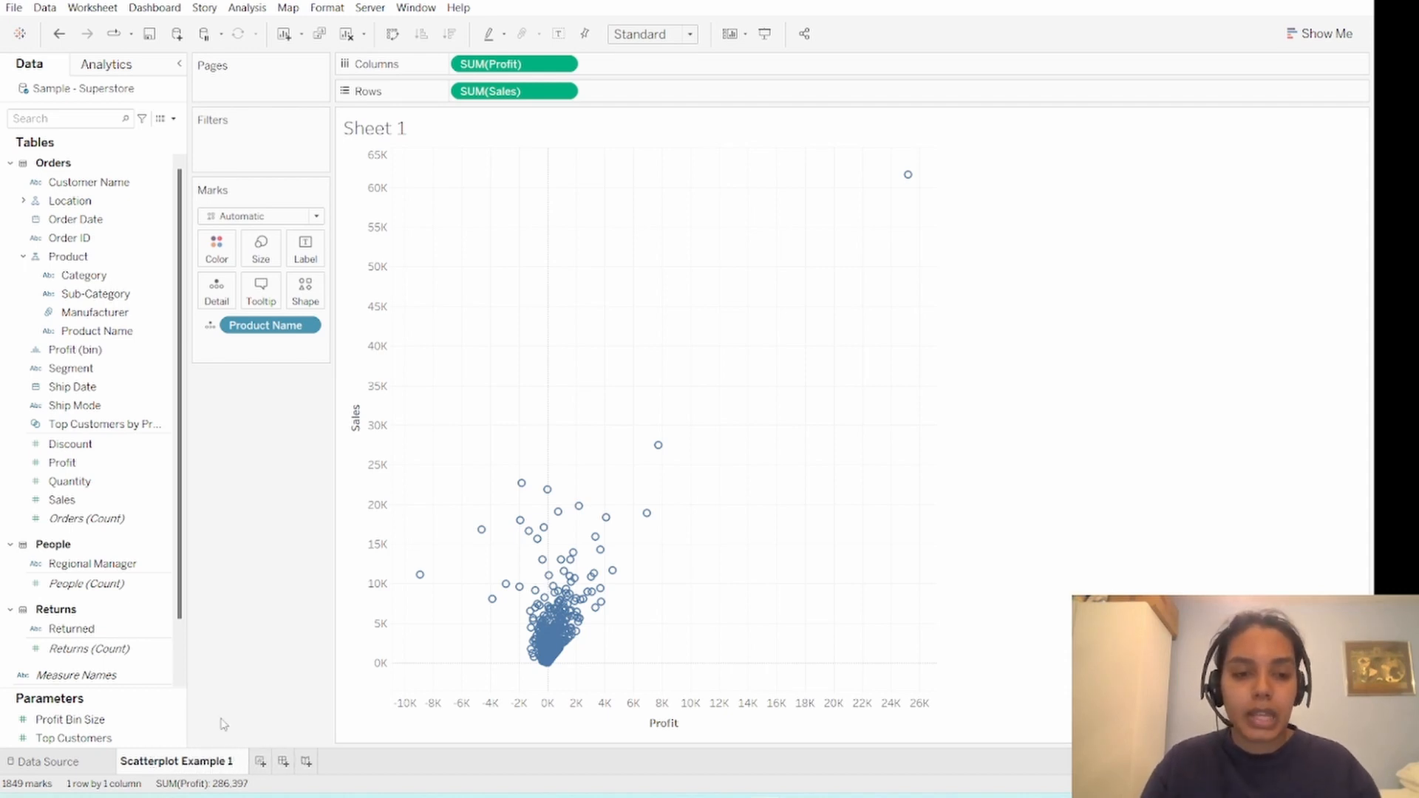
key("Return")
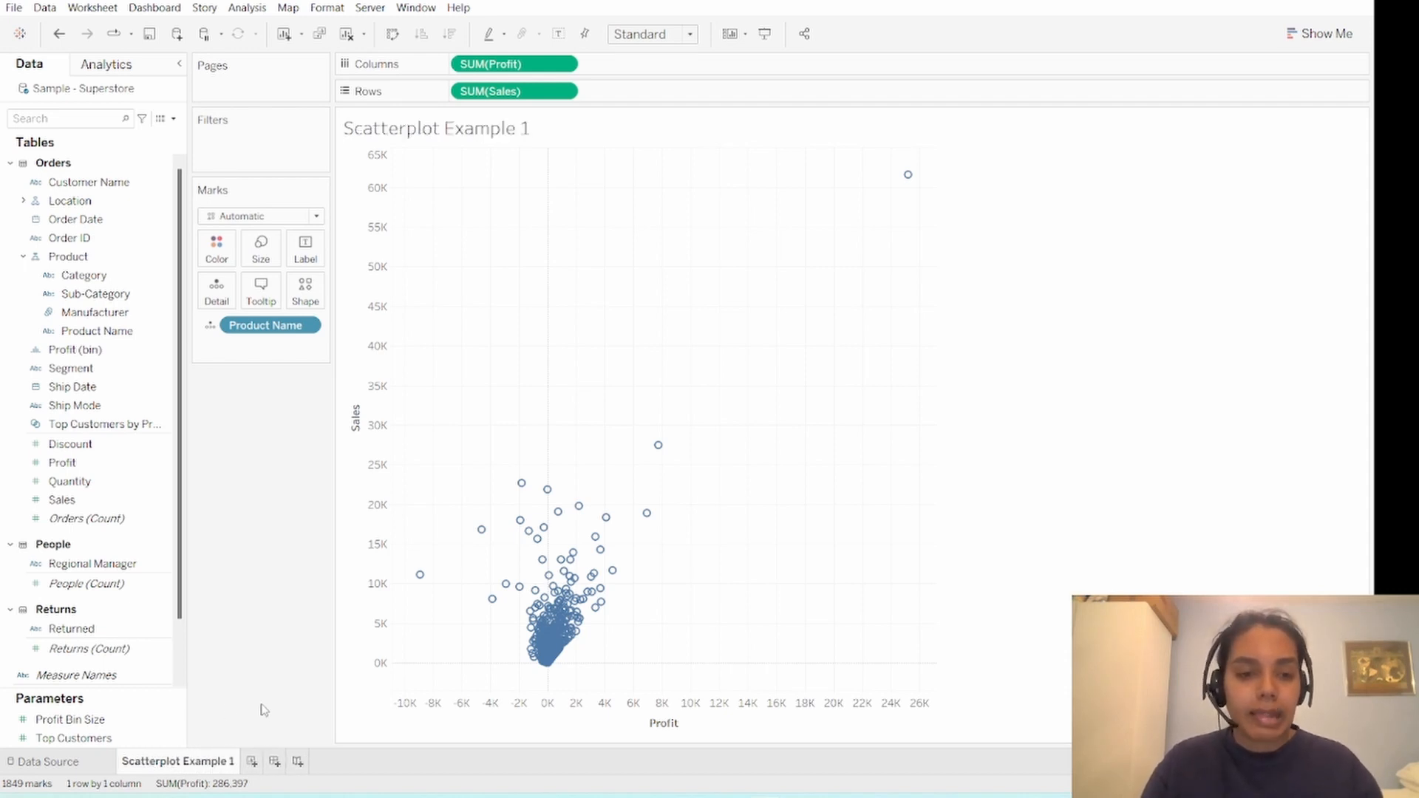
- Create a new worksheet with a bar chart of total Quantity by Sub-Category, sorted in descending order
left_click(252, 761)
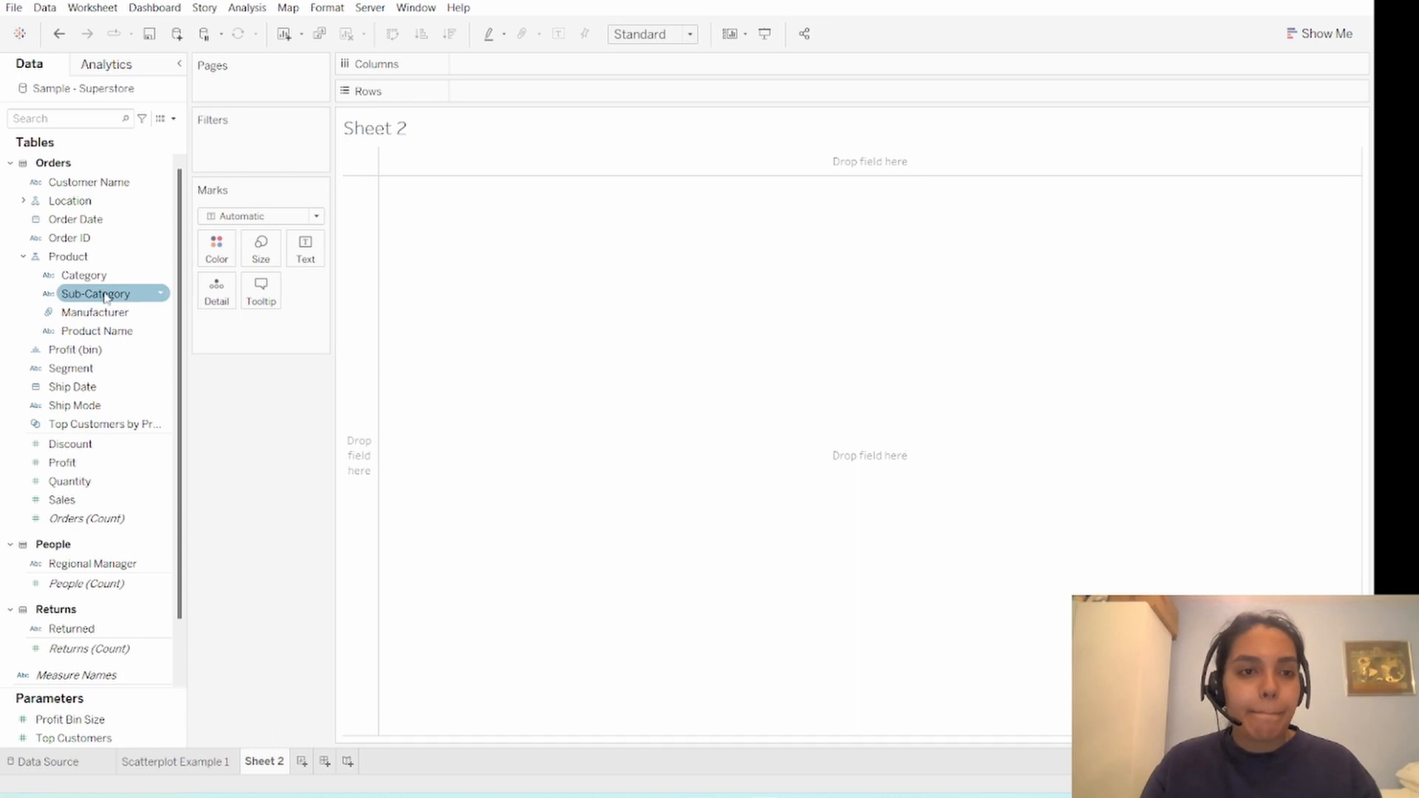
left_click_drag(96, 293, 499, 93)
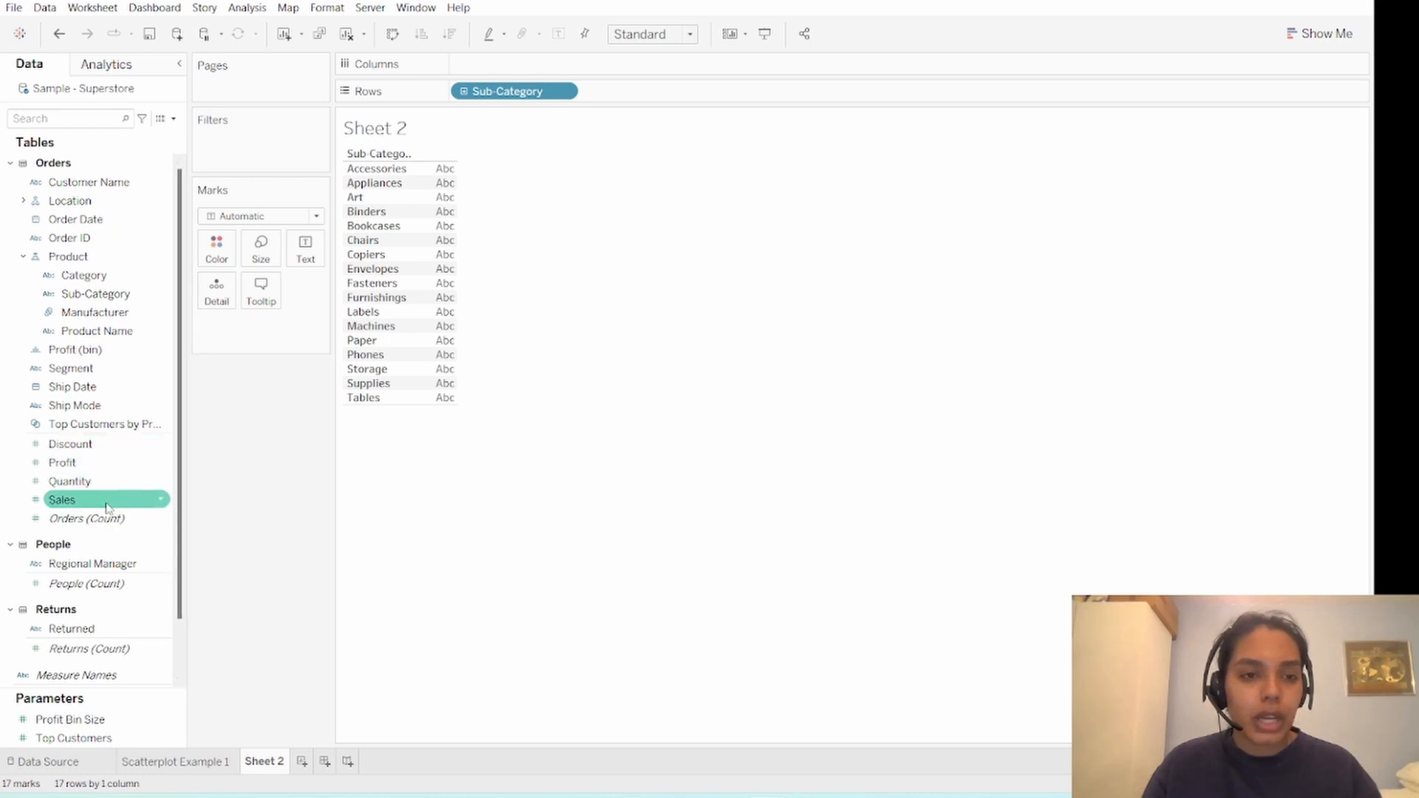
left_click_drag(117, 482, 543, 65)
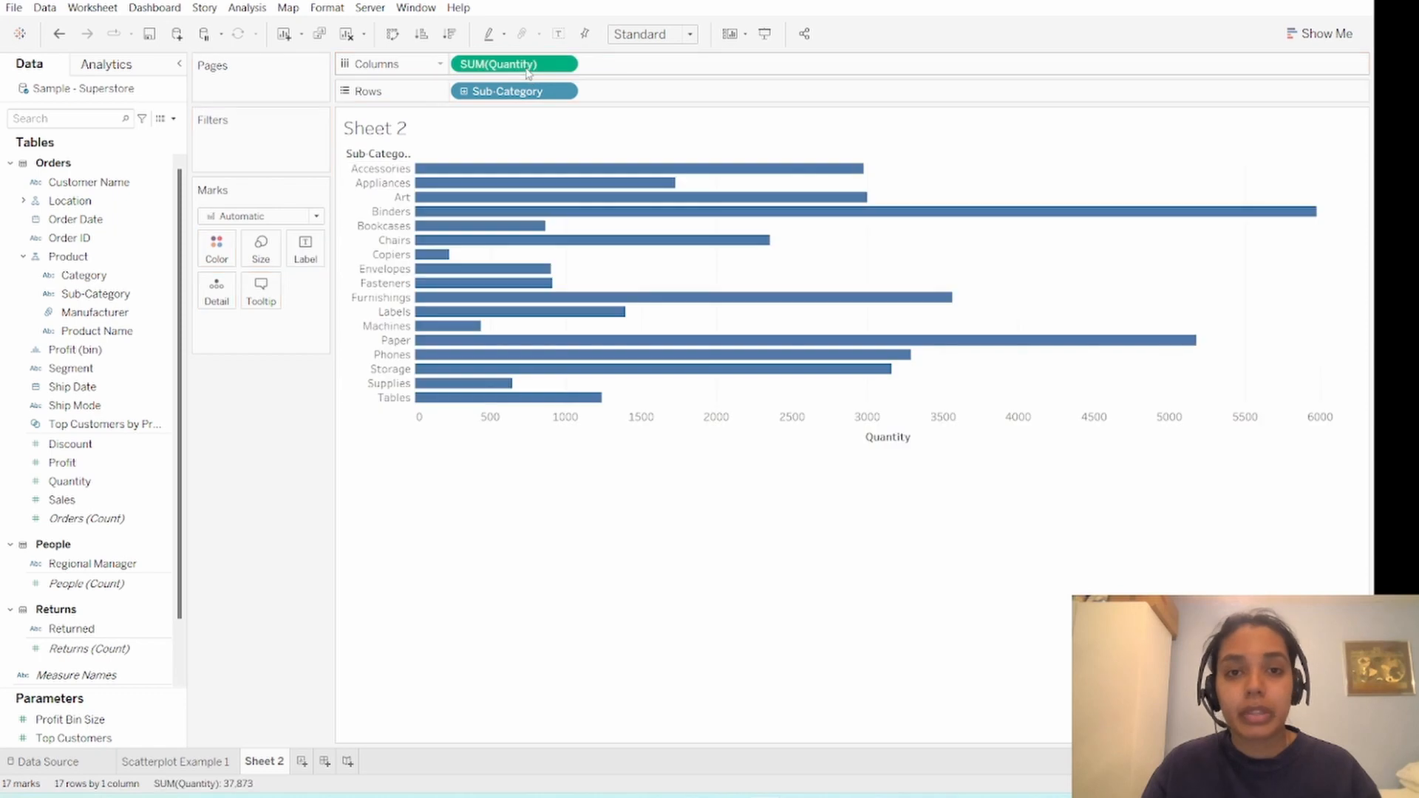
left_click(450, 34)
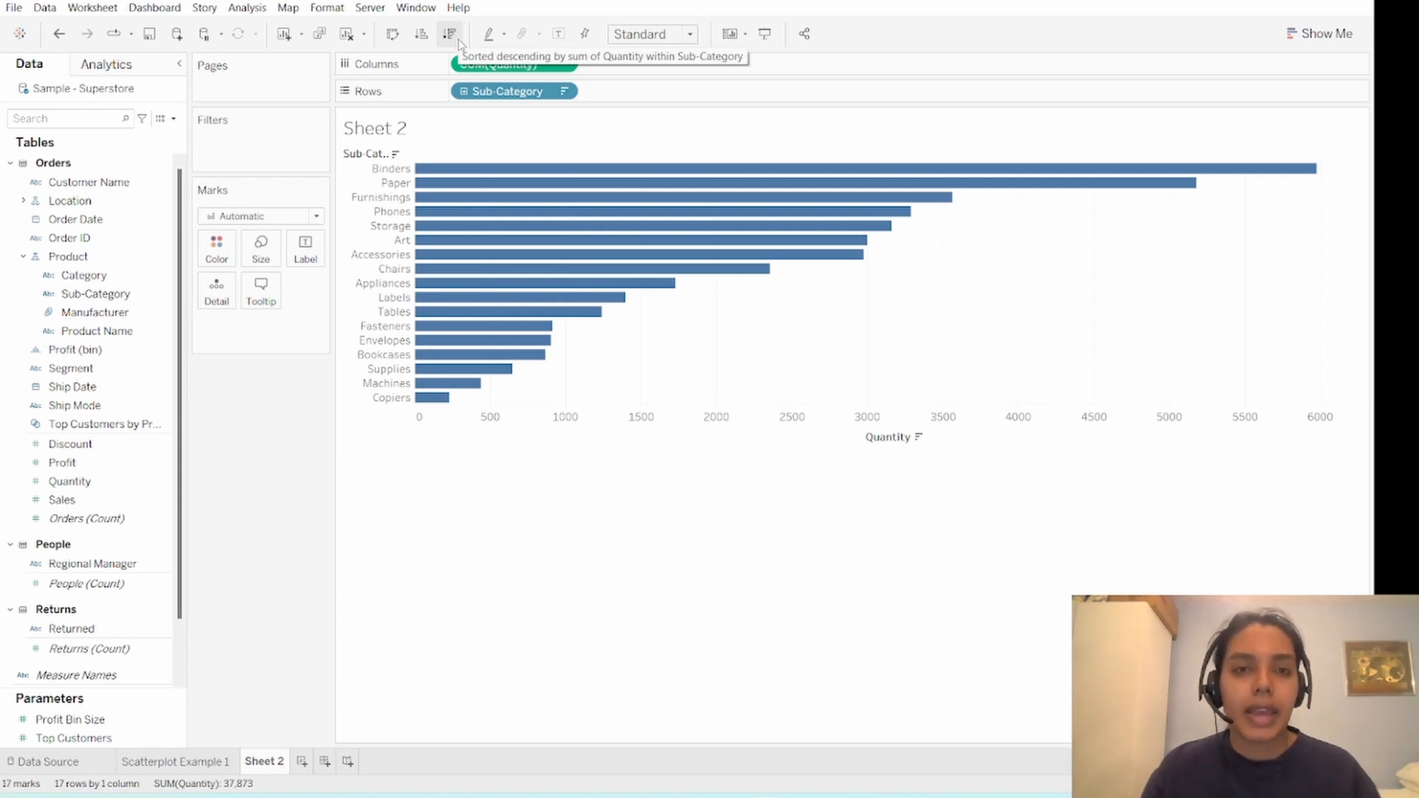
- Rename the bar chart worksheet as "Barchart Example 2"
double_click(264, 761)
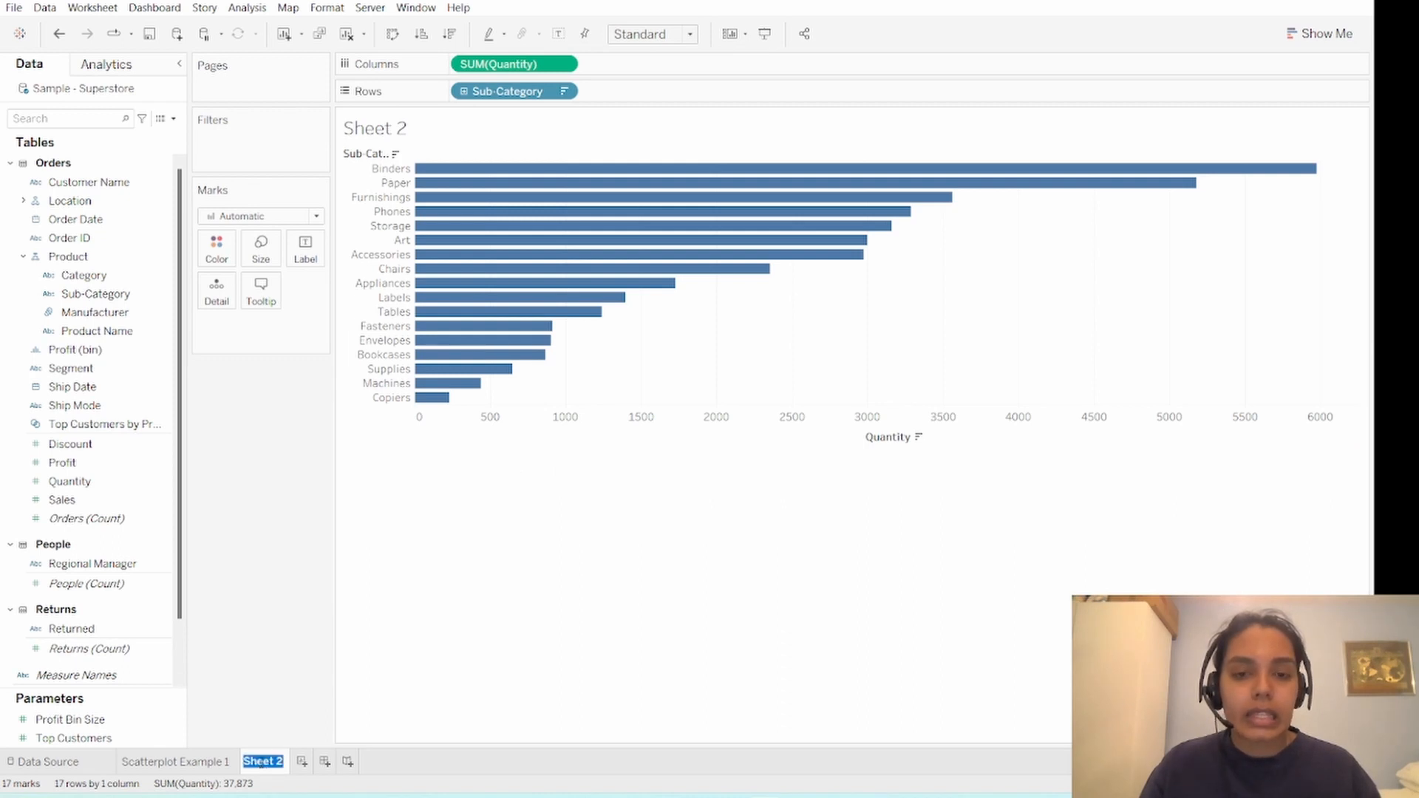
type("Bar")
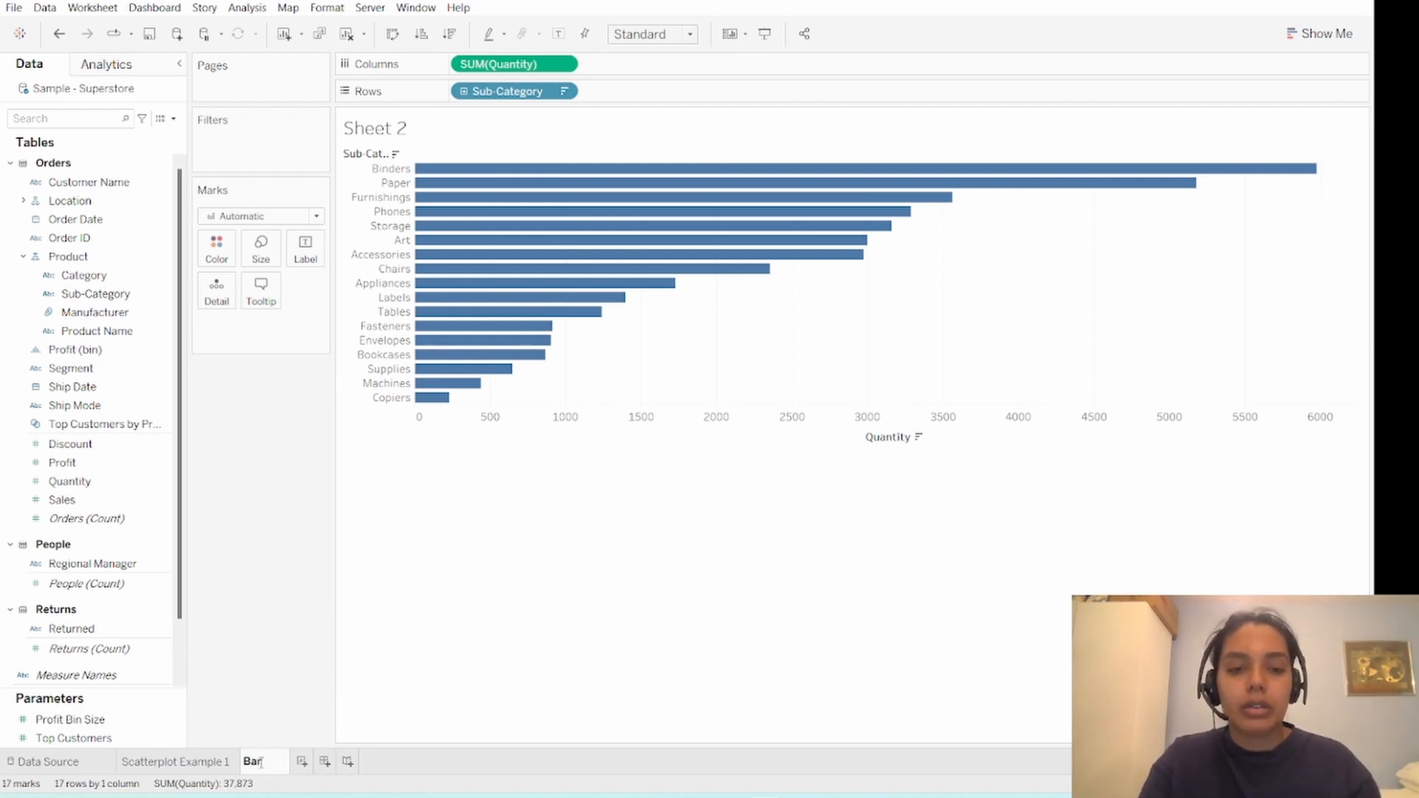
type("chart Example 2")
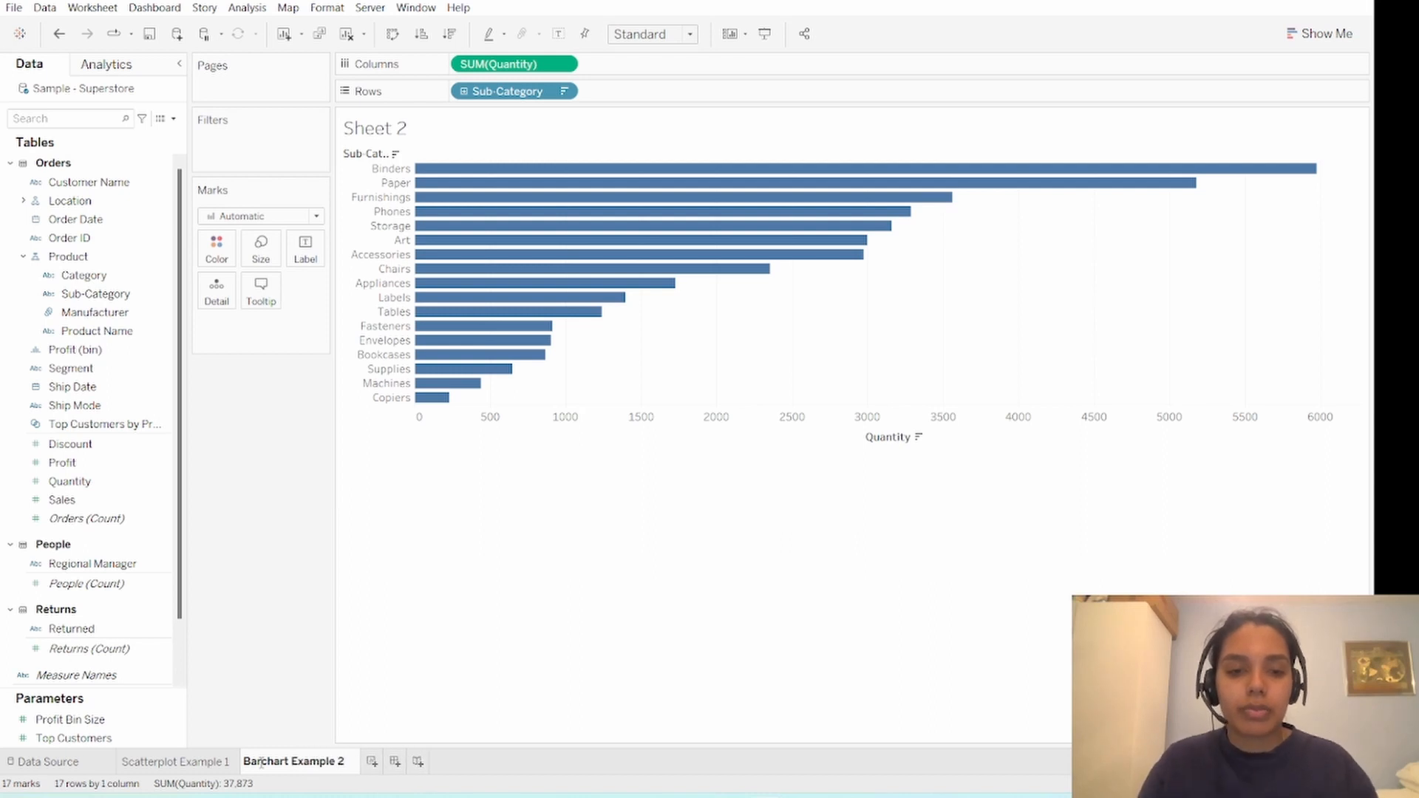
key("Return")
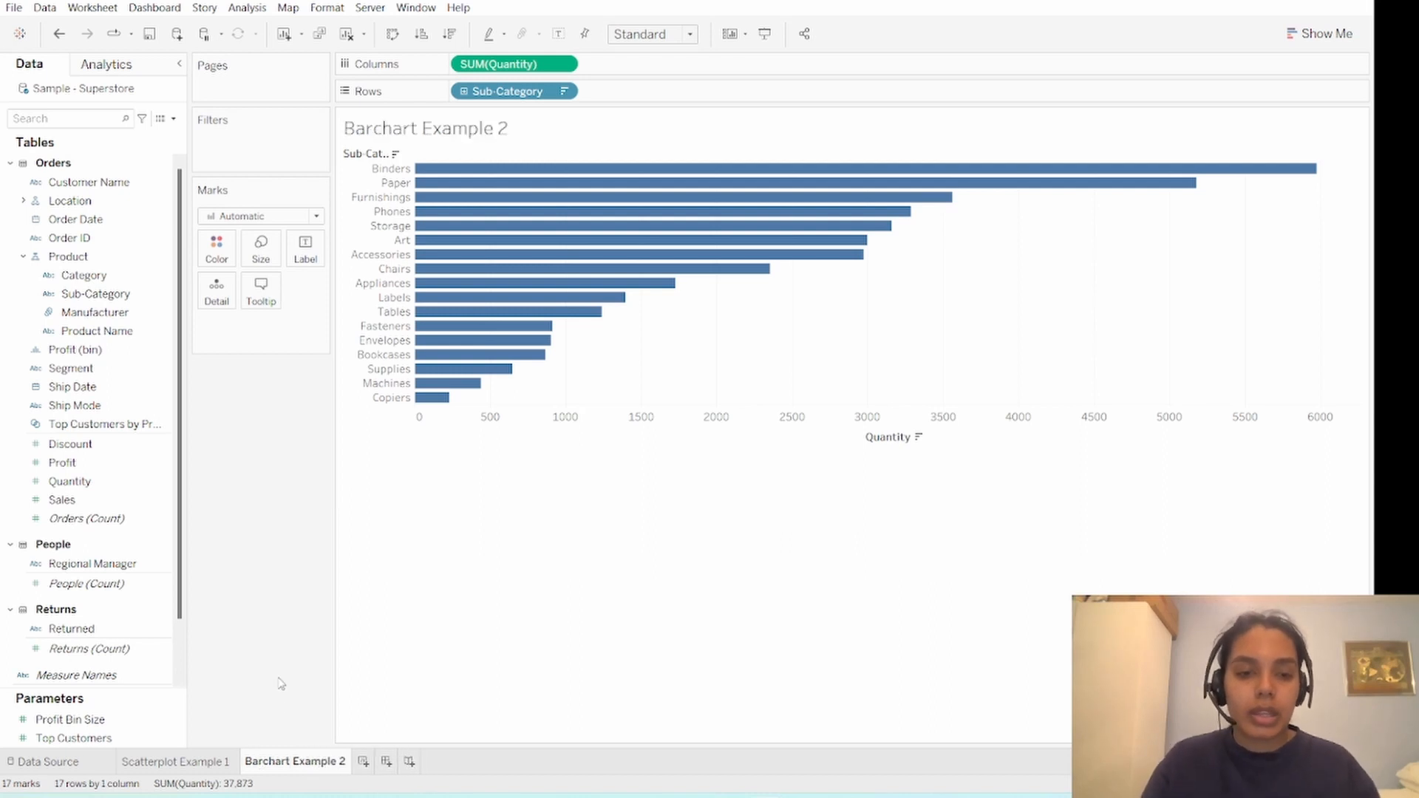
- Create a new worksheet with a line chart of total Profit over the continuous MONTH(Order Date)
left_click(372, 761)
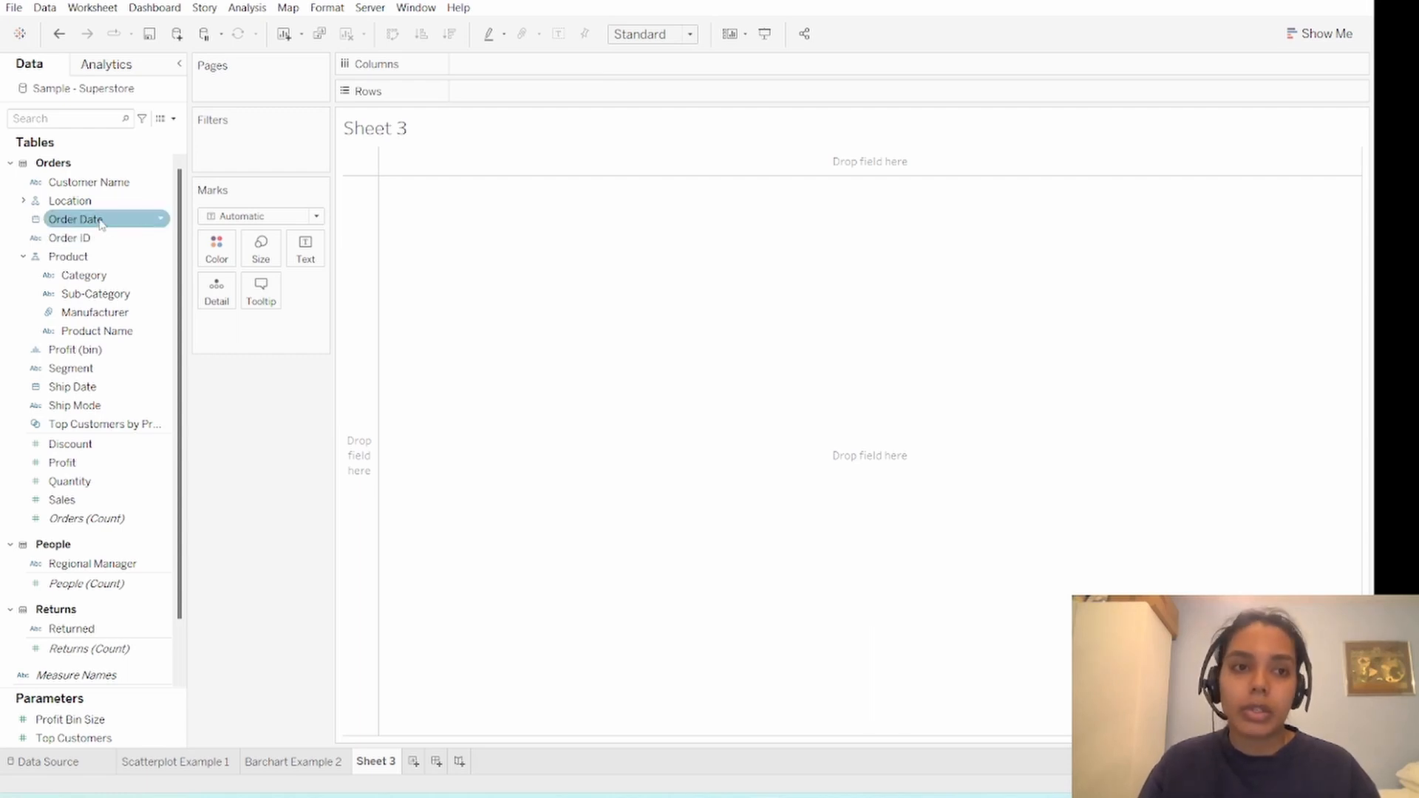
left_click_drag(111, 219, 509, 63)
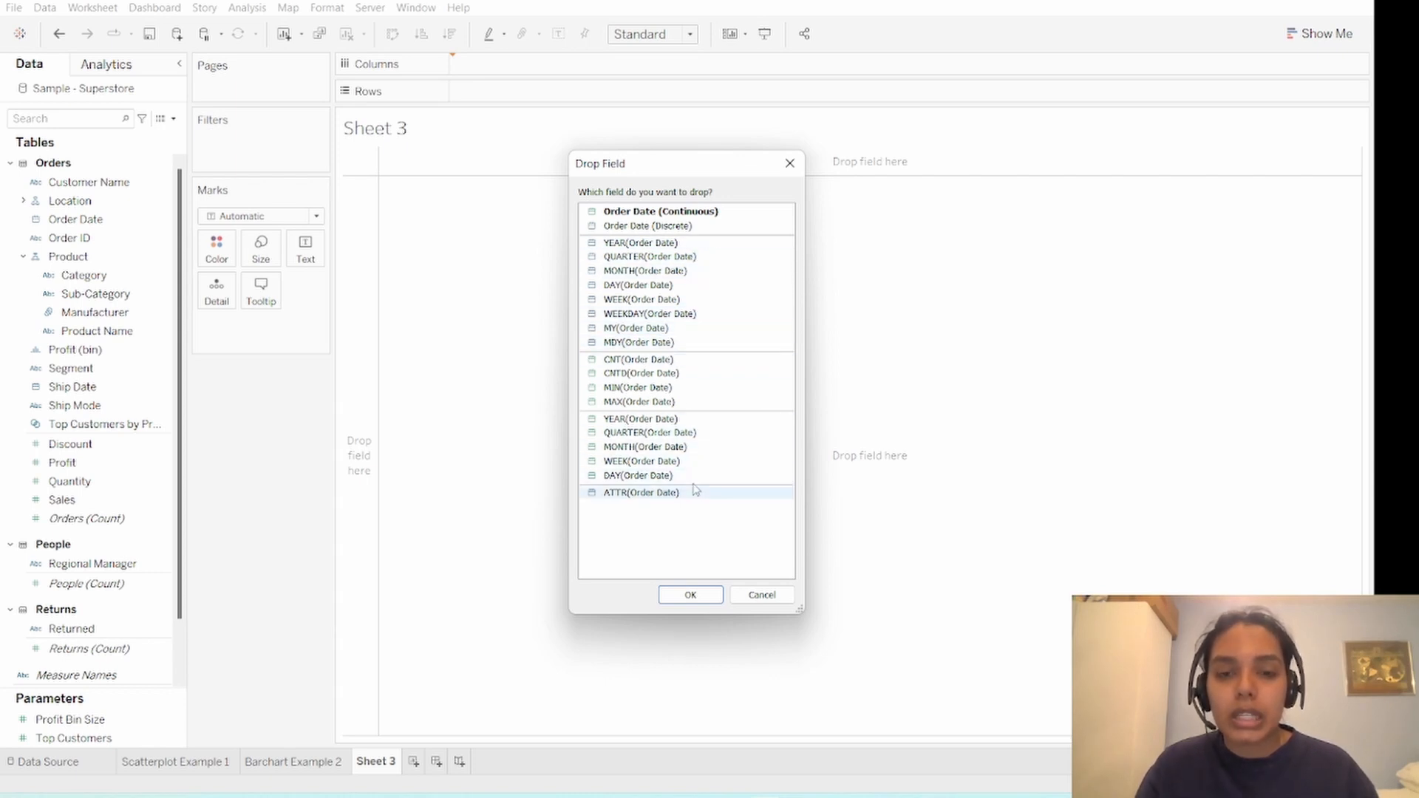
left_click(708, 448)
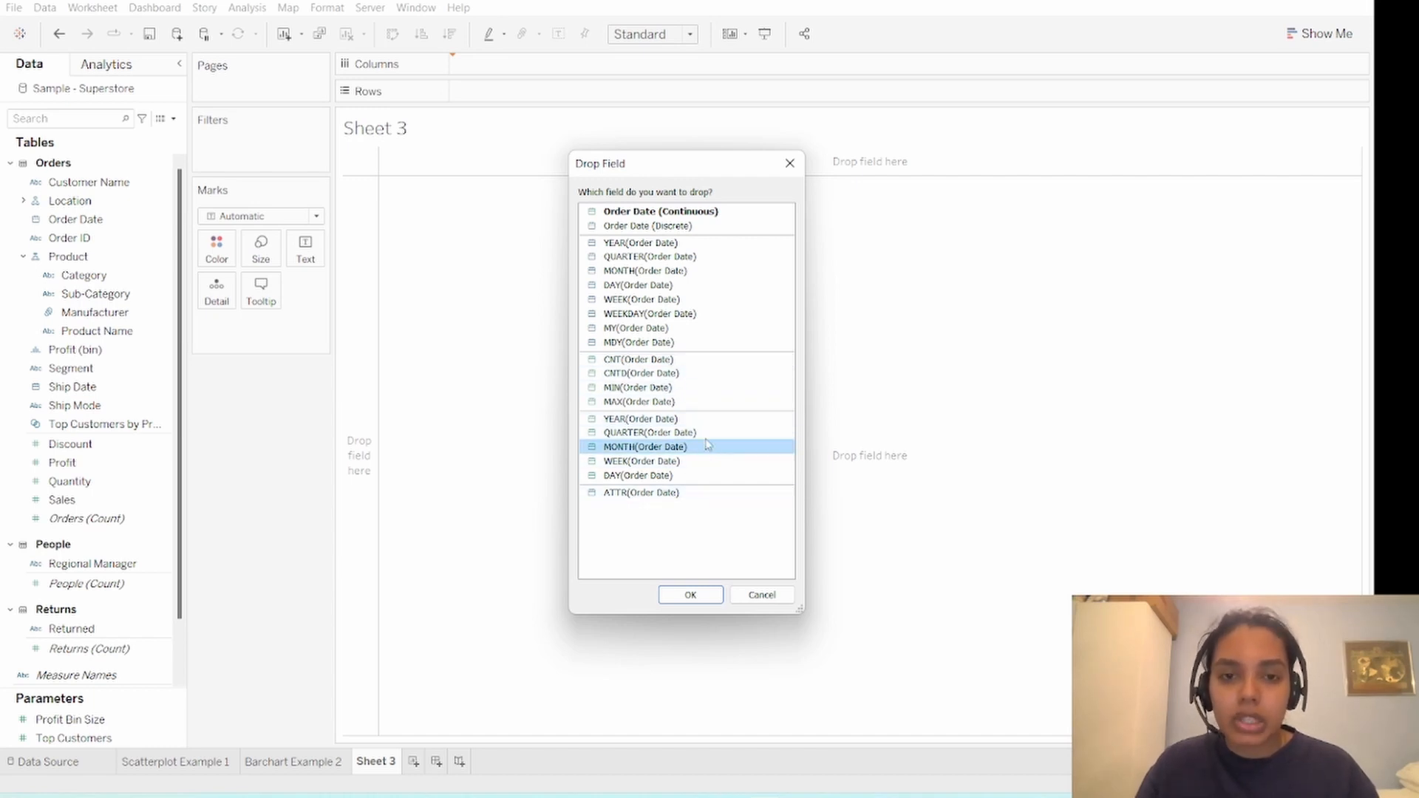
left_click(695, 596)
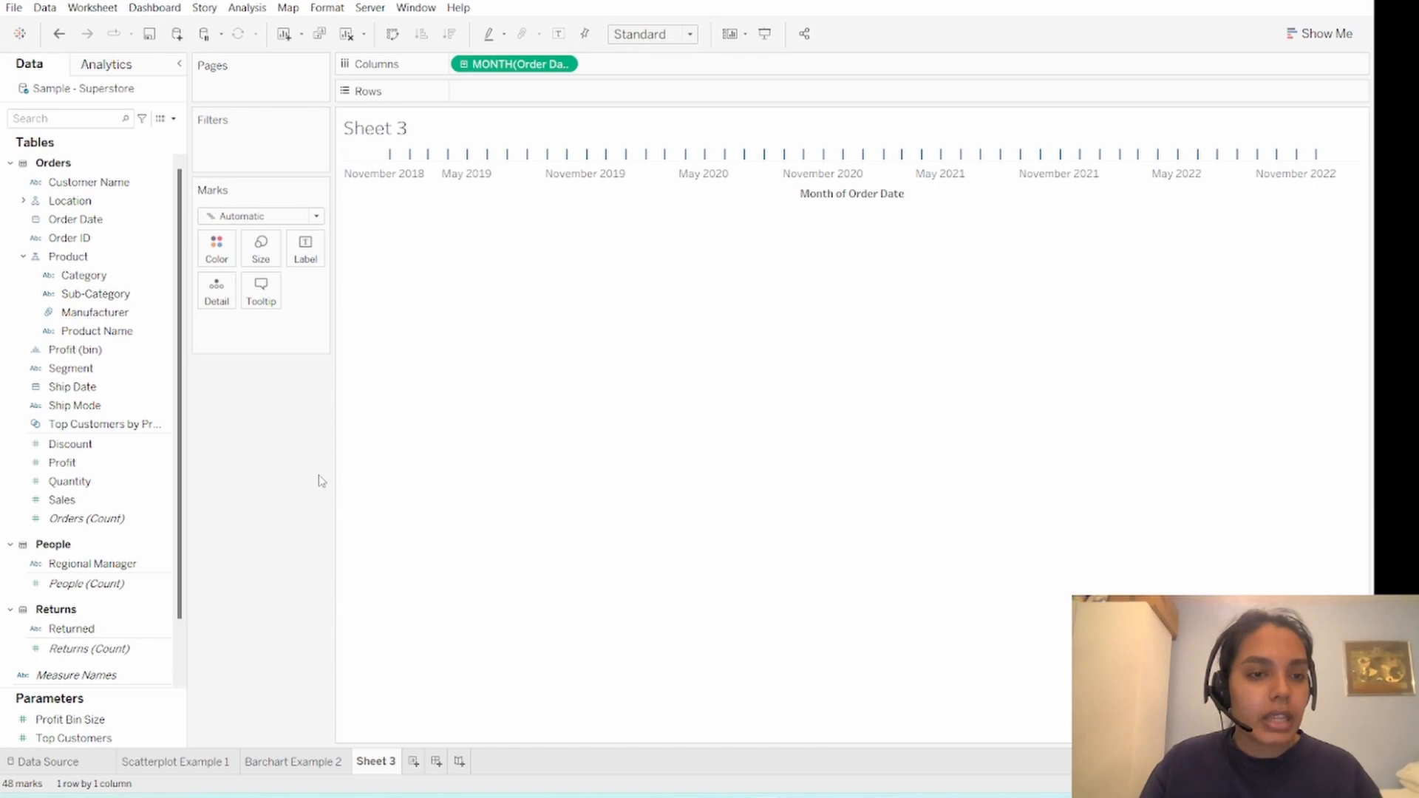
left_click(96, 466)
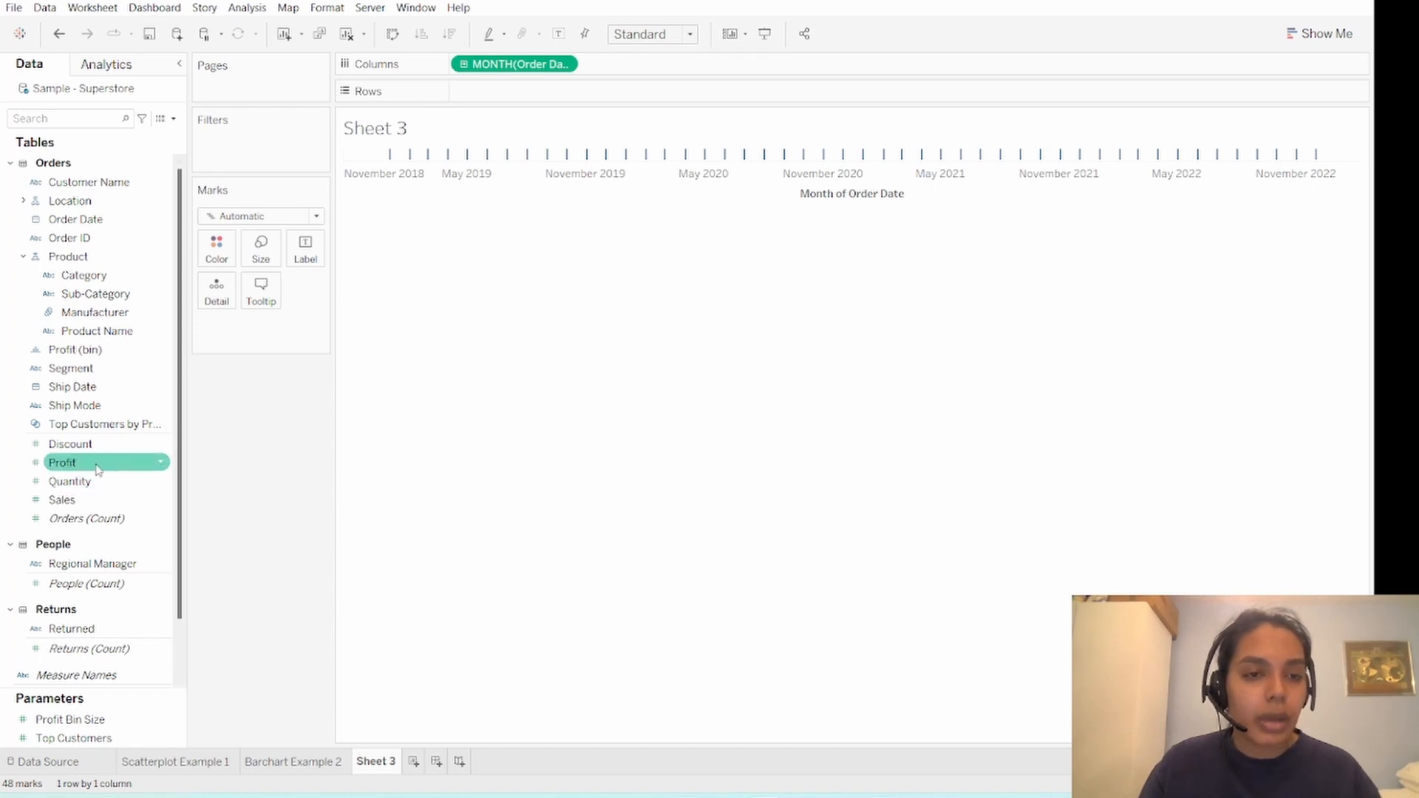
left_click_drag(96, 466, 516, 98)
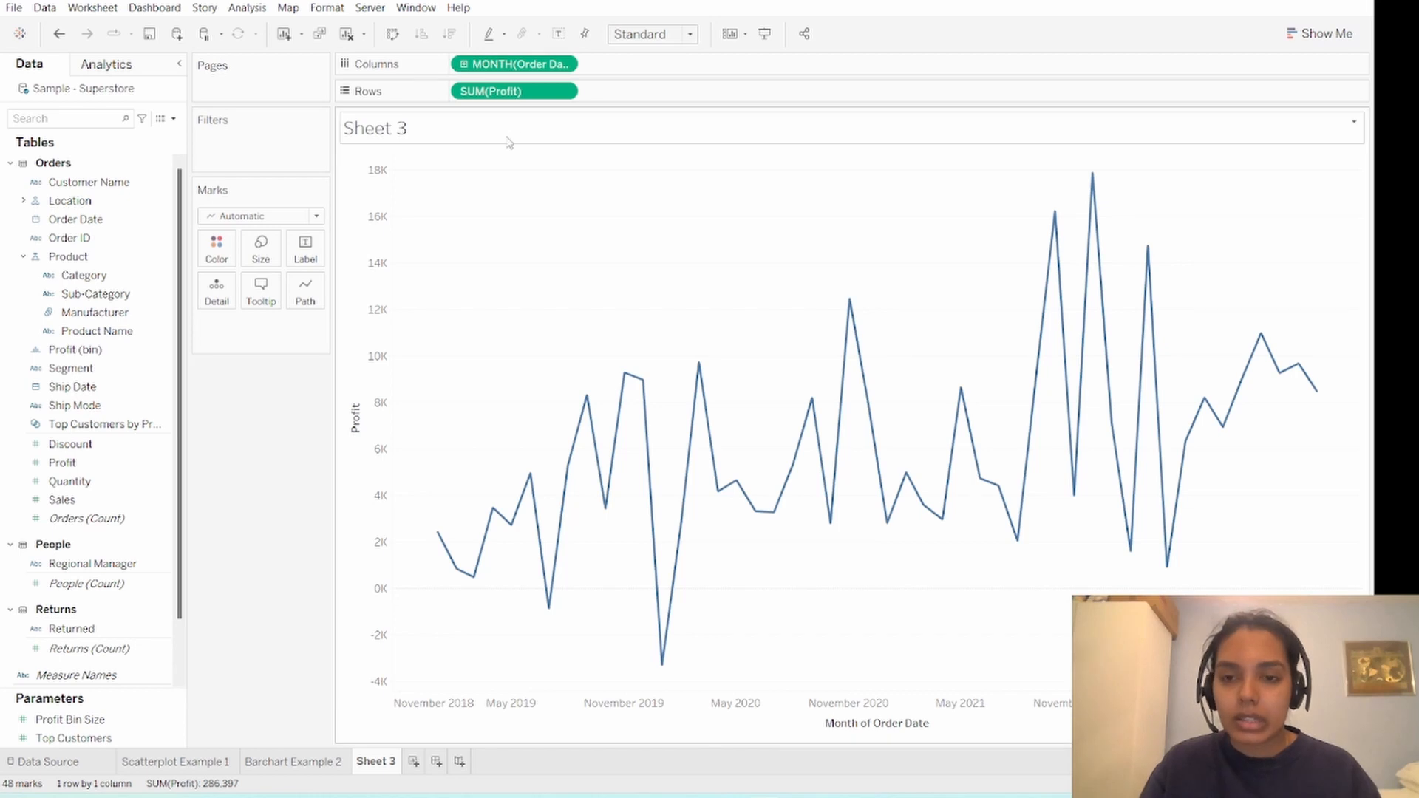
- Rename the line chart worksheet as "Linechart Example 3"
double_click(383, 763)
type("Line")
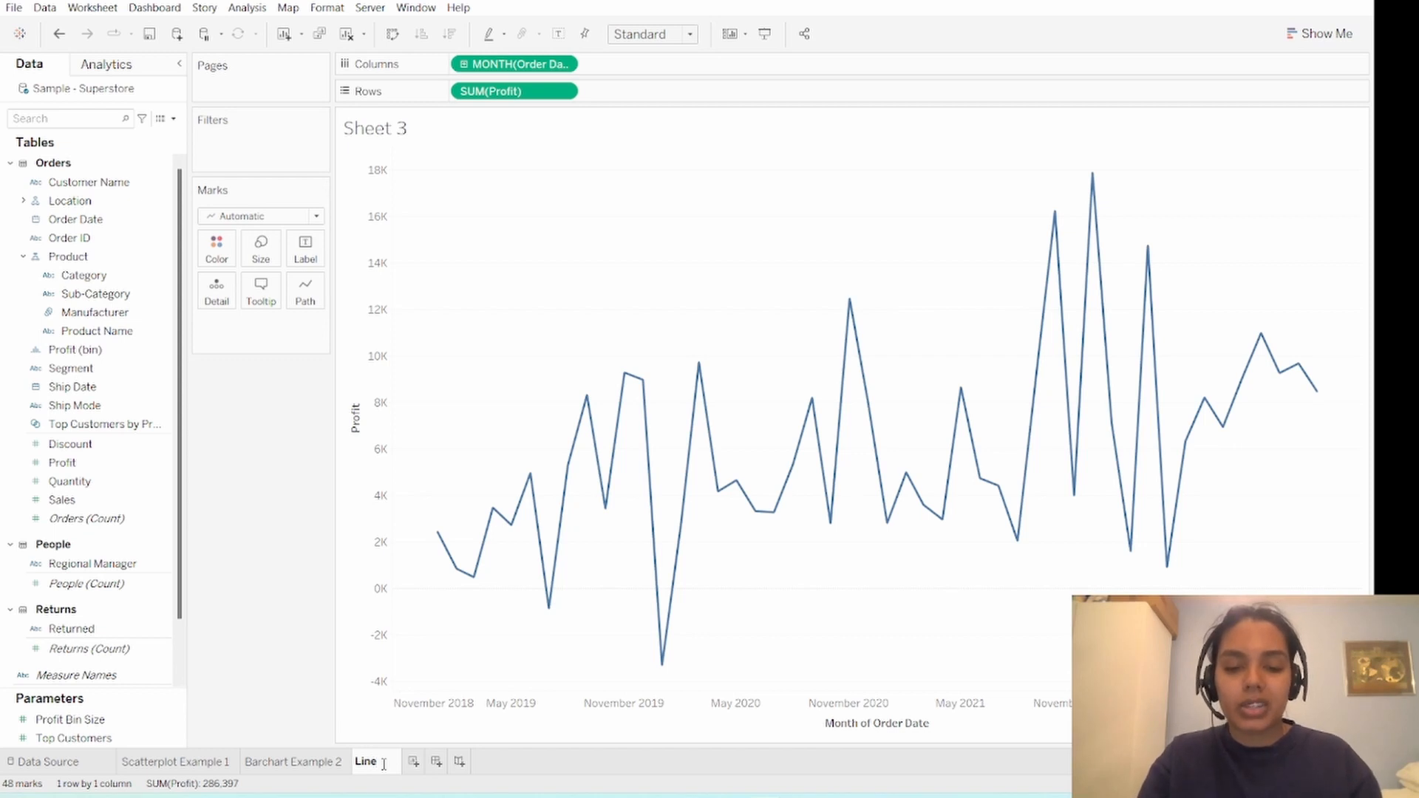
type("chart Ex")
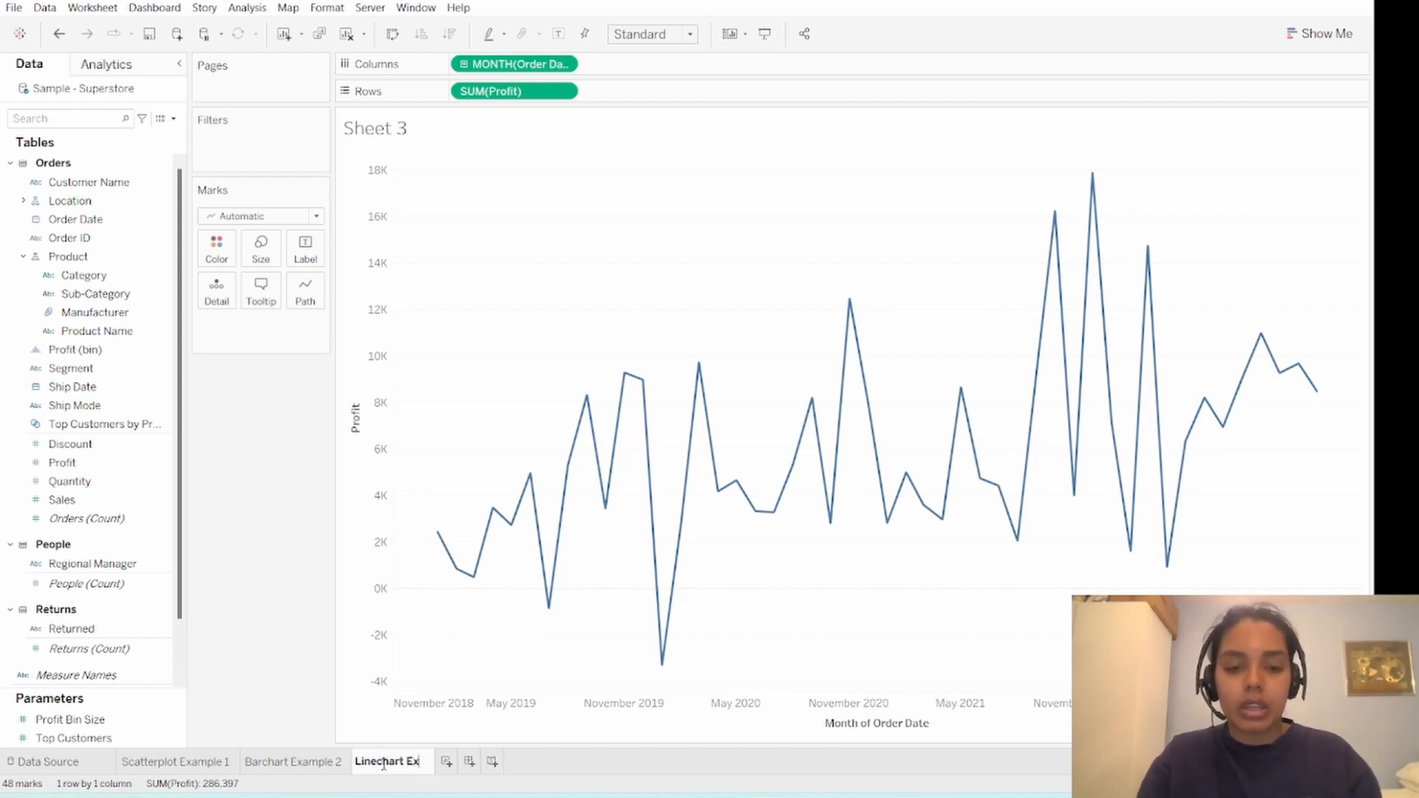
type("ample 3")
key("Return")
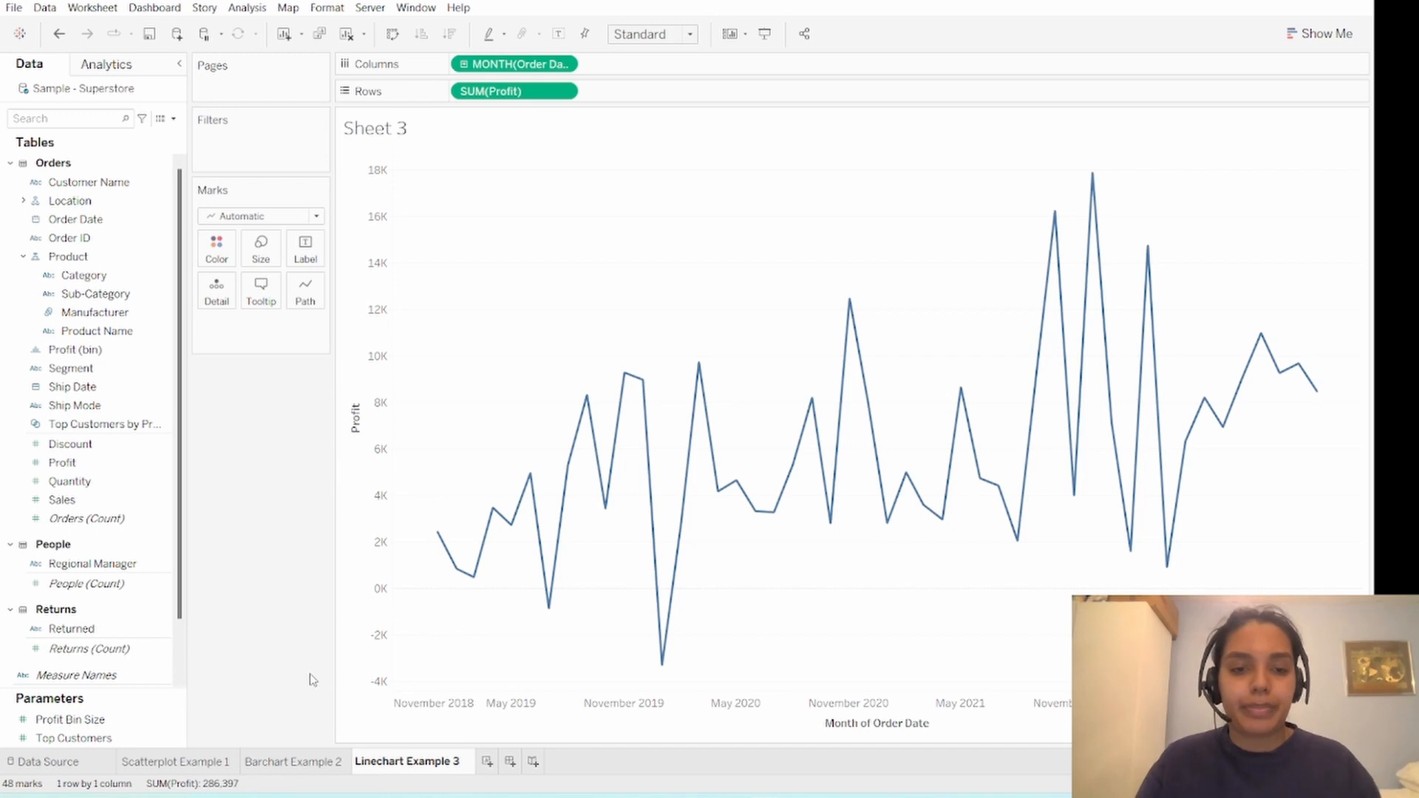
left_click(203, 762)
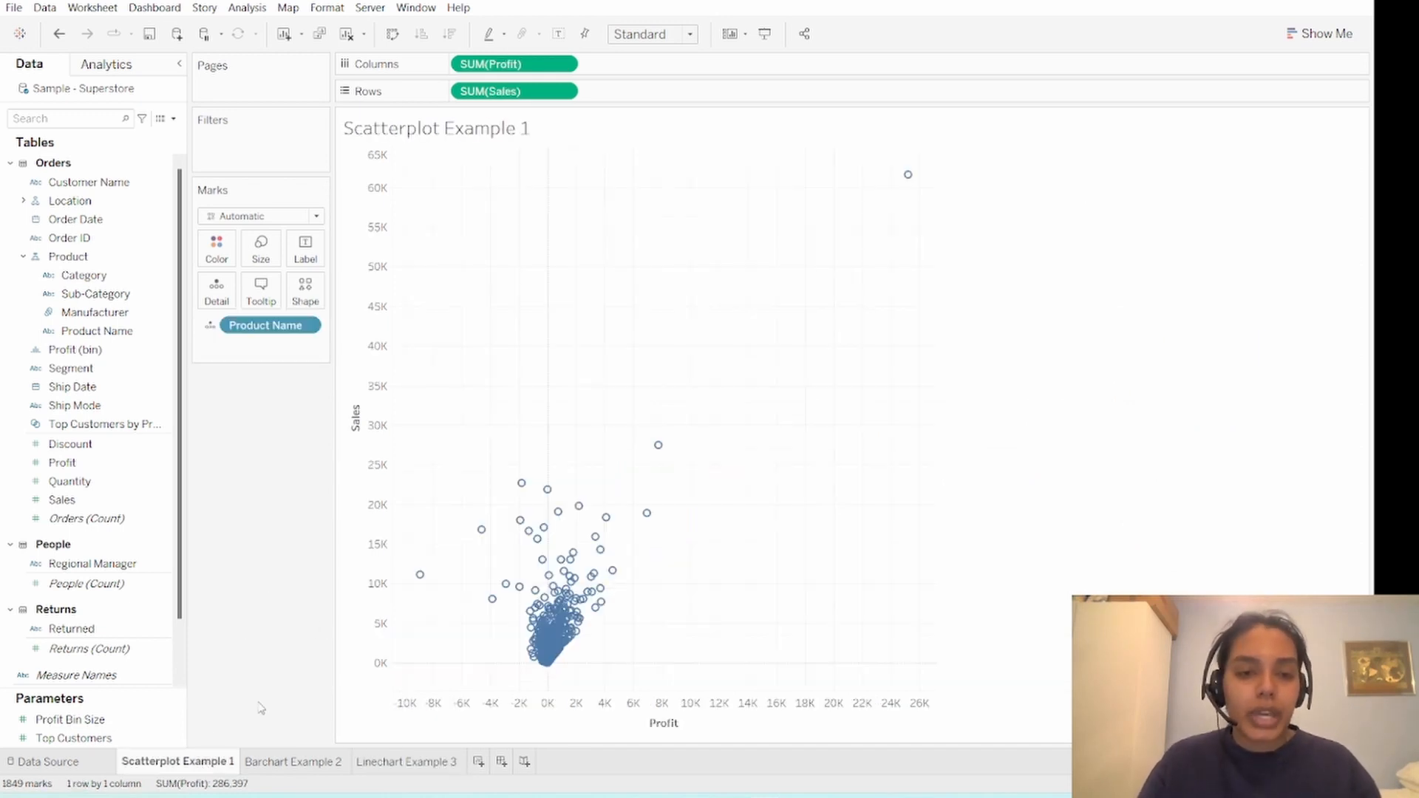
left_click(294, 762)
left_click(412, 762)
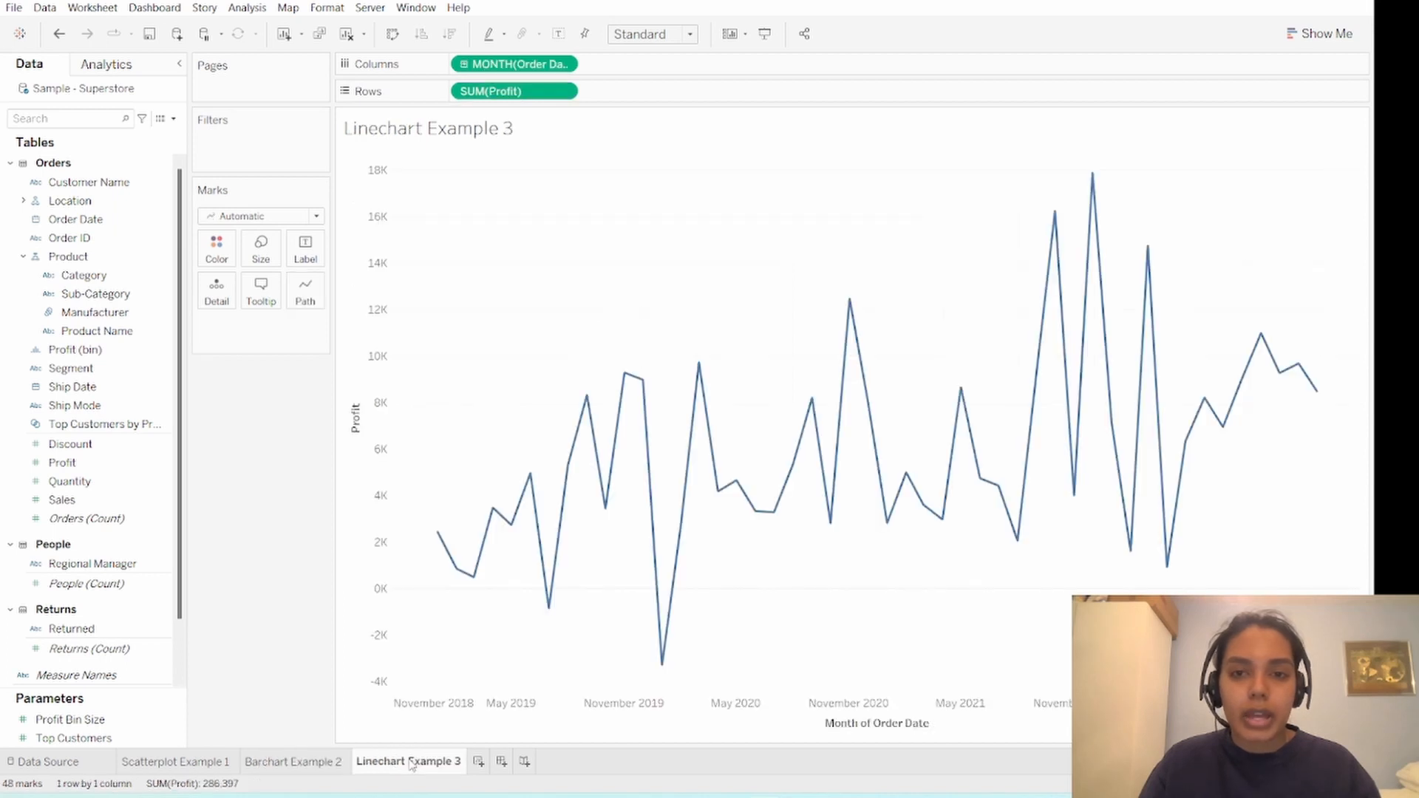
- From the Scatterplot Example 1 worksheet, start a new parameter and name it "Sheet Swap Parameter"
left_click(205, 767)
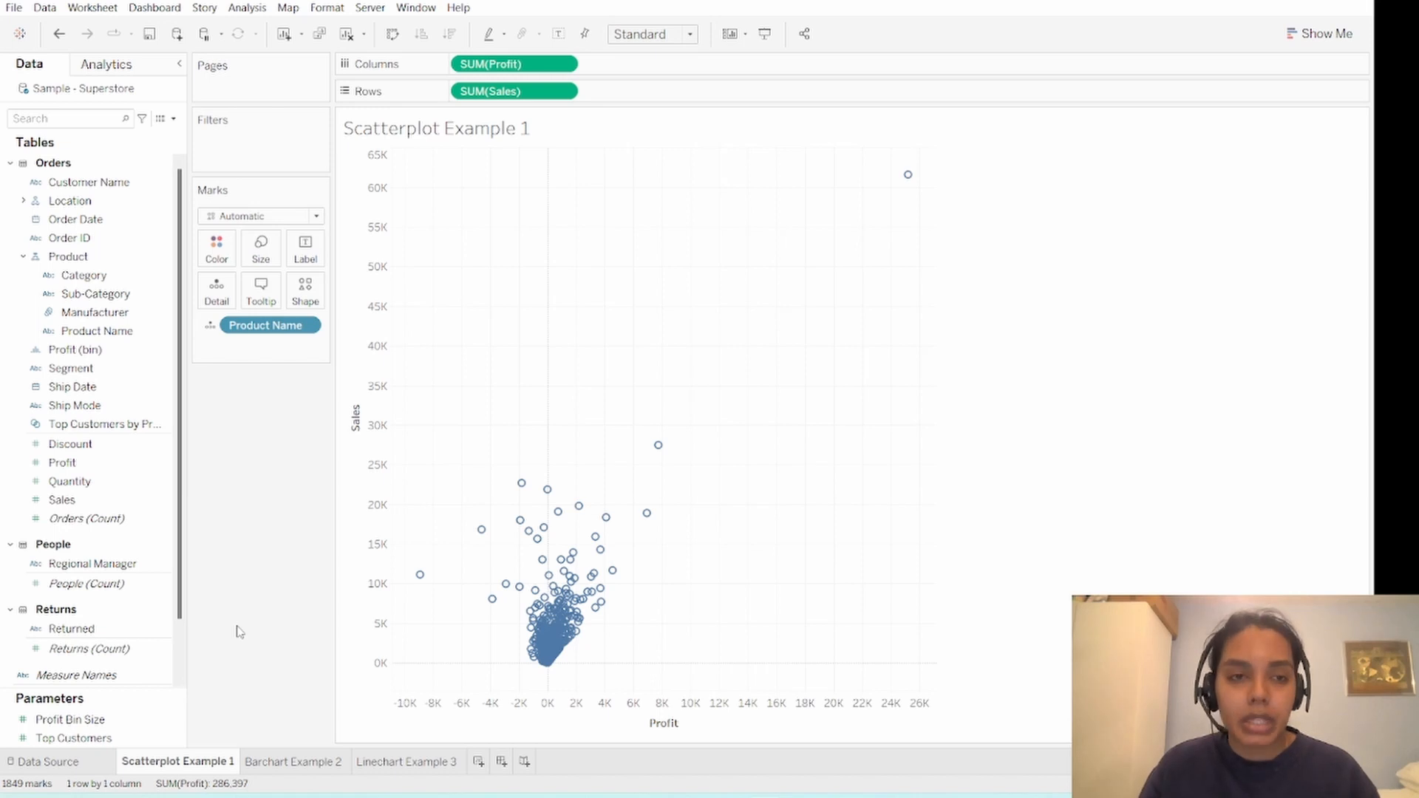
left_click(176, 119)
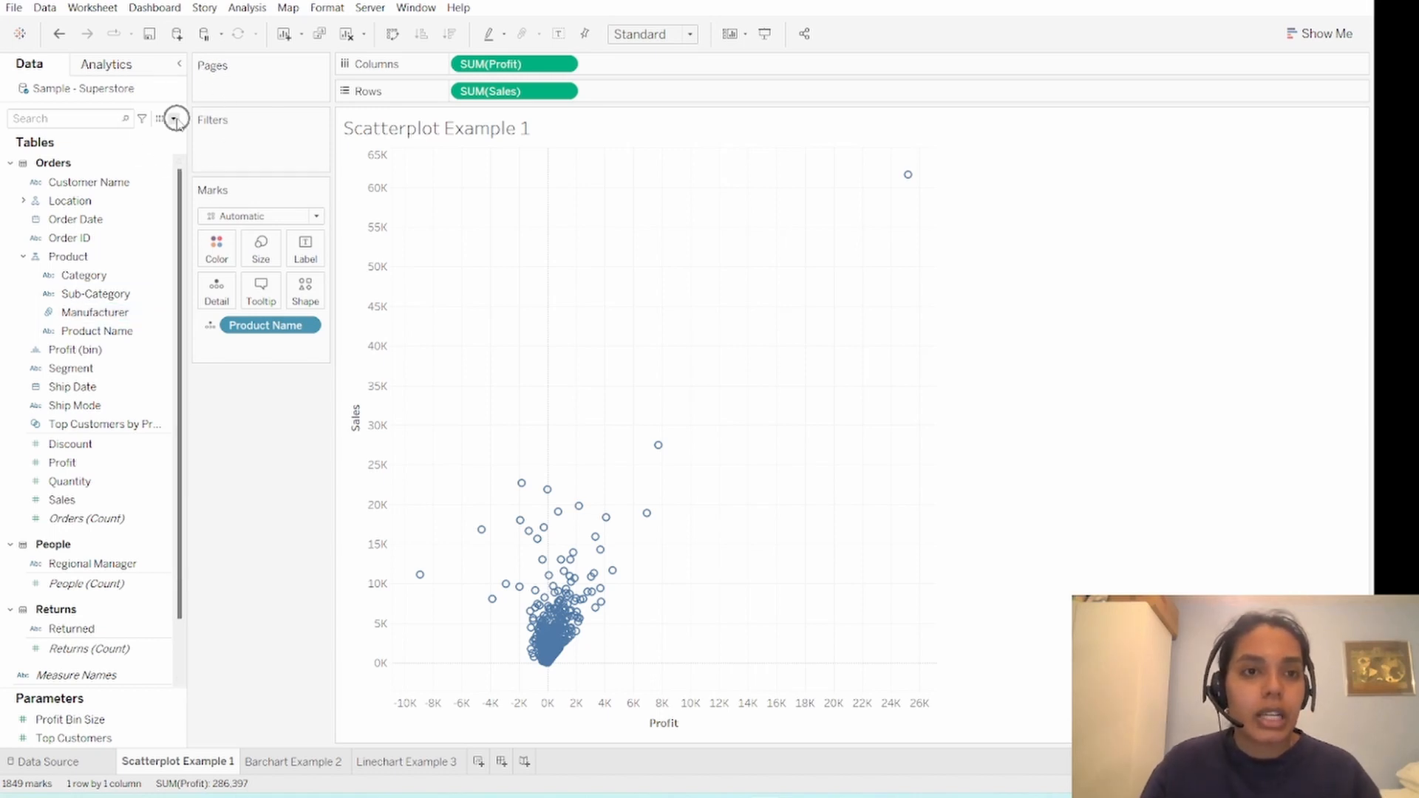
left_click(175, 119)
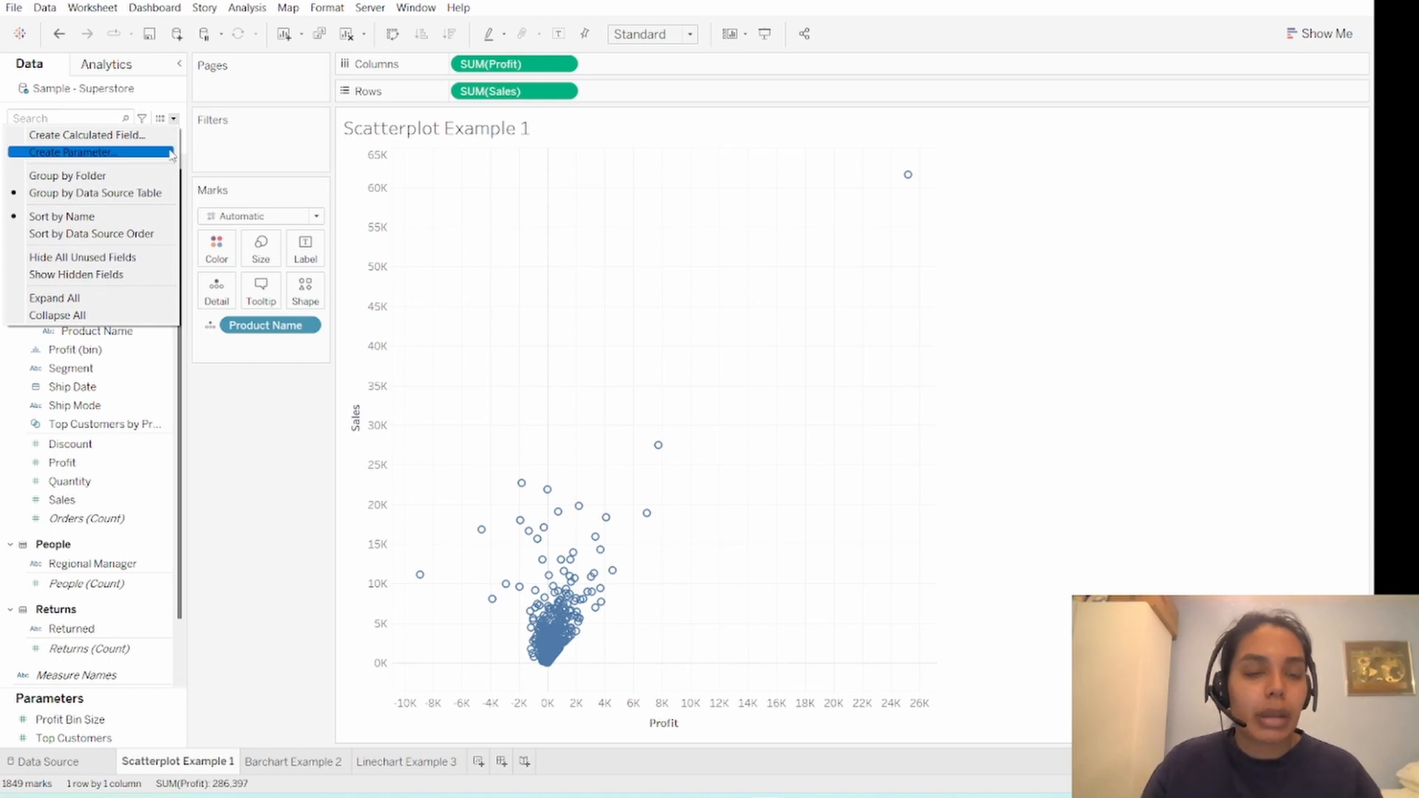
left_click(172, 152)
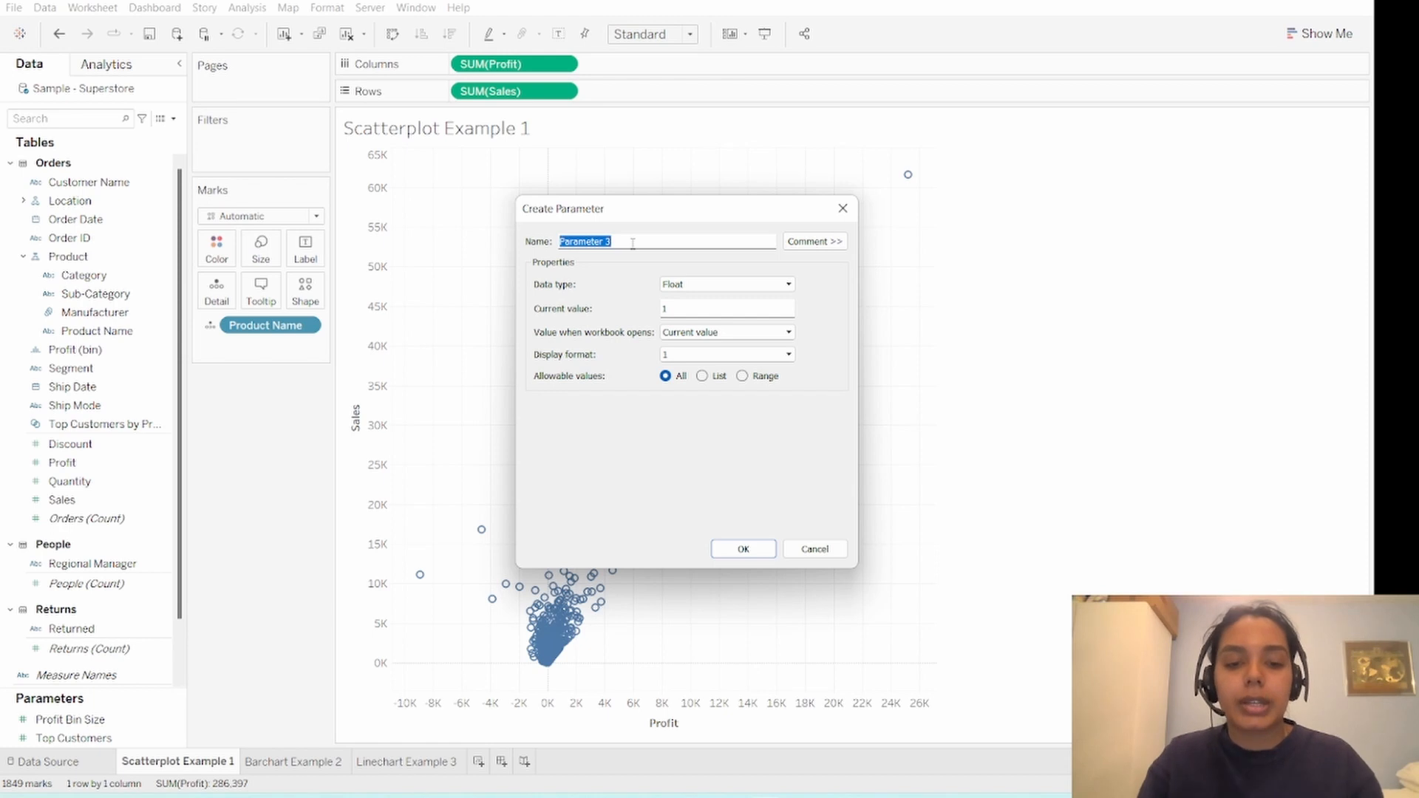
type("Shee")
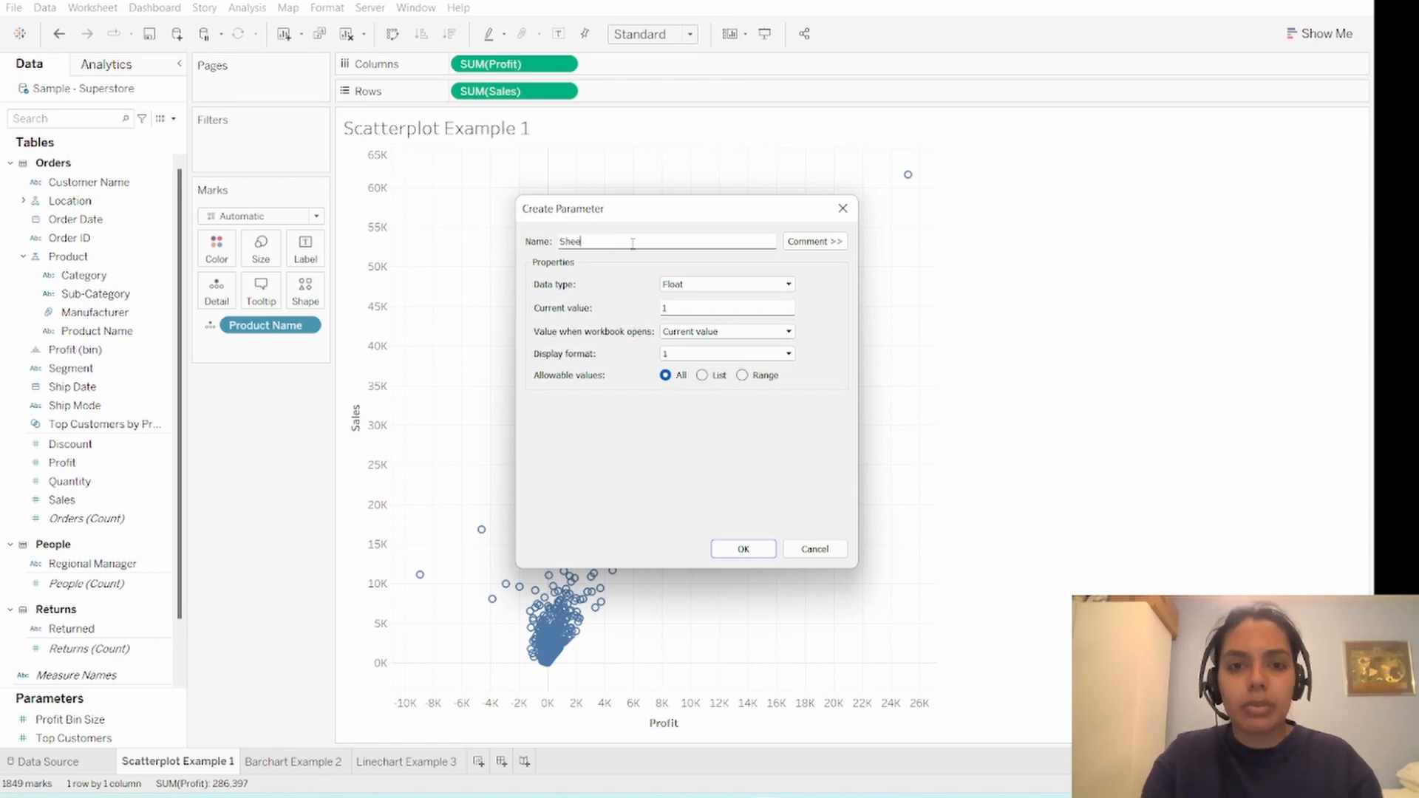
type("t Swap ")
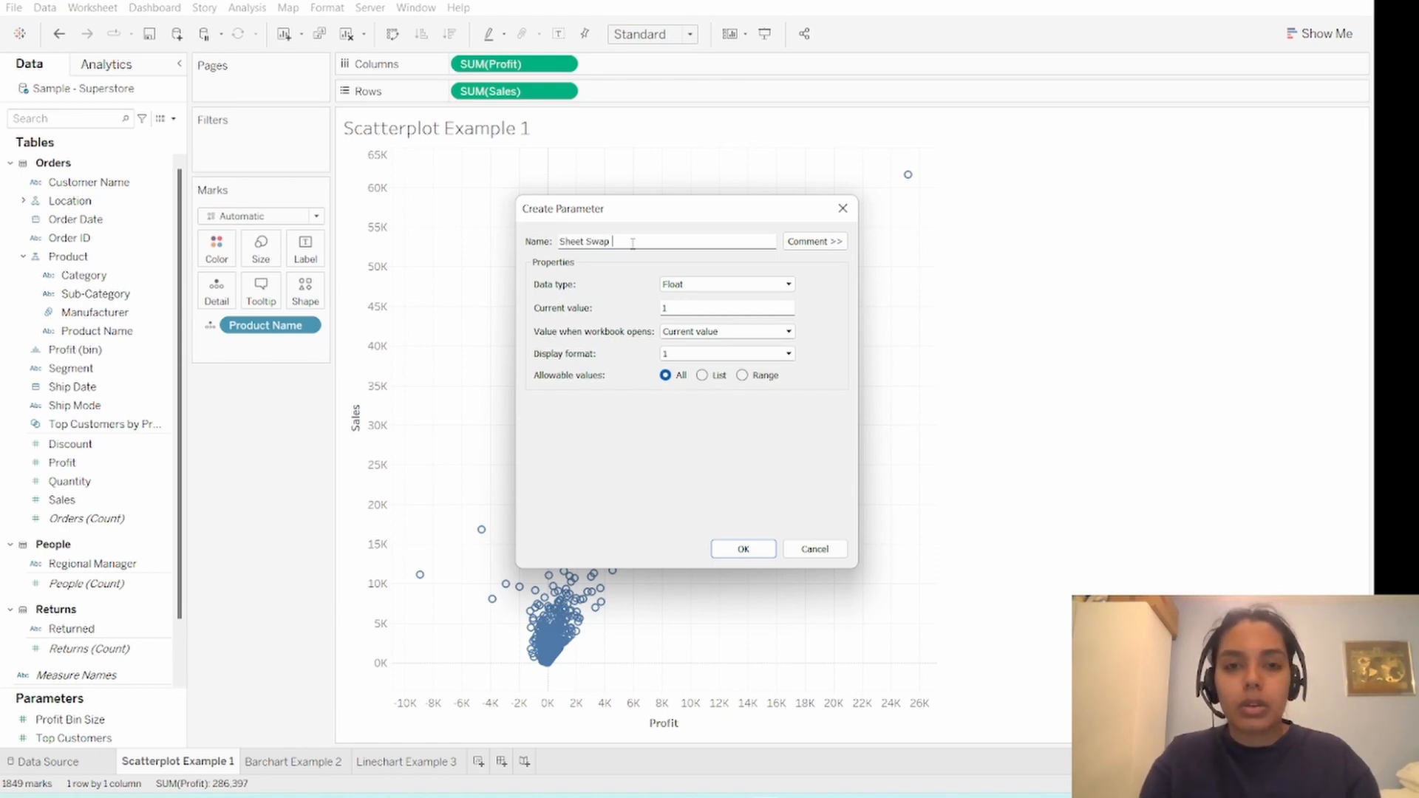
type("Parameter")
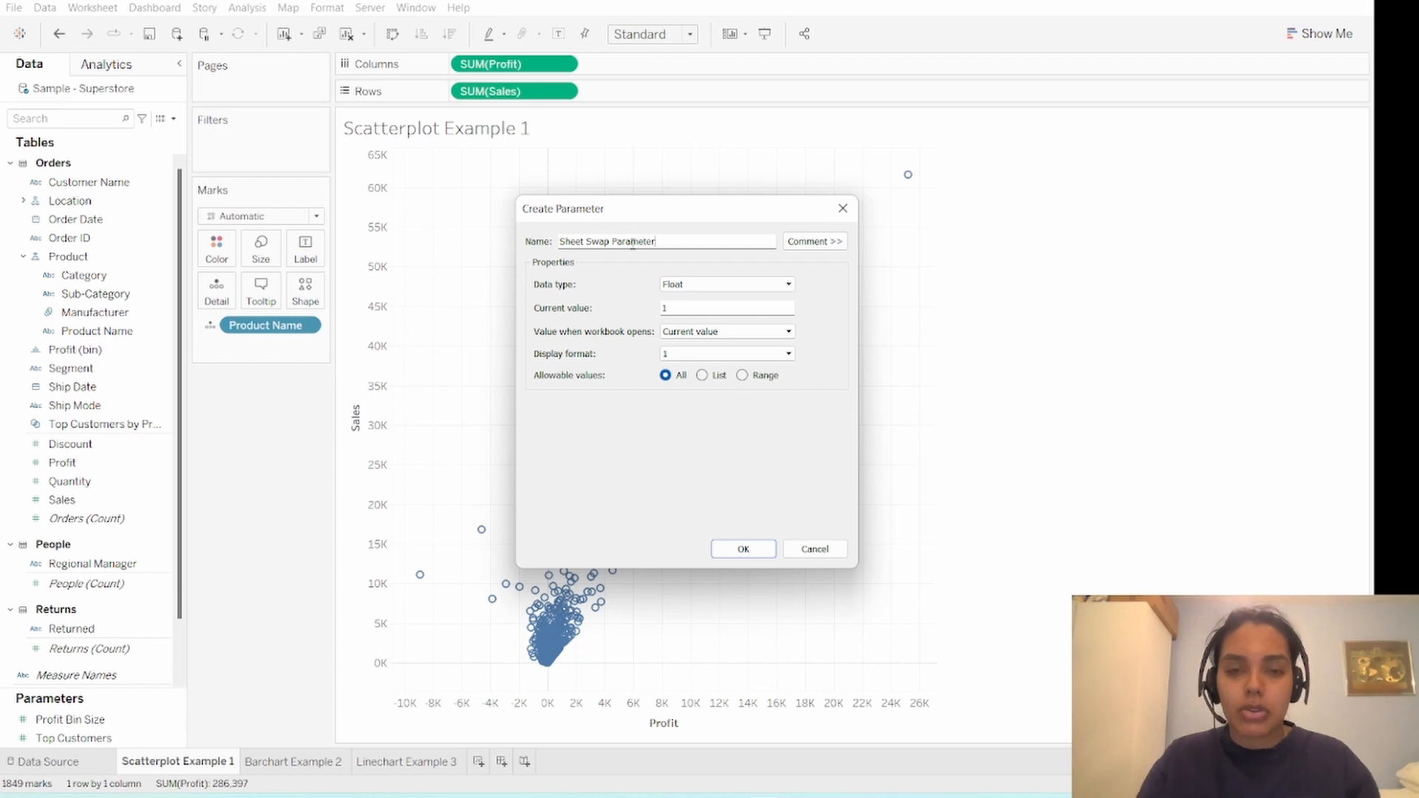
- Set the parameter's data type to String and restrict its allowable values to a list
left_click(739, 285)
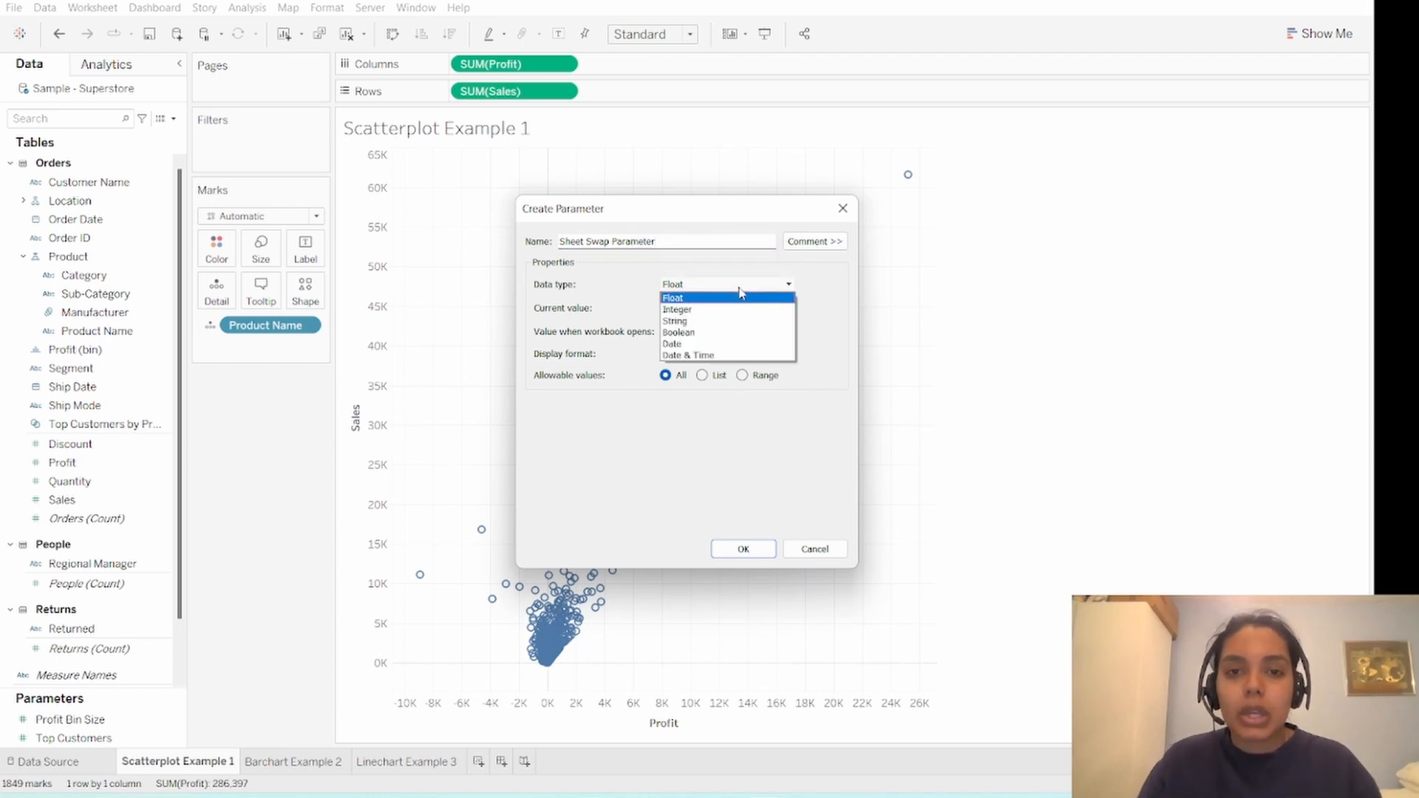
left_click(746, 322)
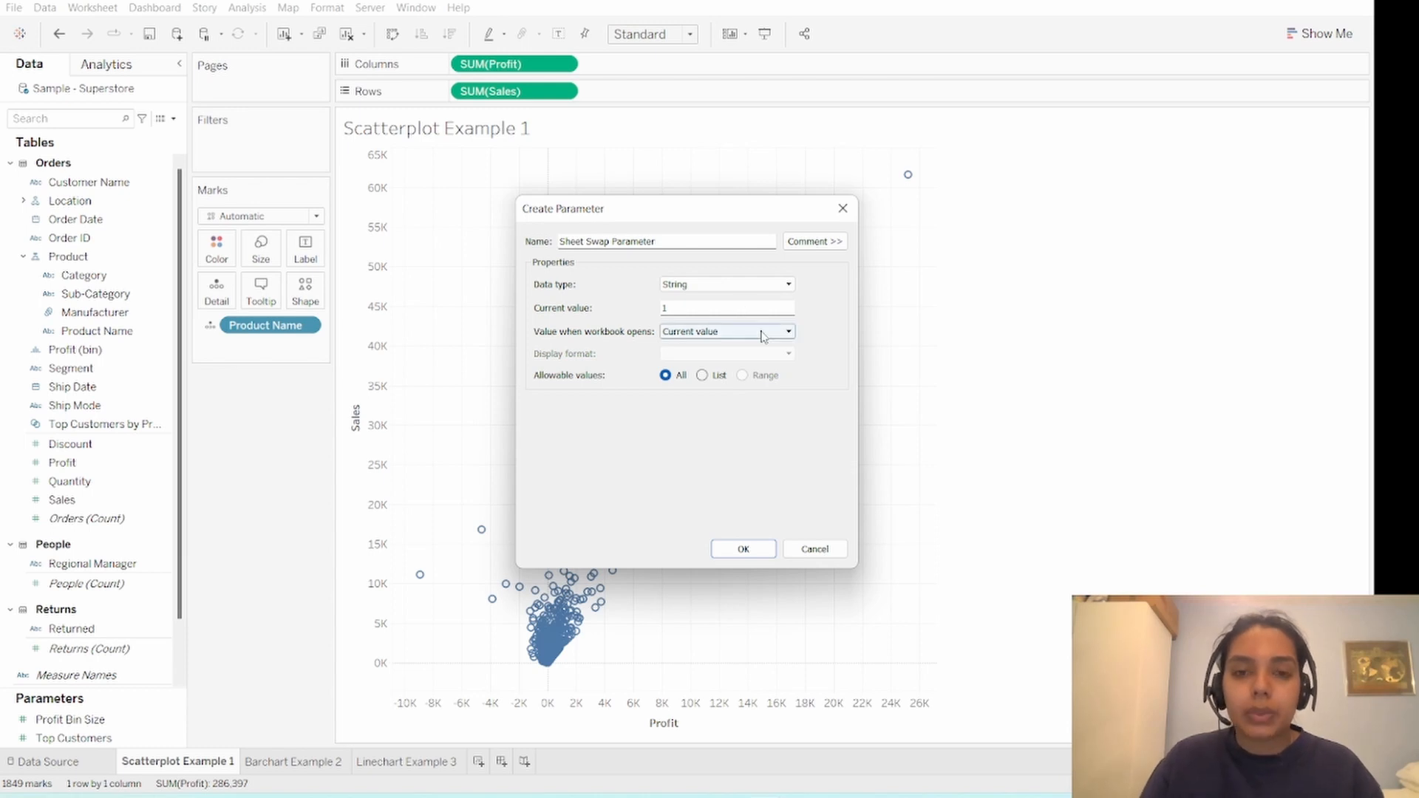
left_click(702, 376)
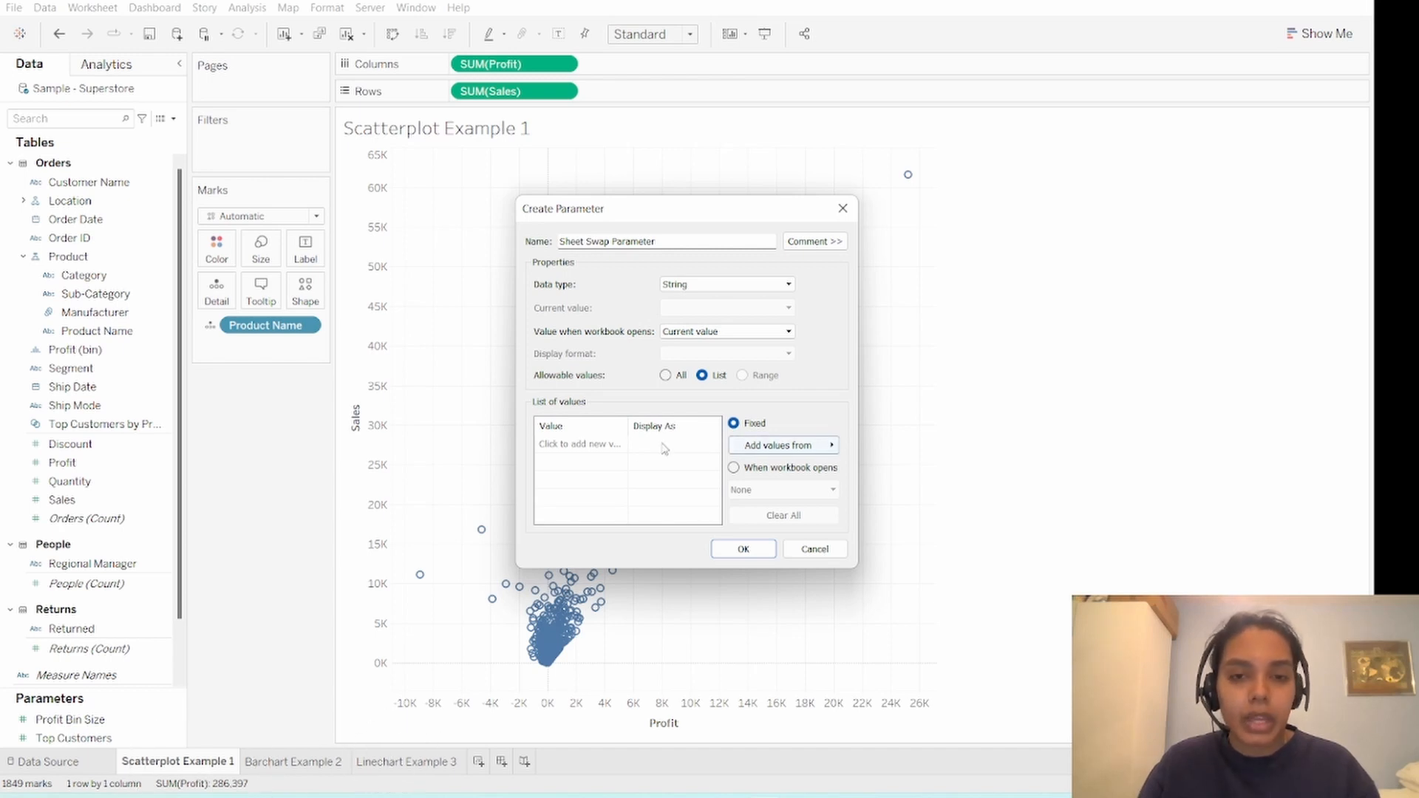
- Add the values "Scatterplot Example 1", "Barchart Example 2" and "Linechart Example 3" to the parameter's list
left_click(611, 444)
type("S")
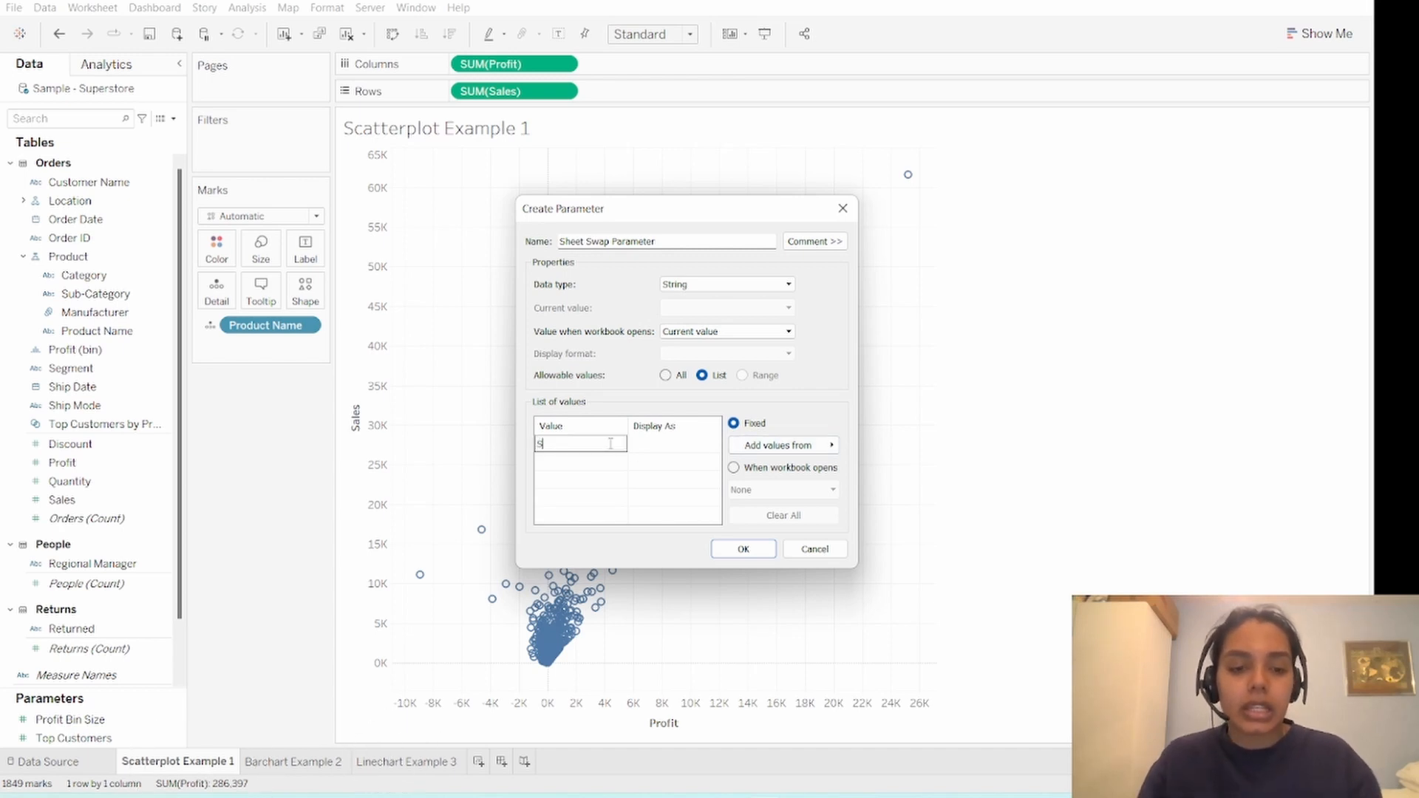
type("catterplot")
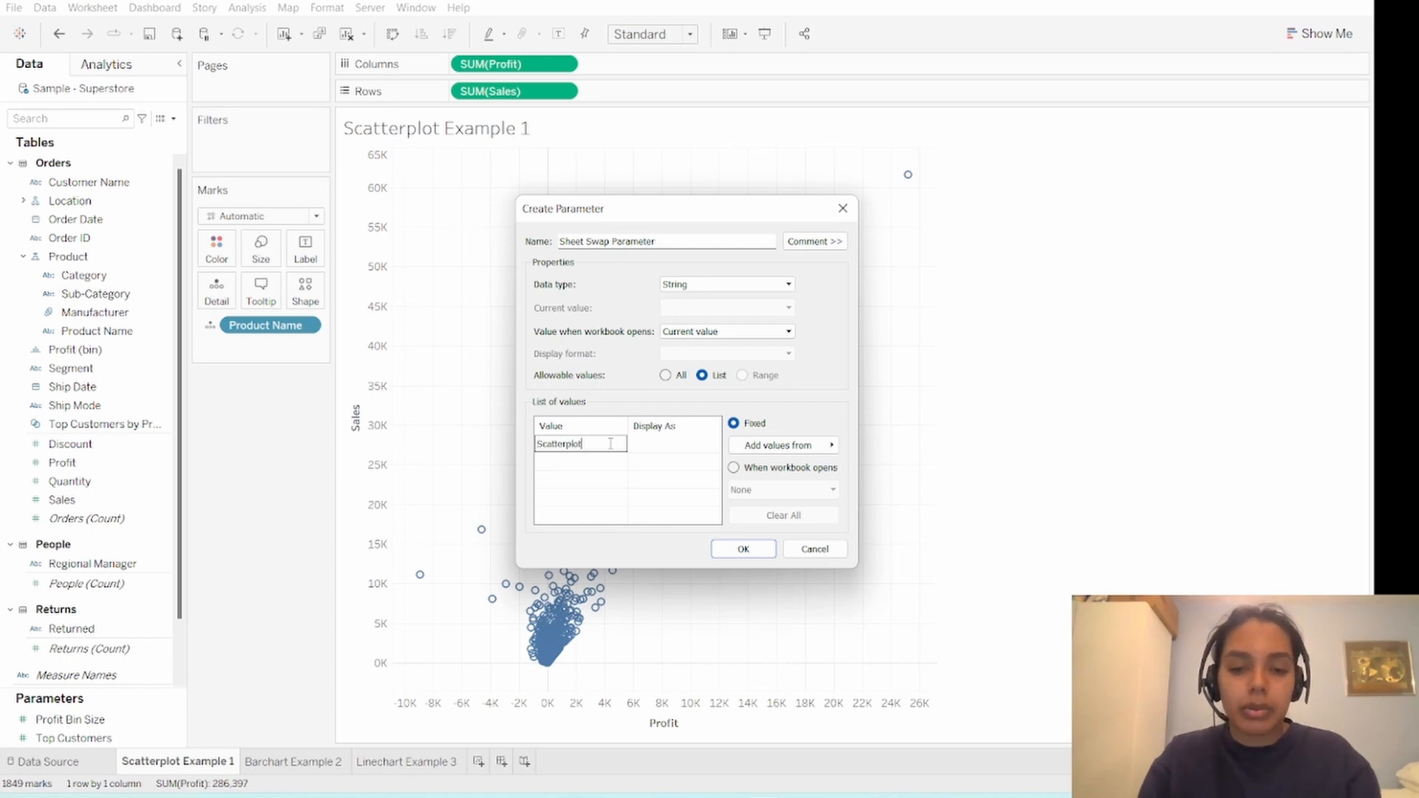
type(" Example 1")
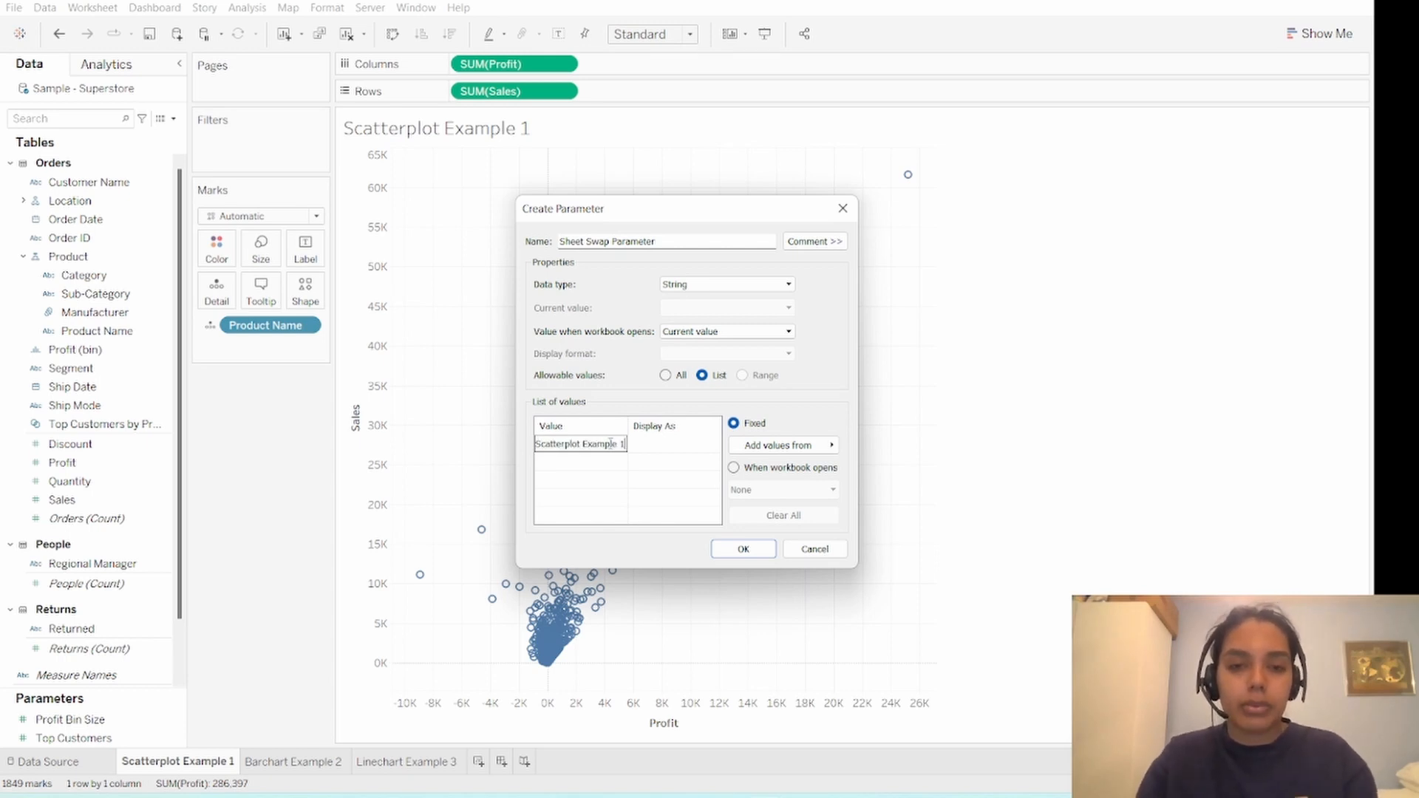
left_click(614, 463)
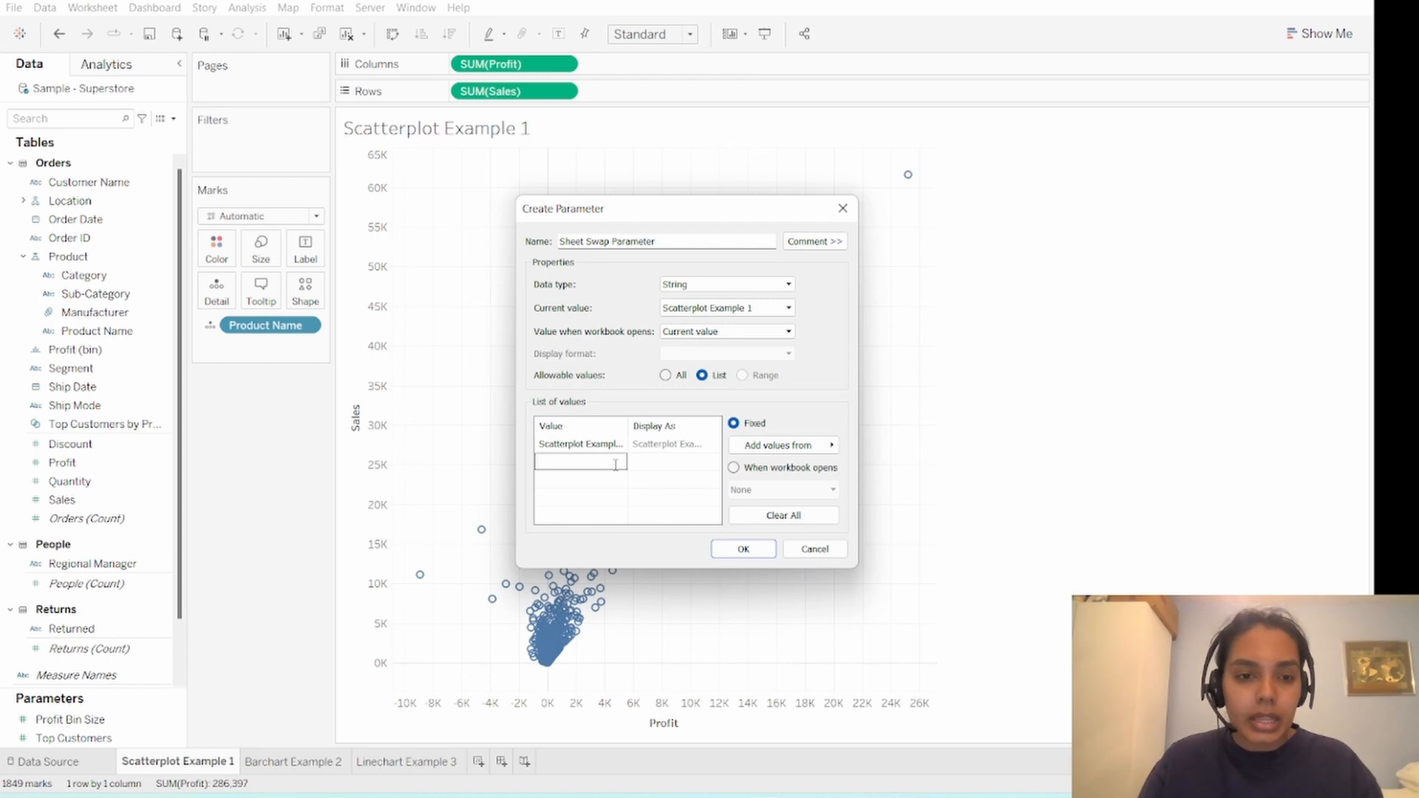
type("Barchar")
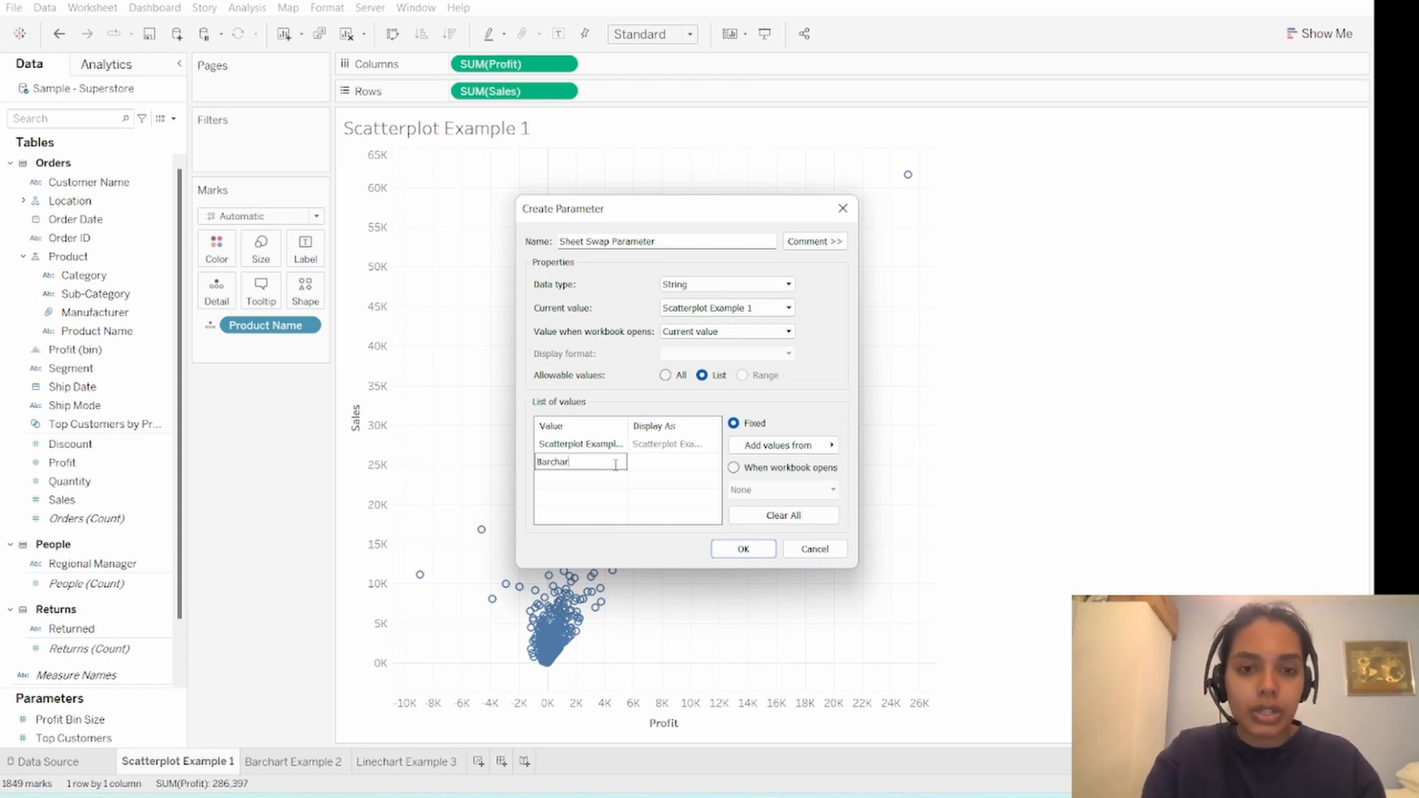
type("t Example 2")
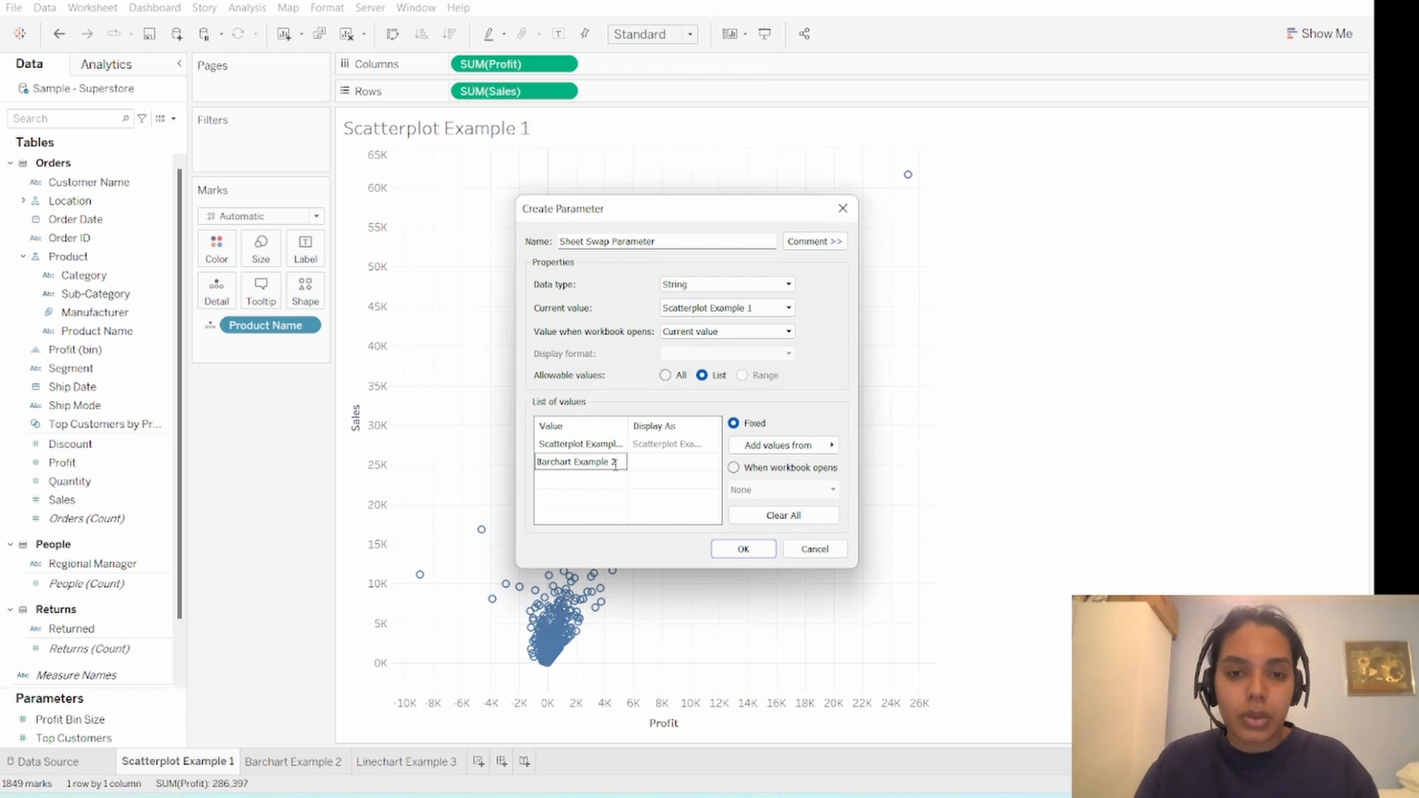
left_click(614, 478)
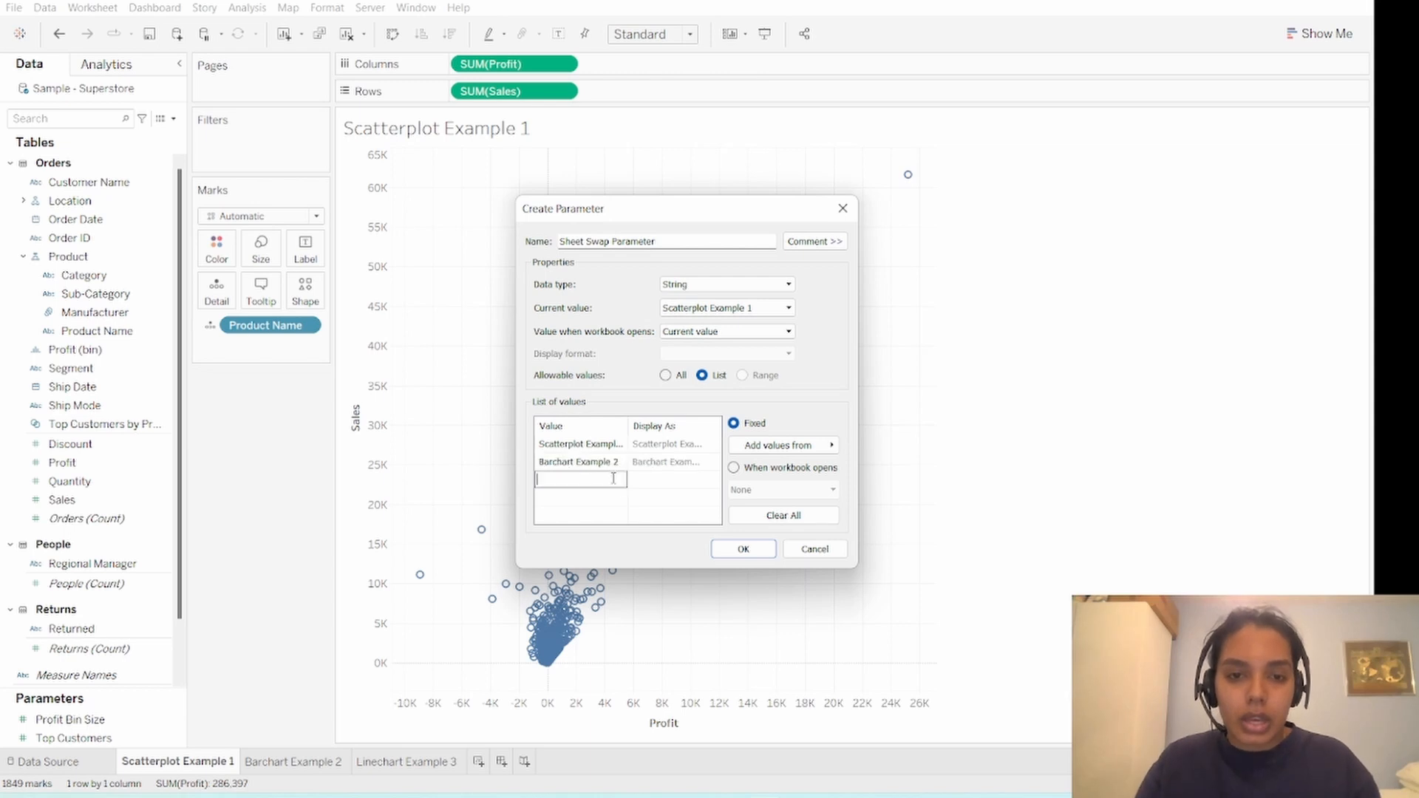
type("Line")
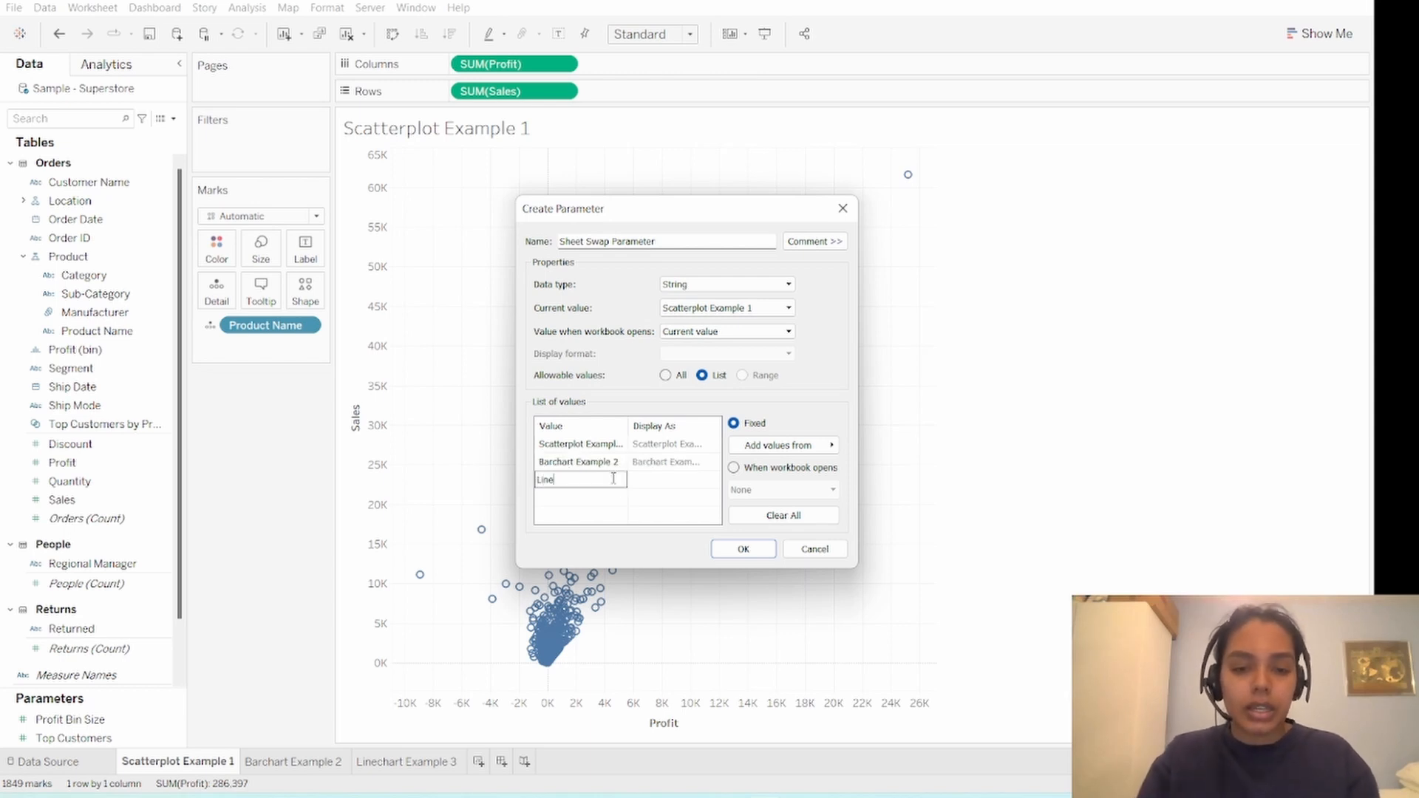
type("chart E")
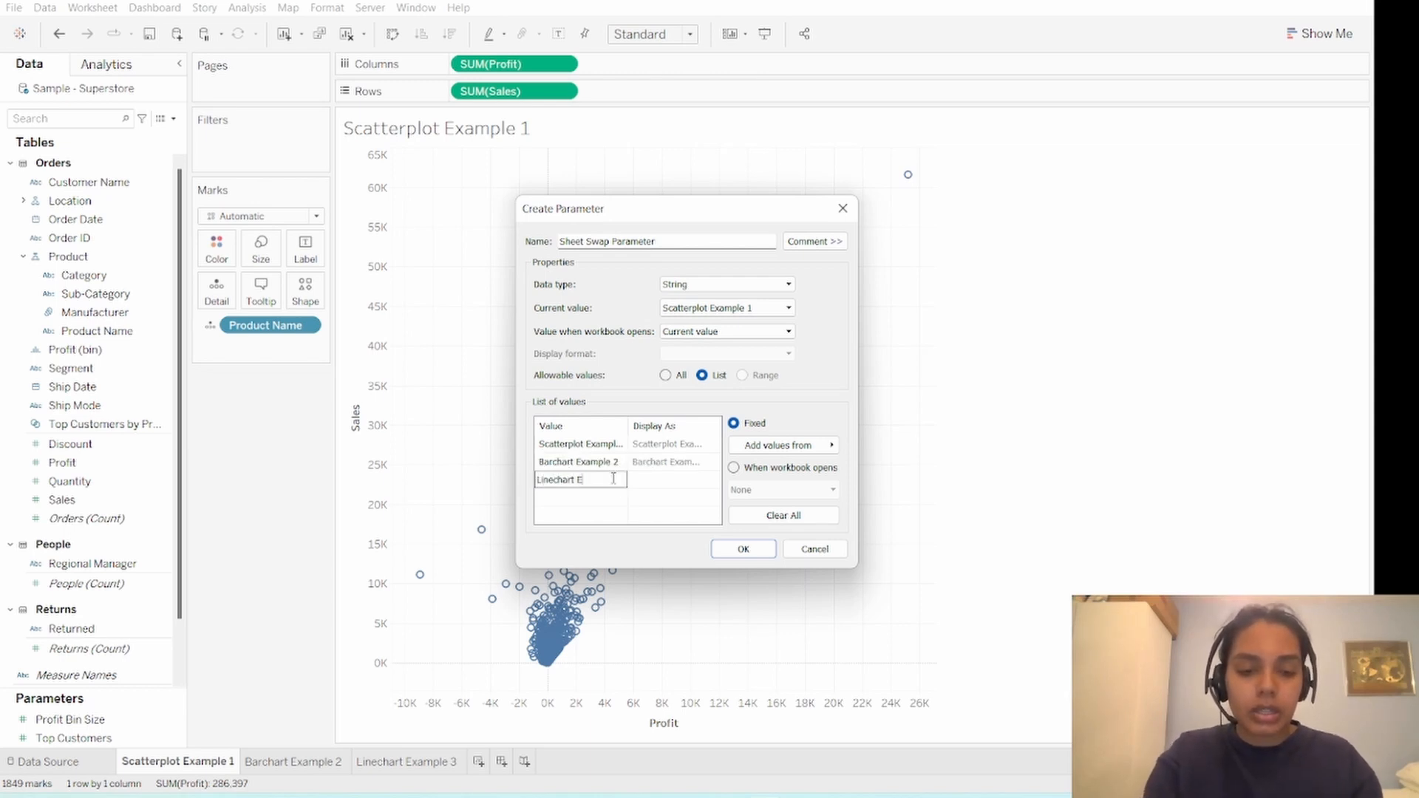
type("xample")
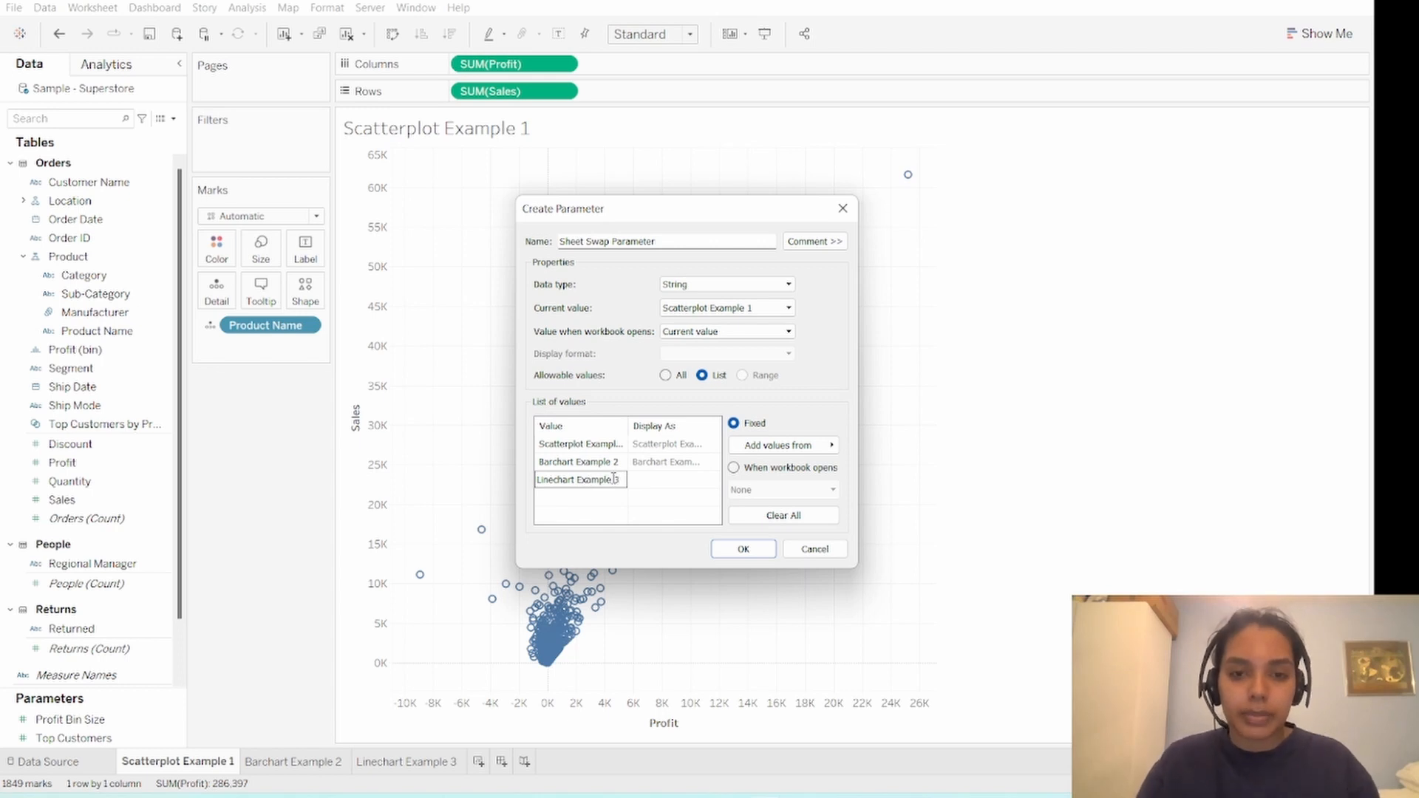
type(" 3")
- Shorten the display names of the three list values to "Scatterplot", "Barchart" and "Linechart"
left_click(685, 444)
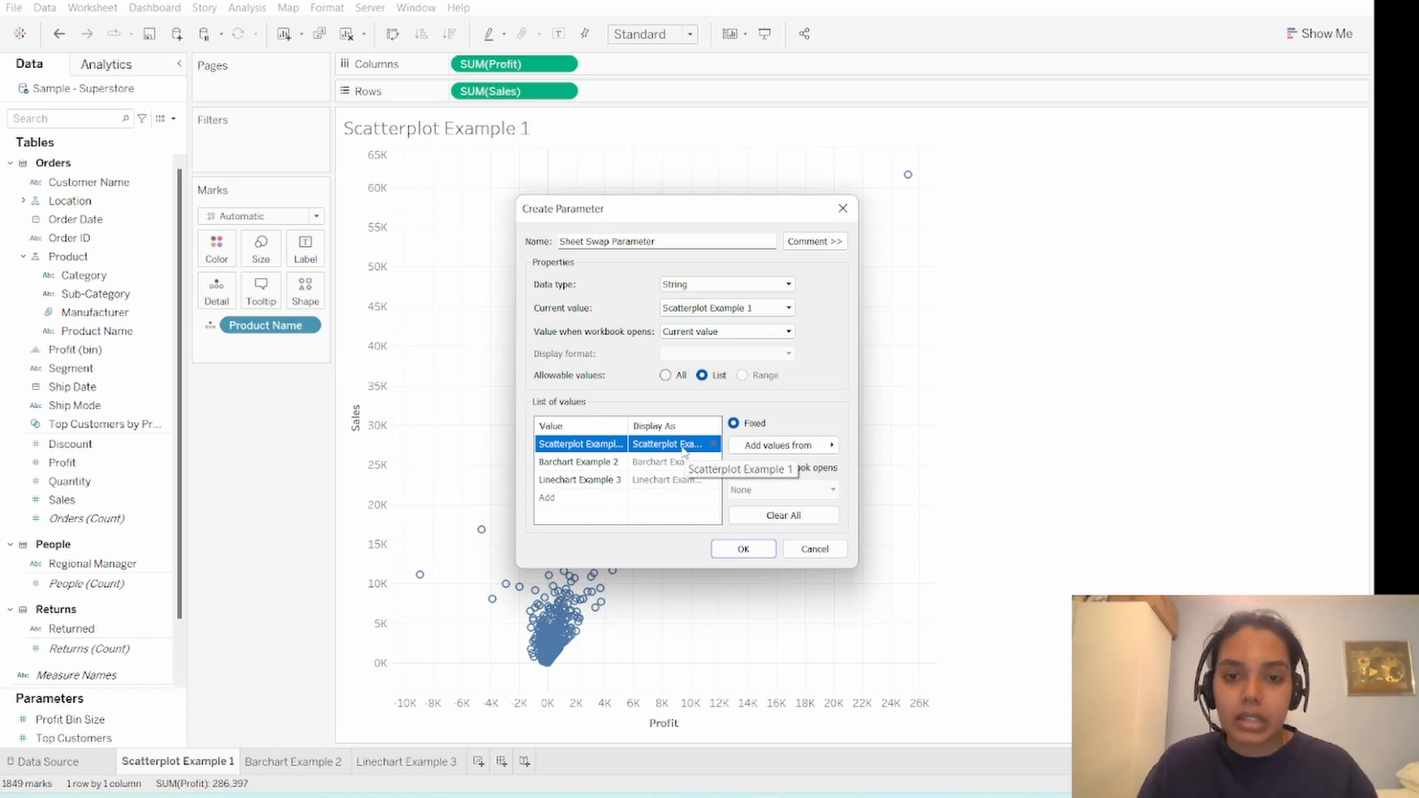
left_click(682, 446)
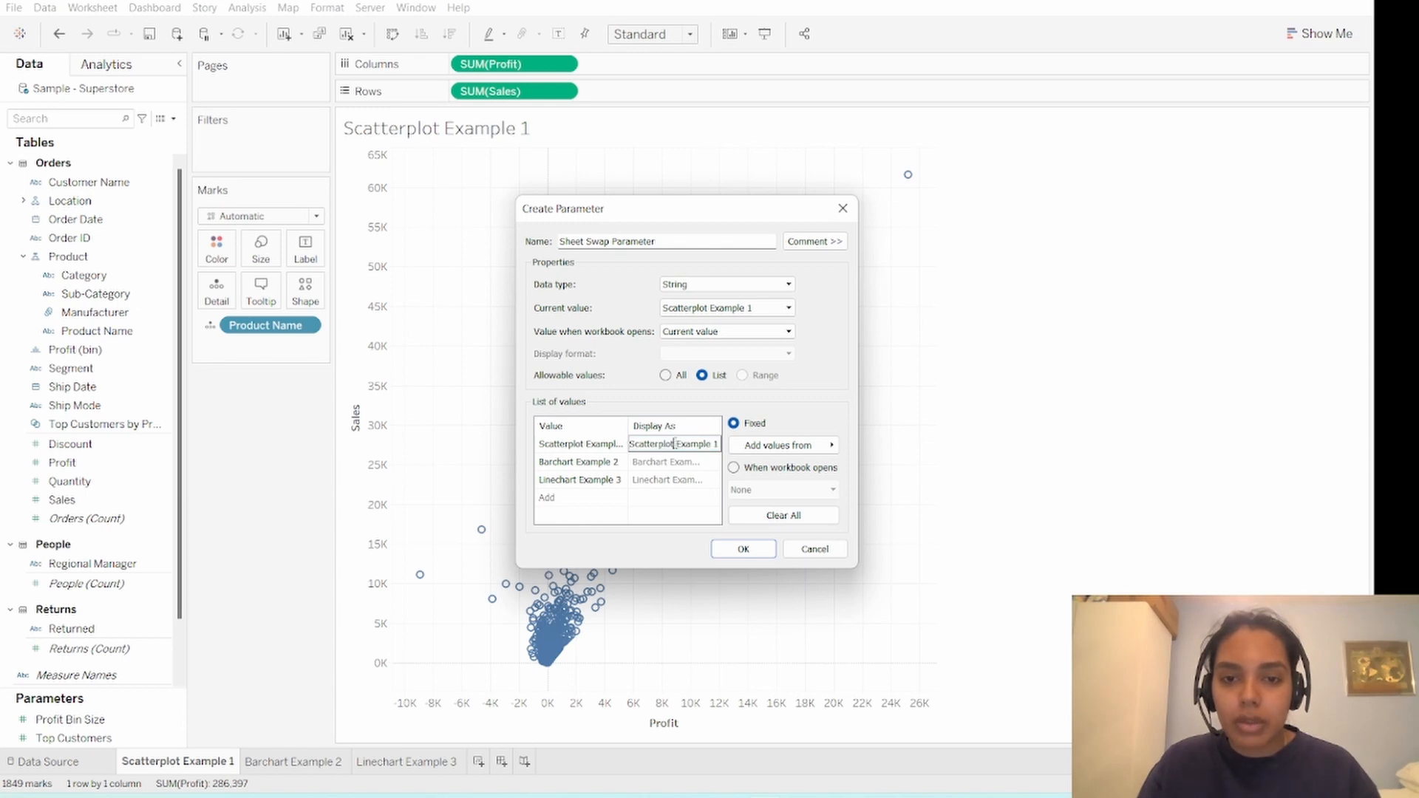
left_click_drag(675, 444, 721, 445)
key("BackSpace")
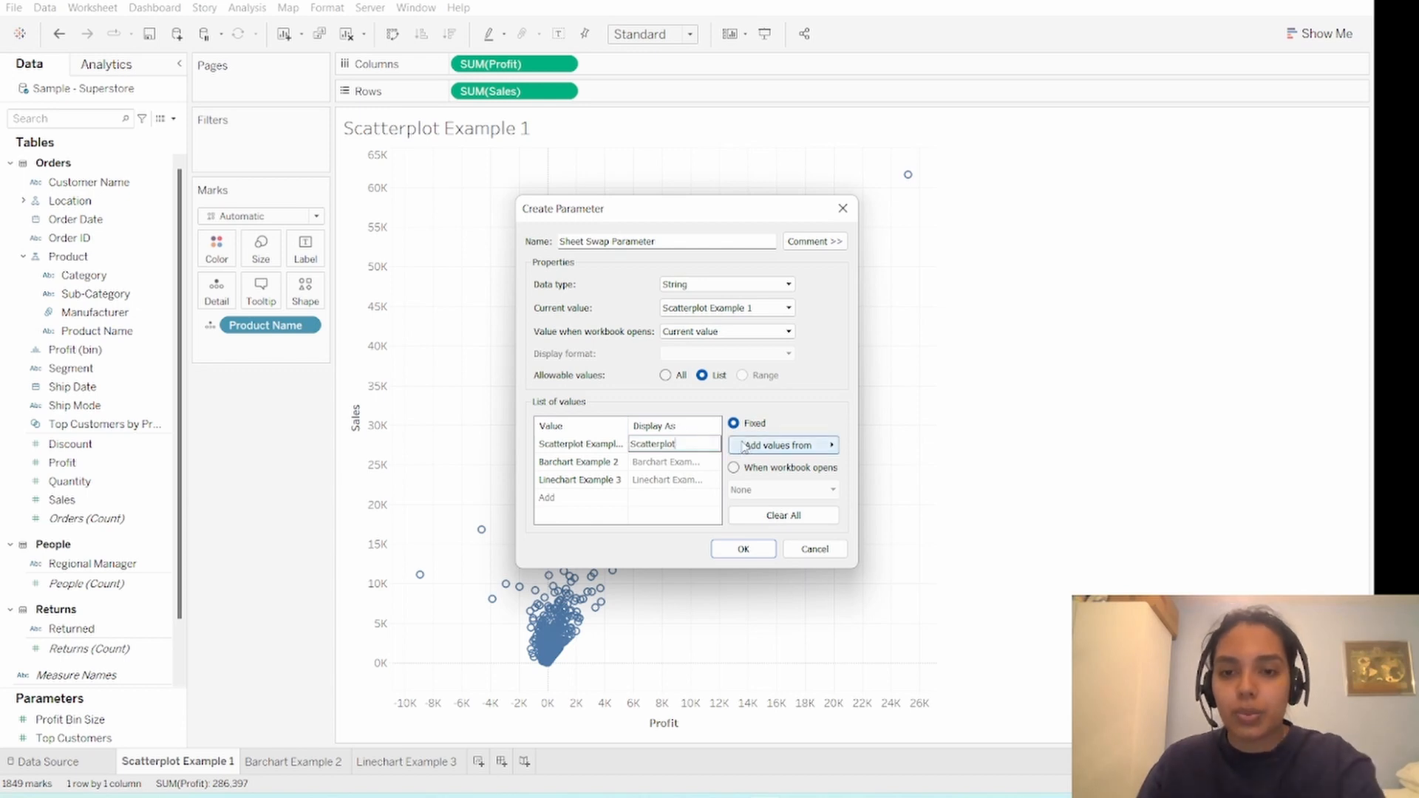
left_click(687, 462)
left_click_drag(667, 462, 734, 485)
key("BackSpace")
left_click(673, 480)
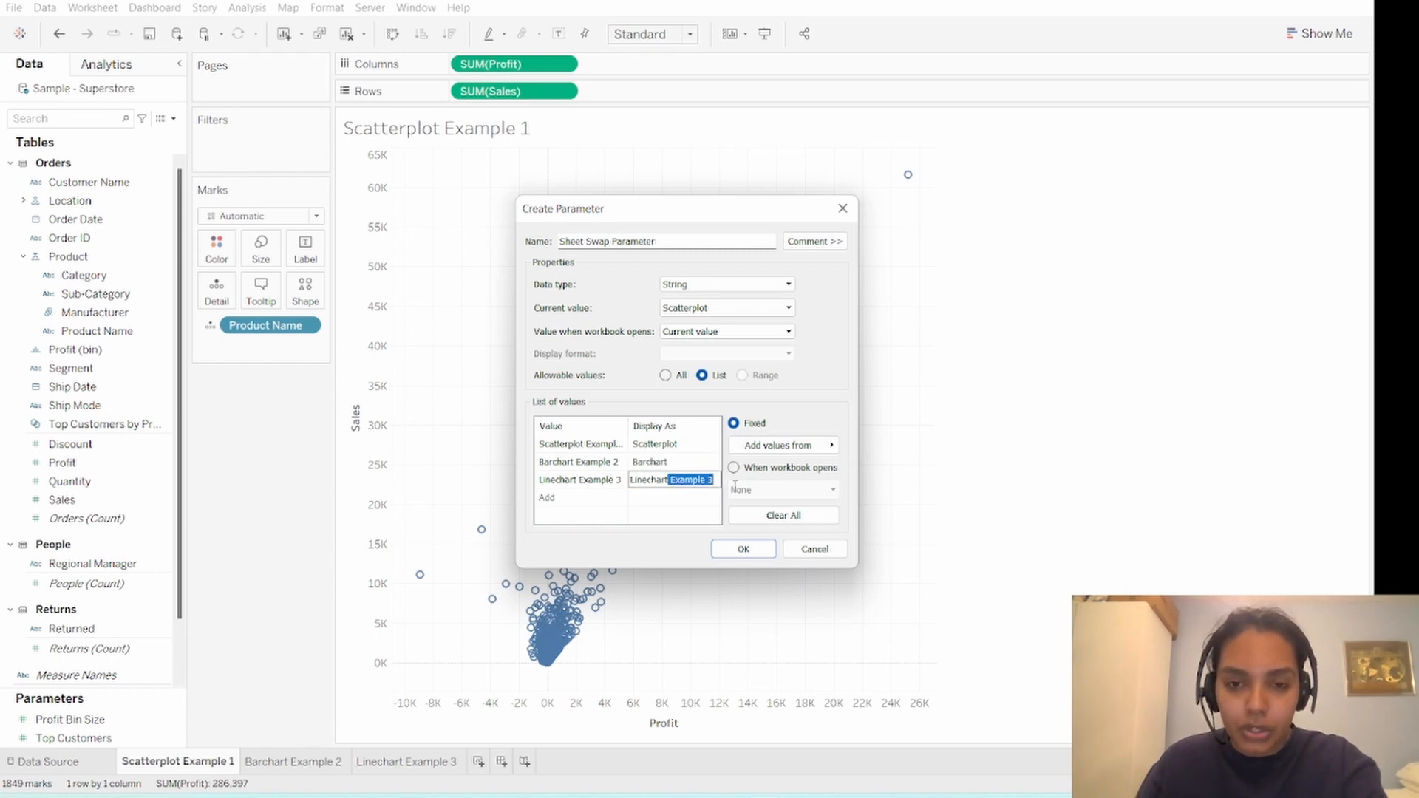
key("BackSpace")
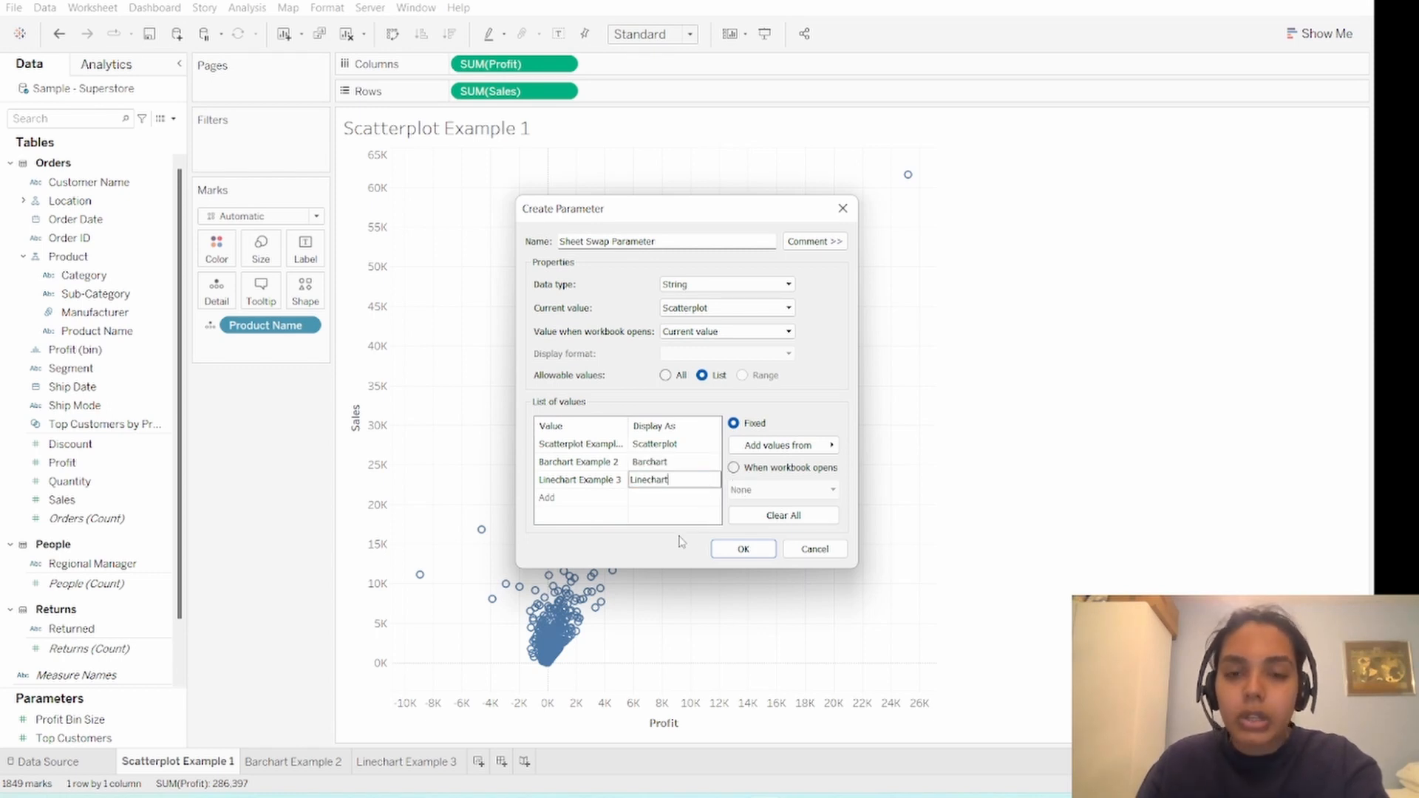
- Shorten the bar and line chart display names to "Bar" and "Line", and save the parameter
left_click(671, 462)
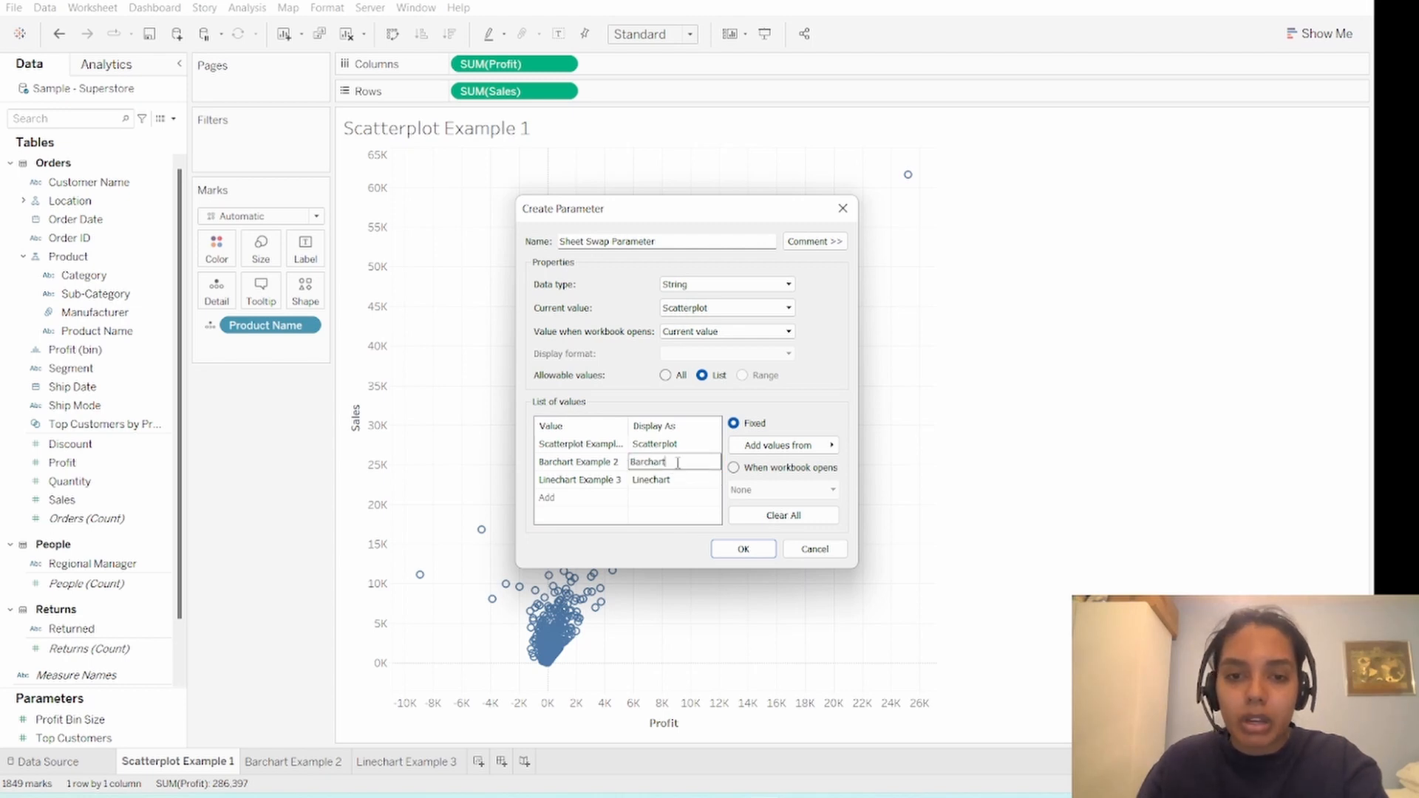
left_click(673, 464)
key("BackSpace")
key("BackSpace")
key("BackSpace")
key("BackSpace")
key("BackSpace")
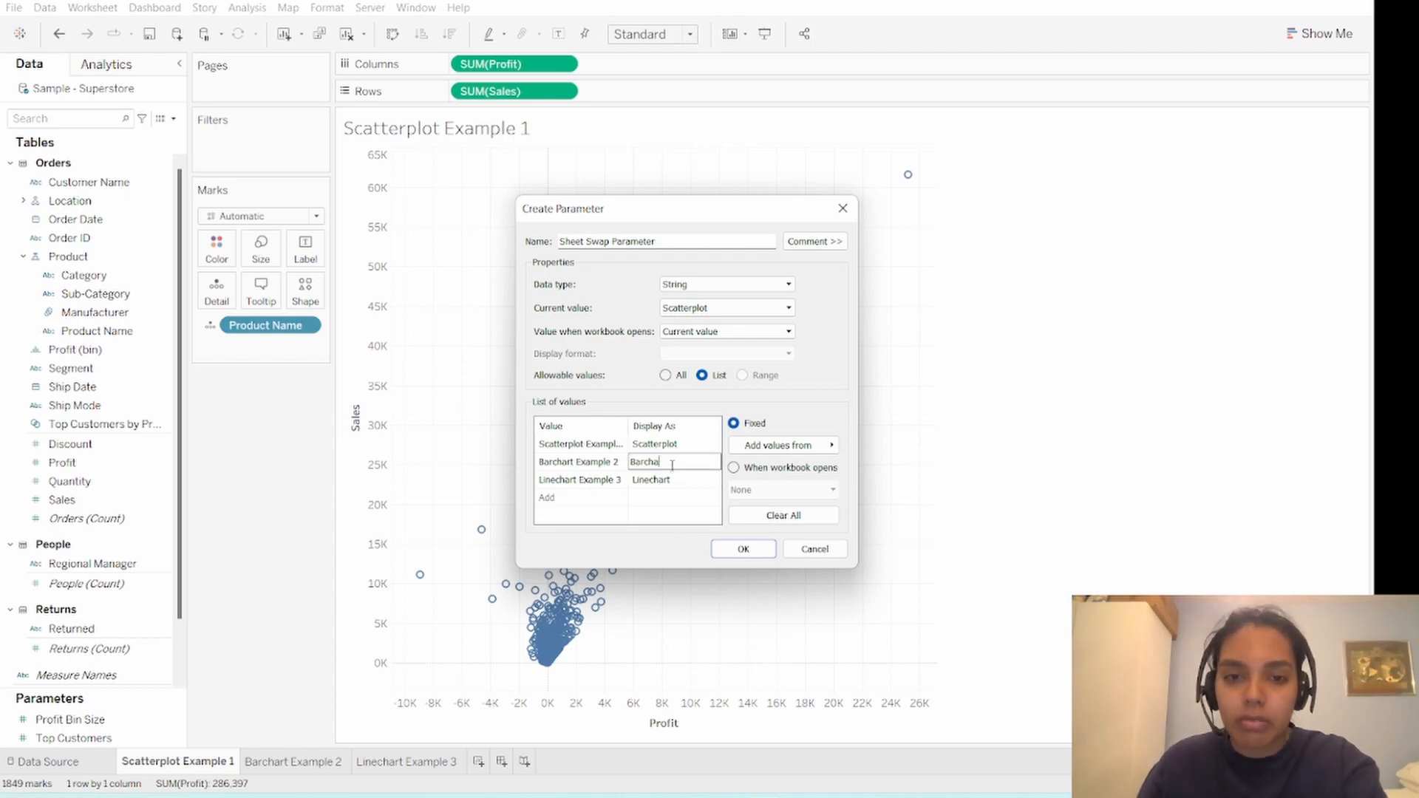
left_click(679, 482)
left_click(679, 482)
key("BackSpace")
key("BackSpace")
key("BackSpace")
key("BackSpace")
key("BackSpace")
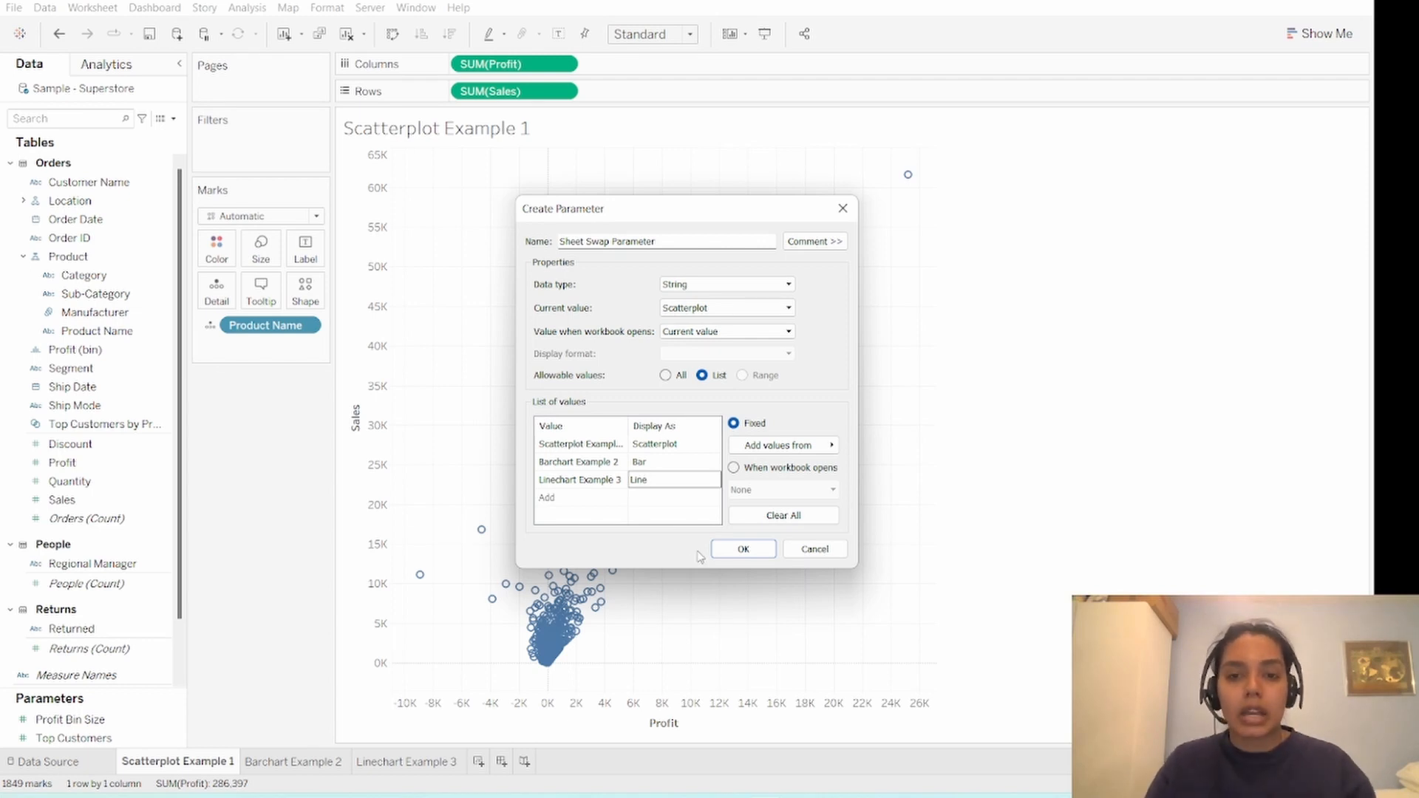
left_click(740, 548)
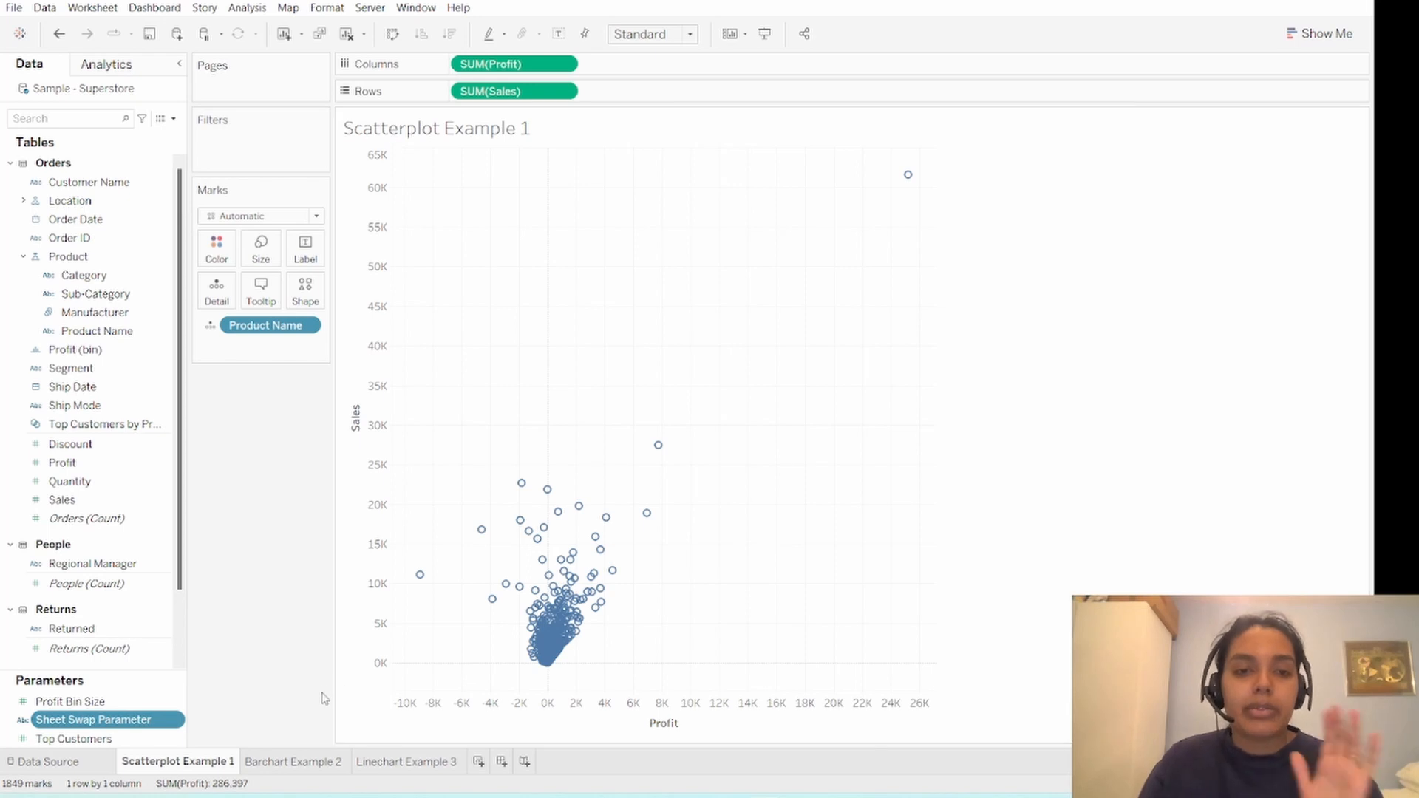
- Show the Sheet Swap Parameter control on the scatter plot worksheet and choose Scatterplot from its options
right_click(152, 721)
left_click(265, 469)
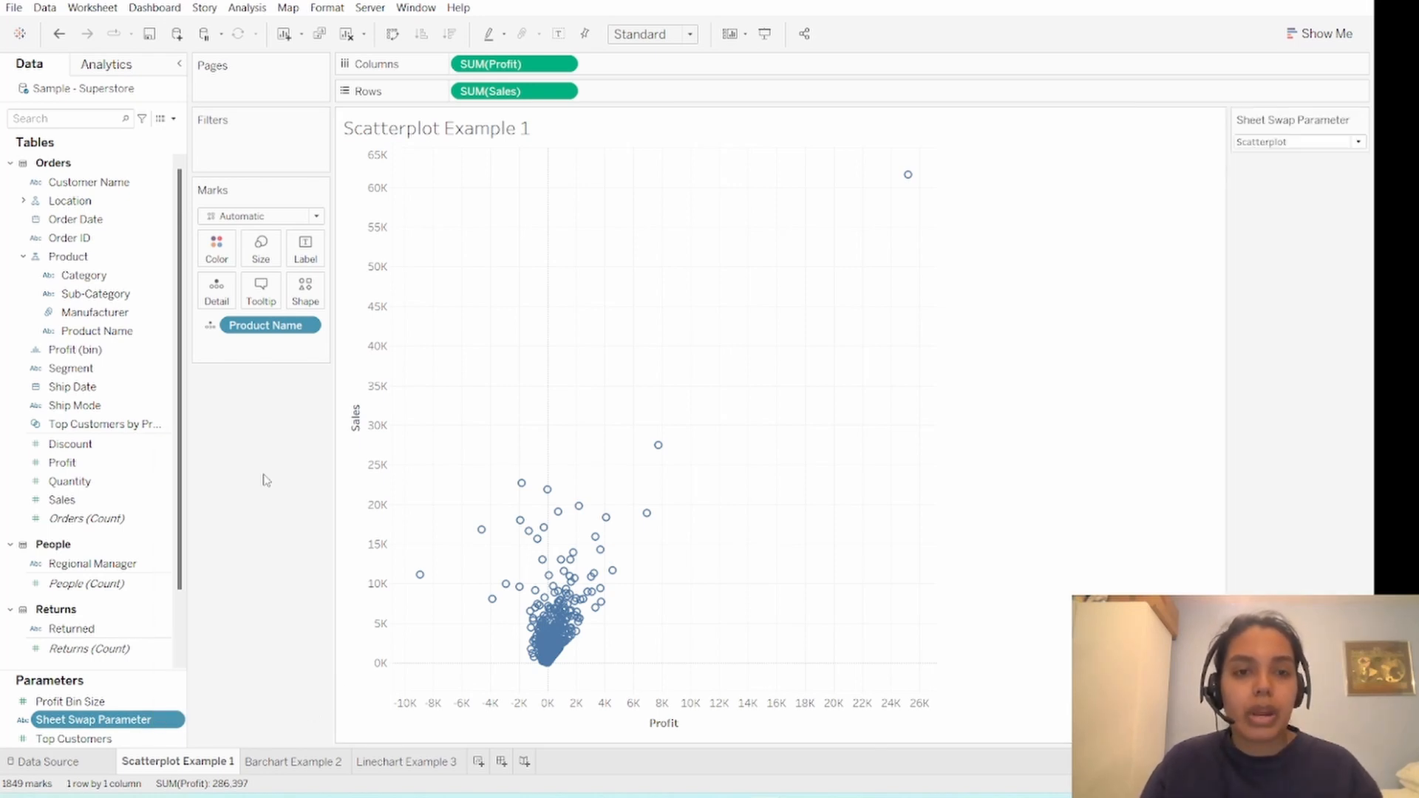
left_click(1360, 144)
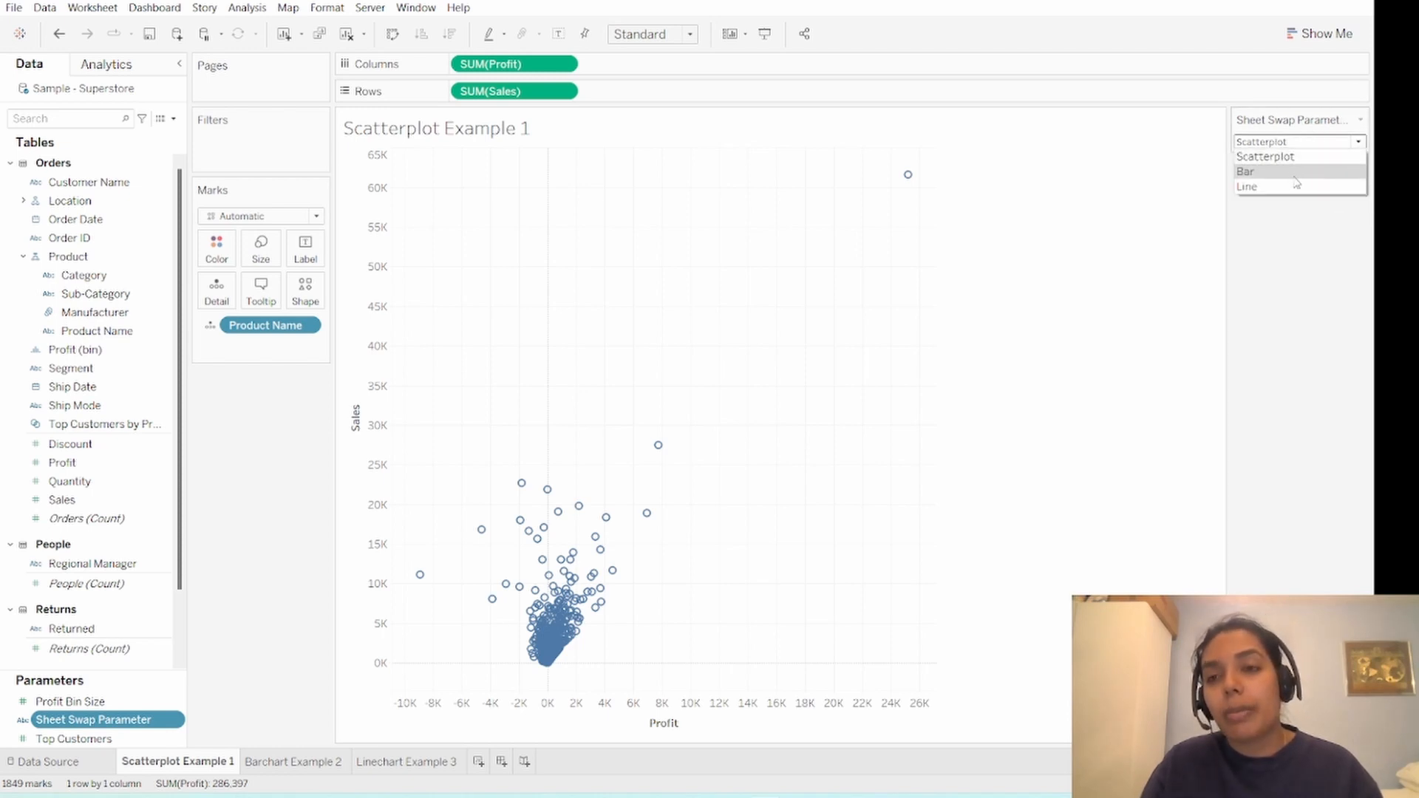
left_click(1257, 160)
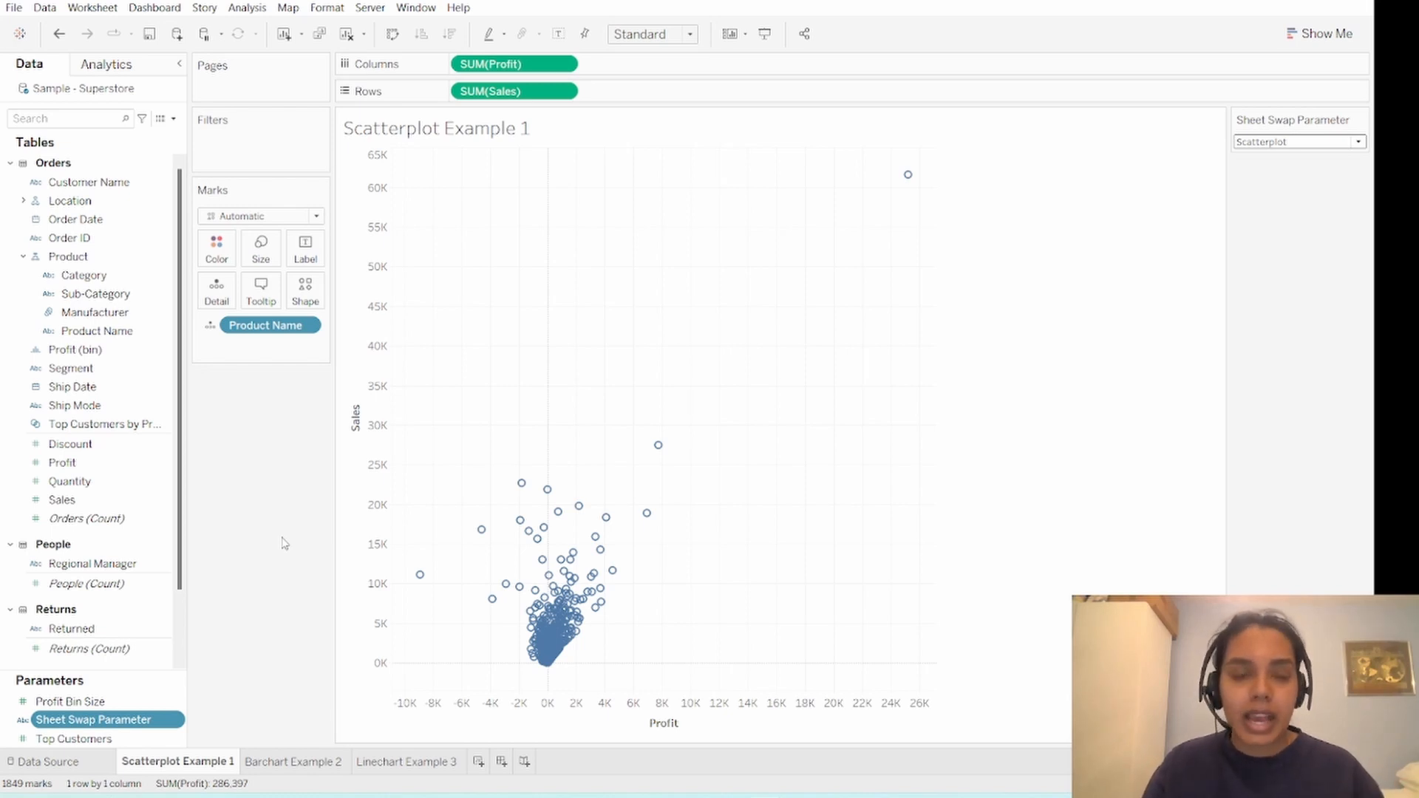
- Create a calculated field named "Sheet Swap" containing only [Sheet Swap Parameter]
left_click(175, 123)
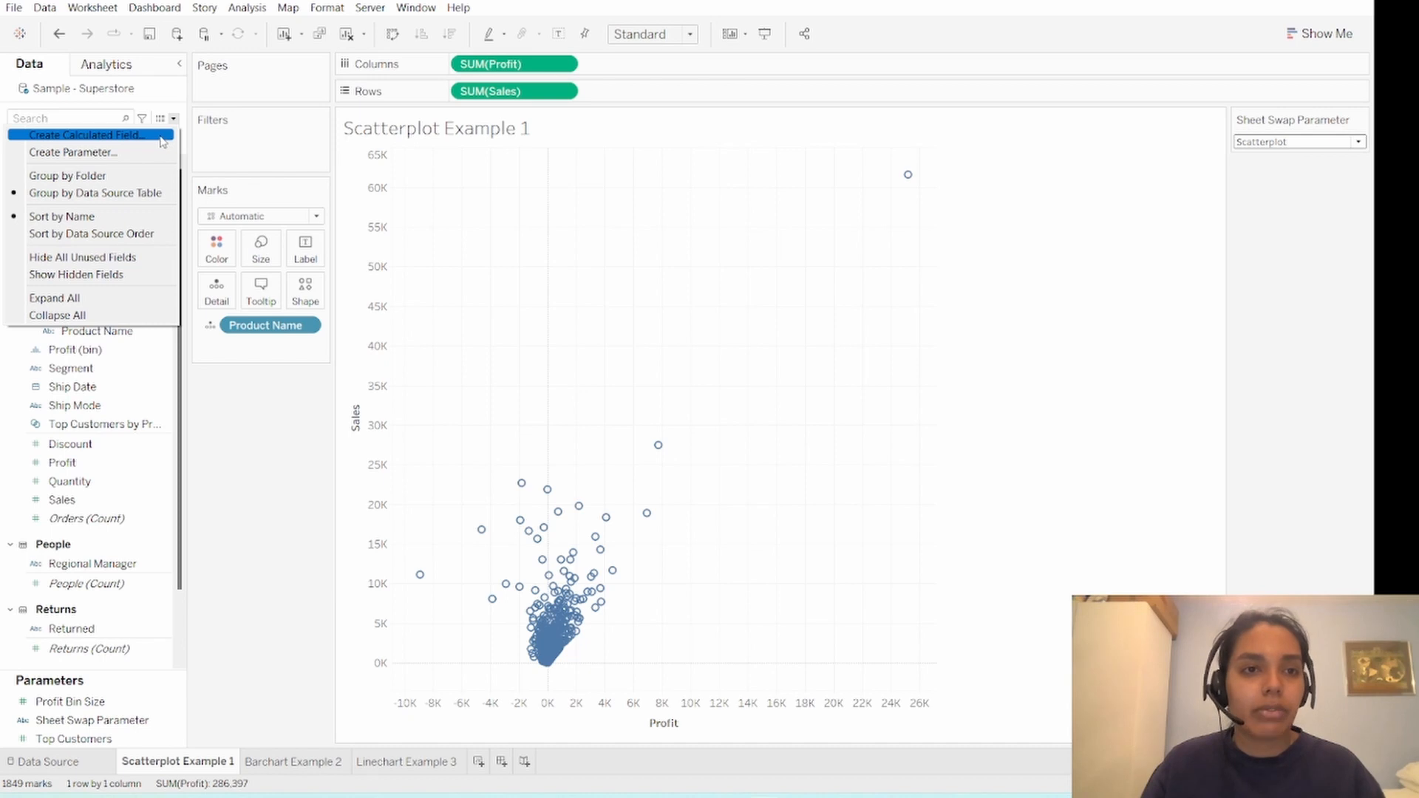
left_click(164, 139)
left_click(541, 361)
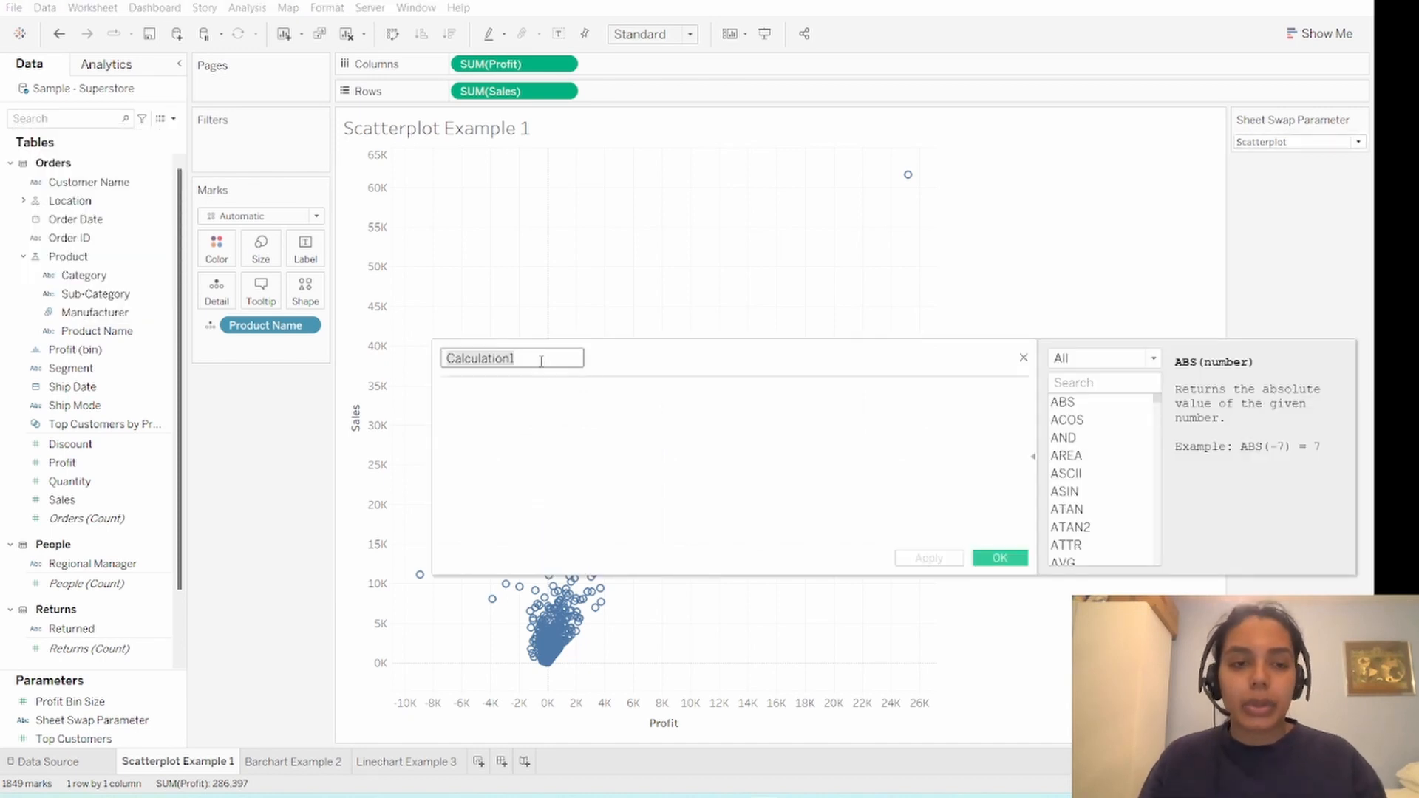
key("ctrl+a")
type("Sheet Swap")
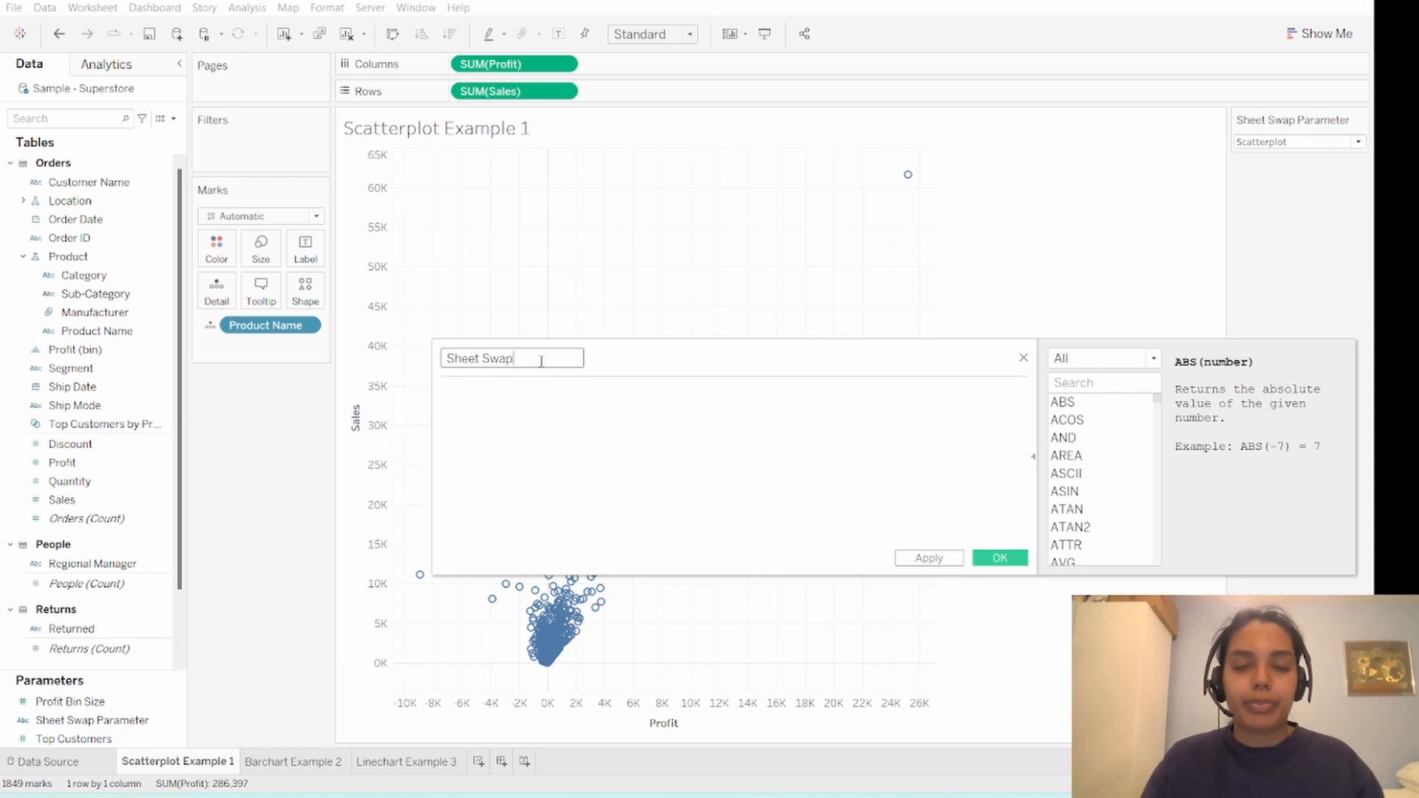
left_click(722, 391)
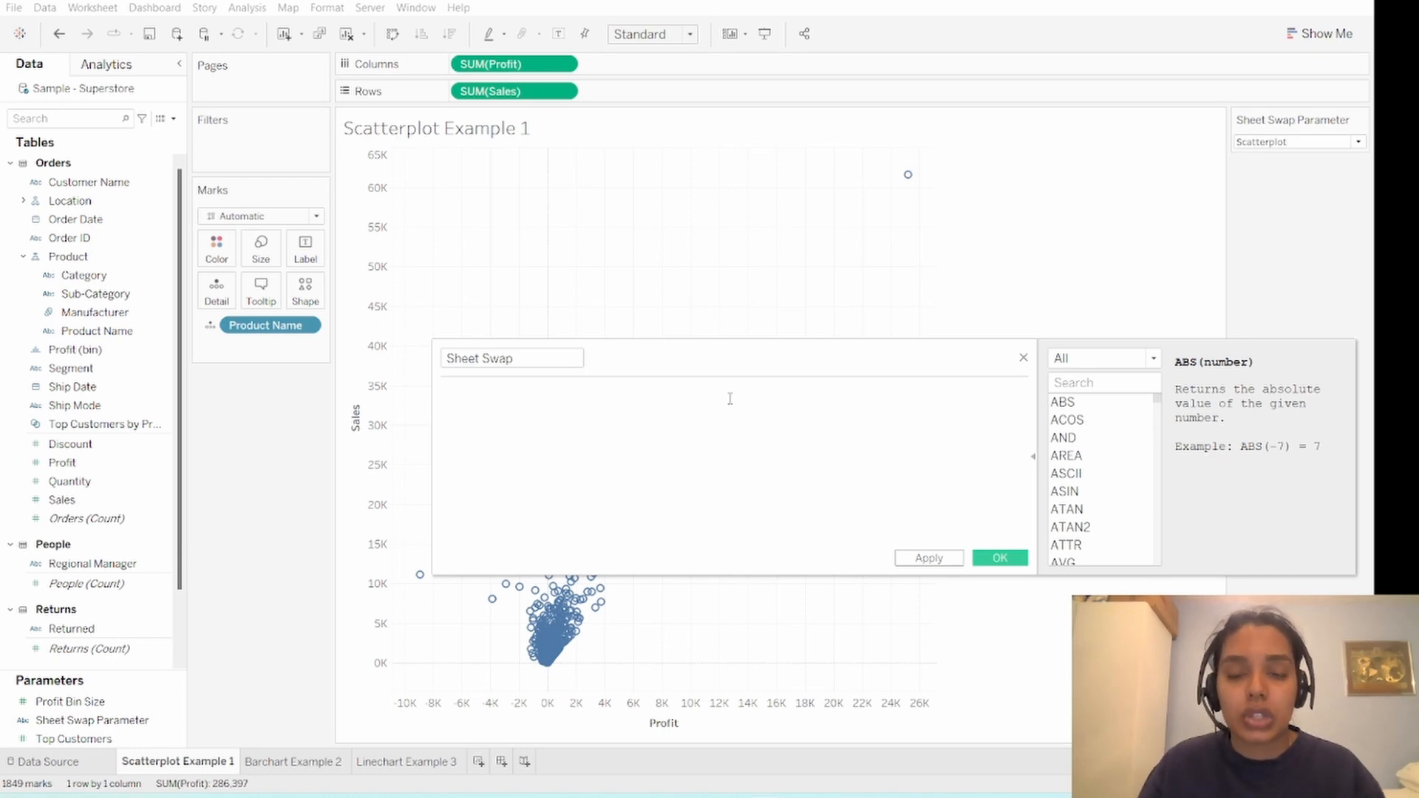
type("shee")
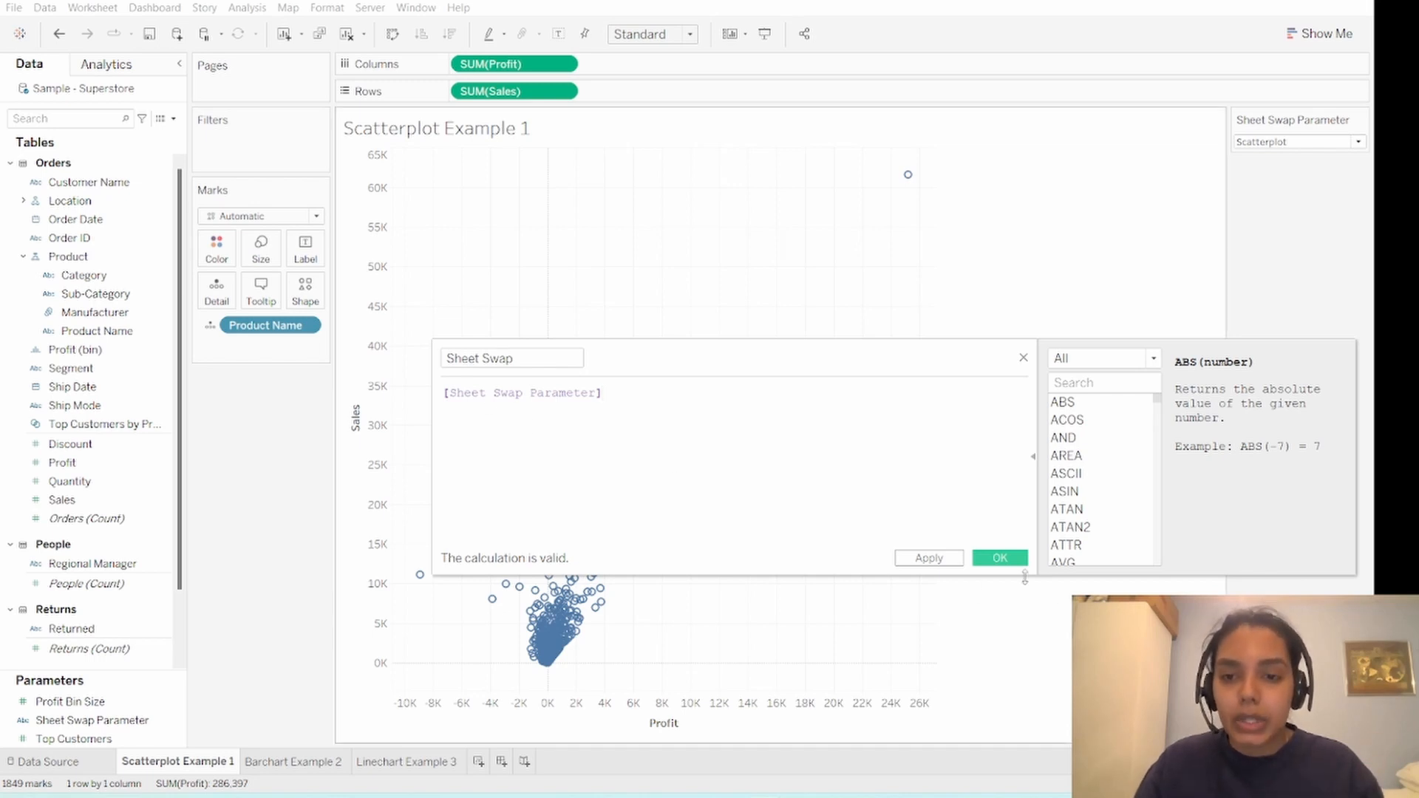
left_click(1001, 558)
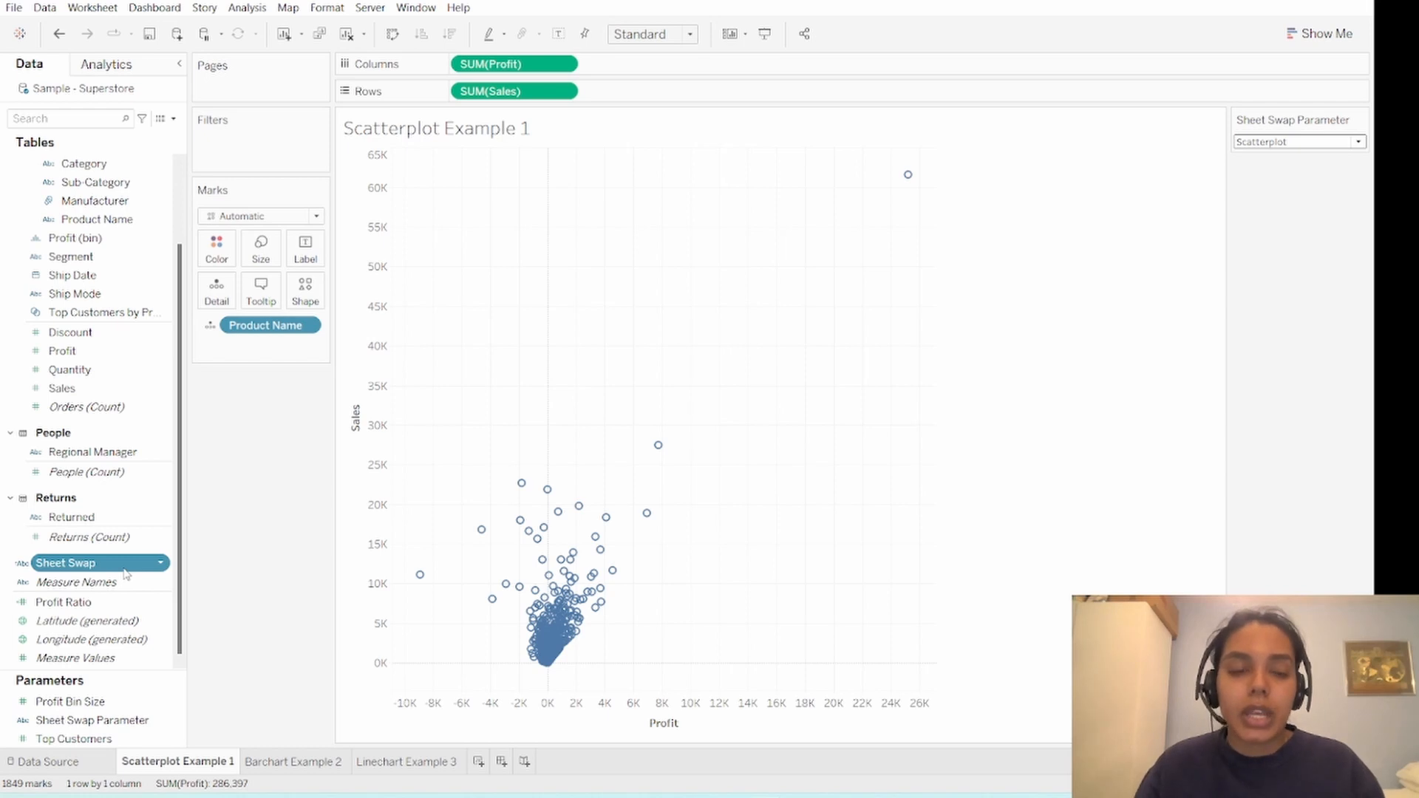
- Filter the scatter plot worksheet by the Sheet Swap field with the value Scatterplot Example 1
left_click_drag(125, 574, 305, 164)
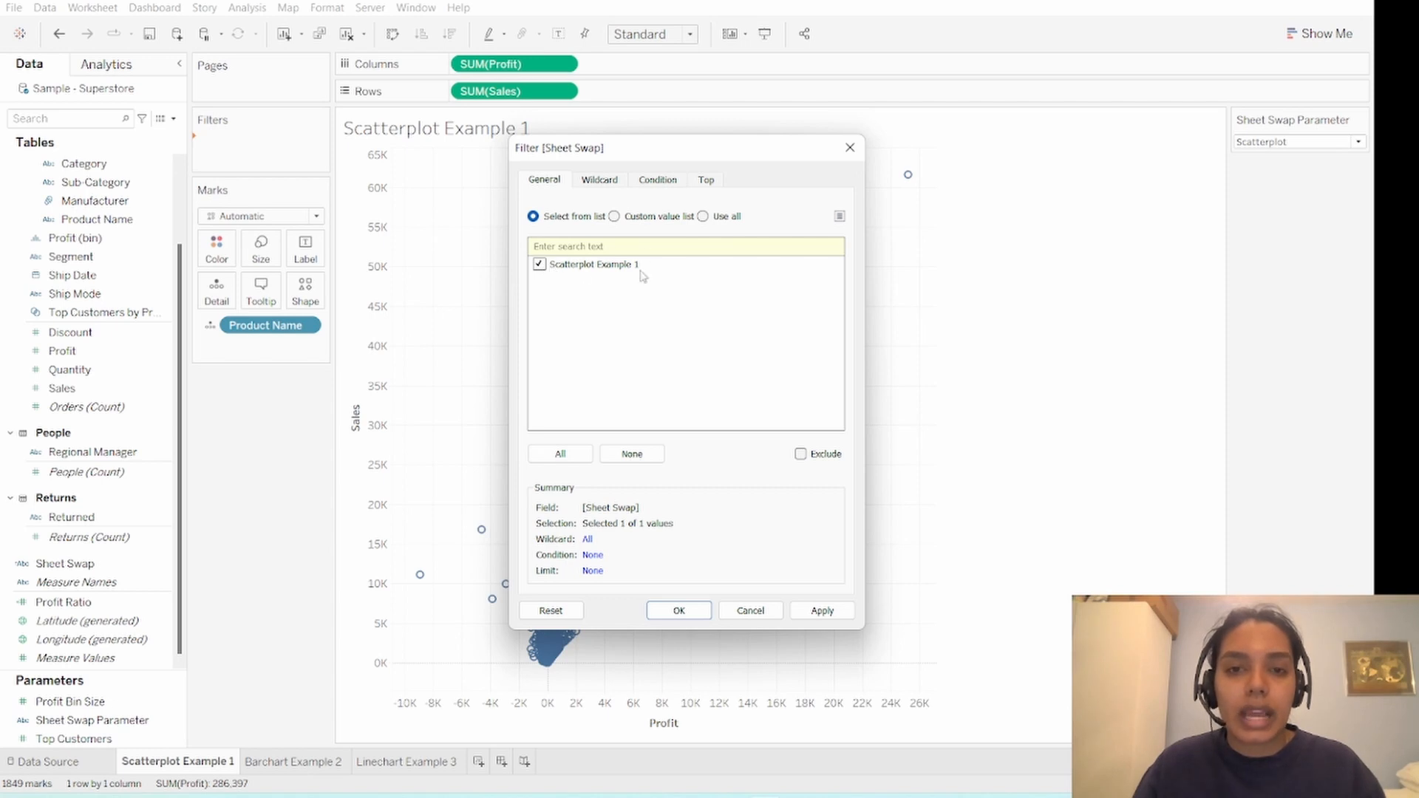
left_click(679, 611)
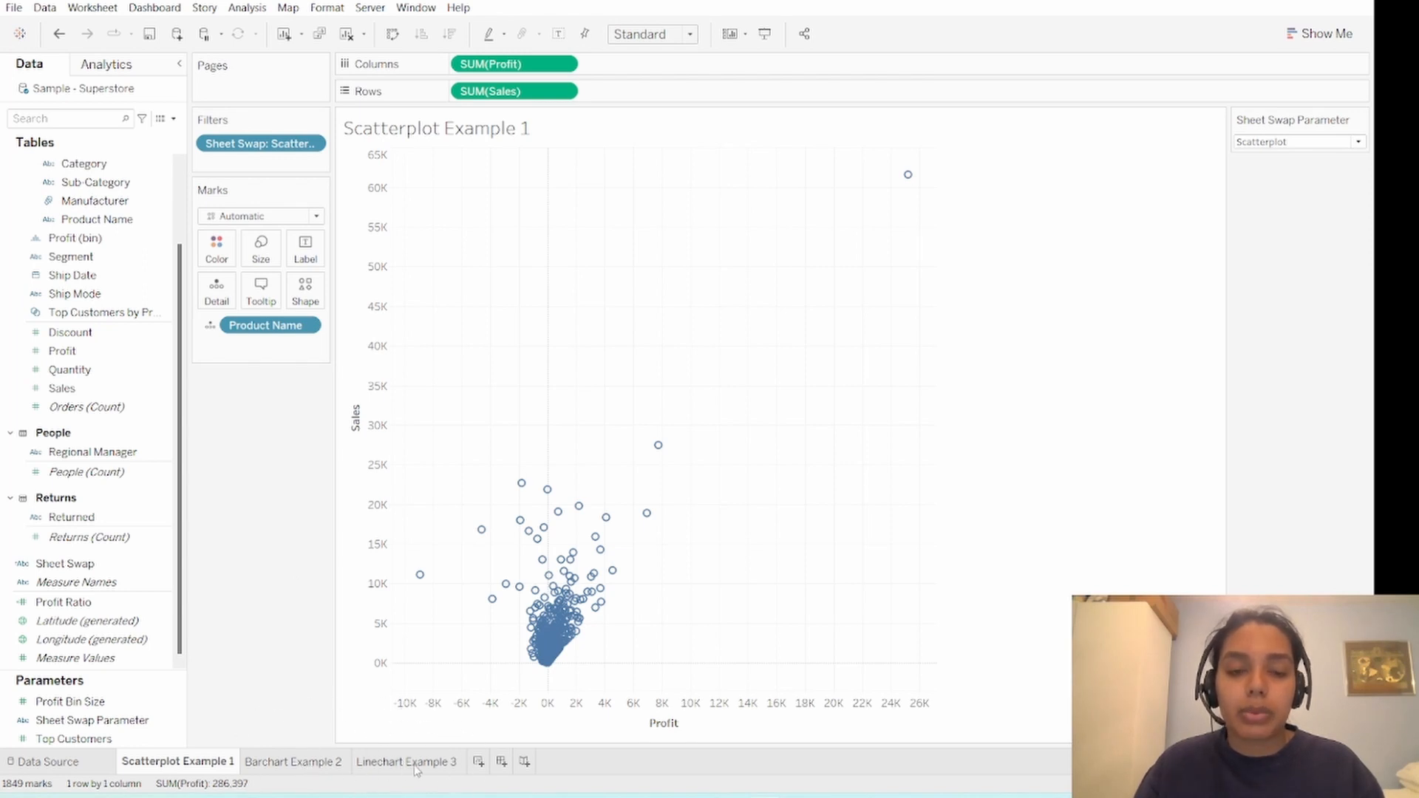
- Show the Sheet Swap Parameter control on the Barchart Example 2 worksheet and set it to Bar
left_click(293, 764)
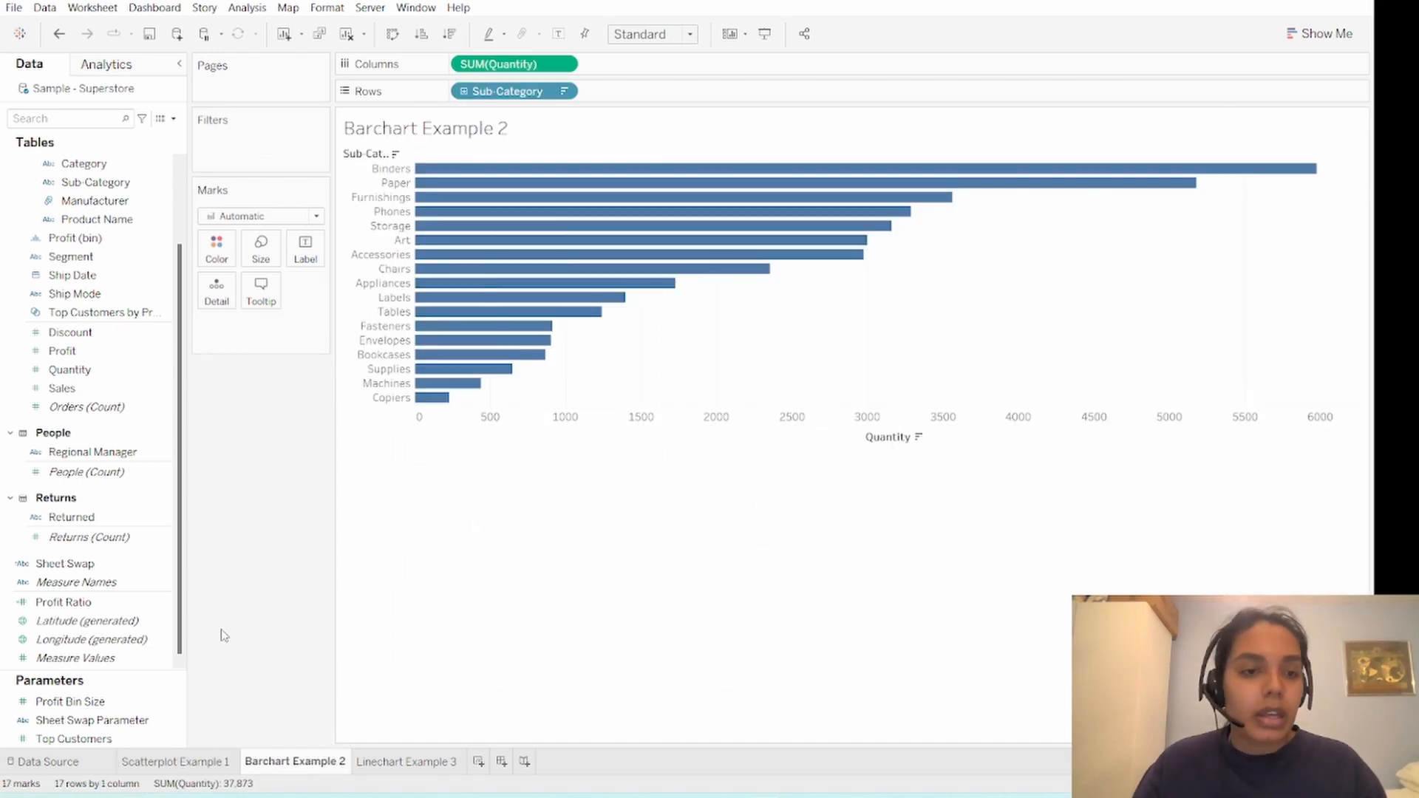
left_click(131, 722)
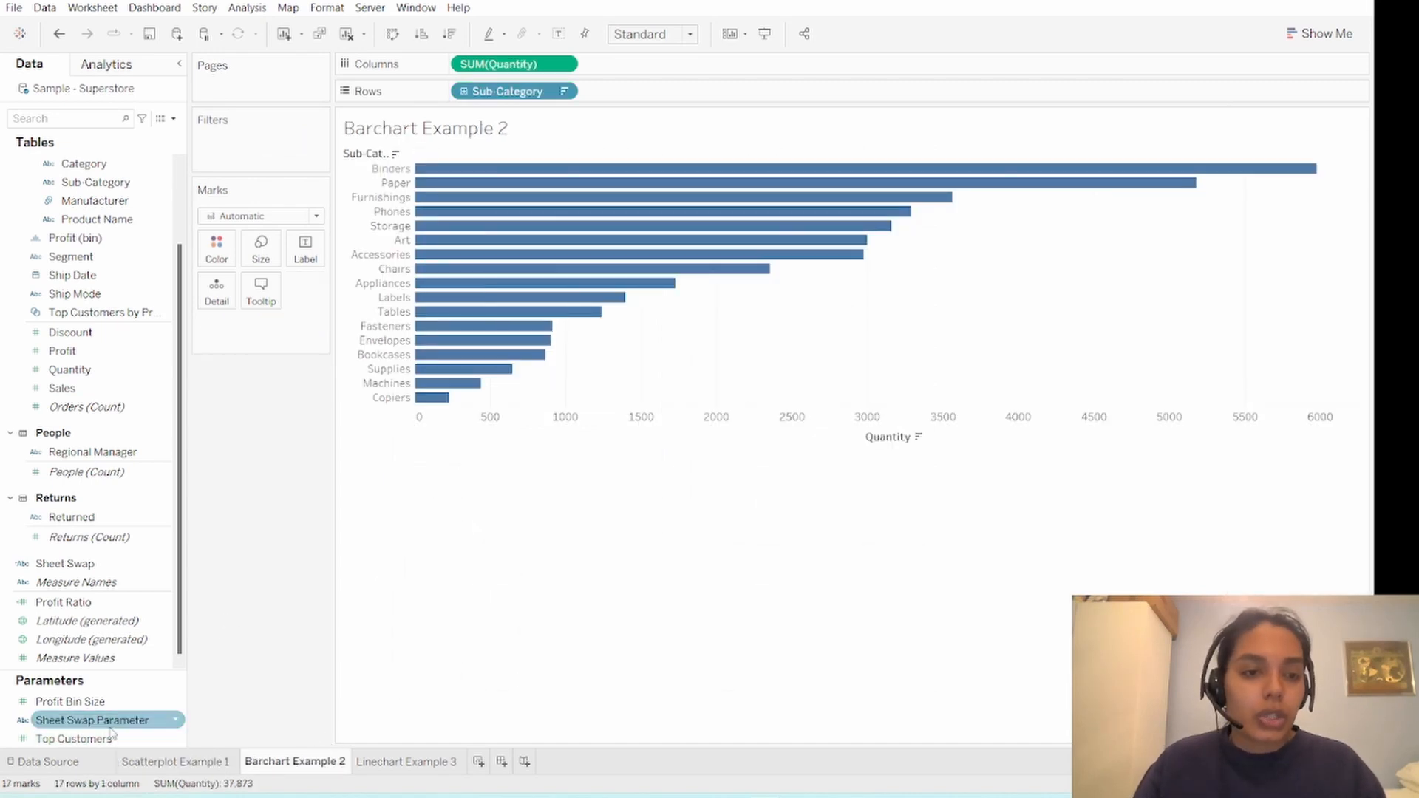
right_click(147, 722)
left_click(230, 471)
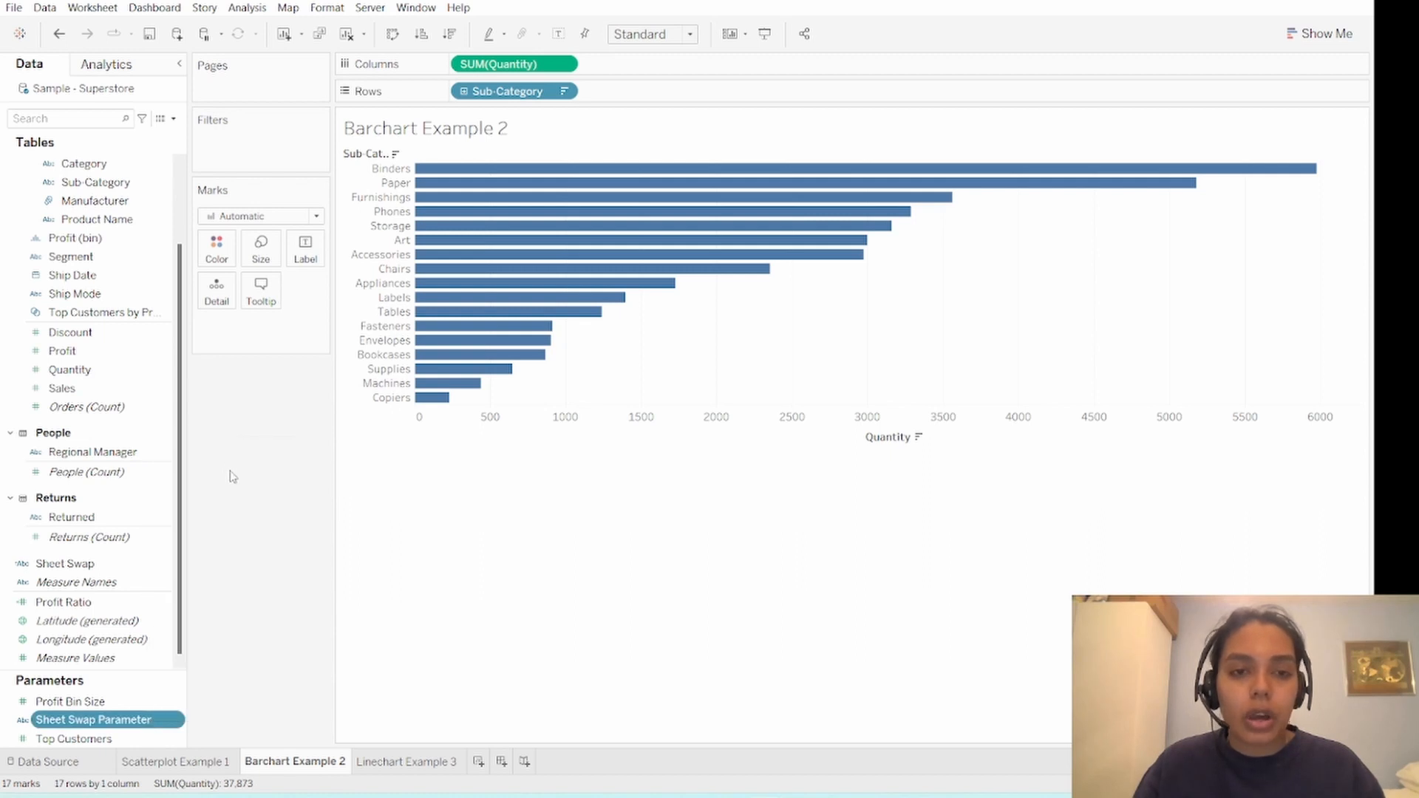
left_click(1359, 142)
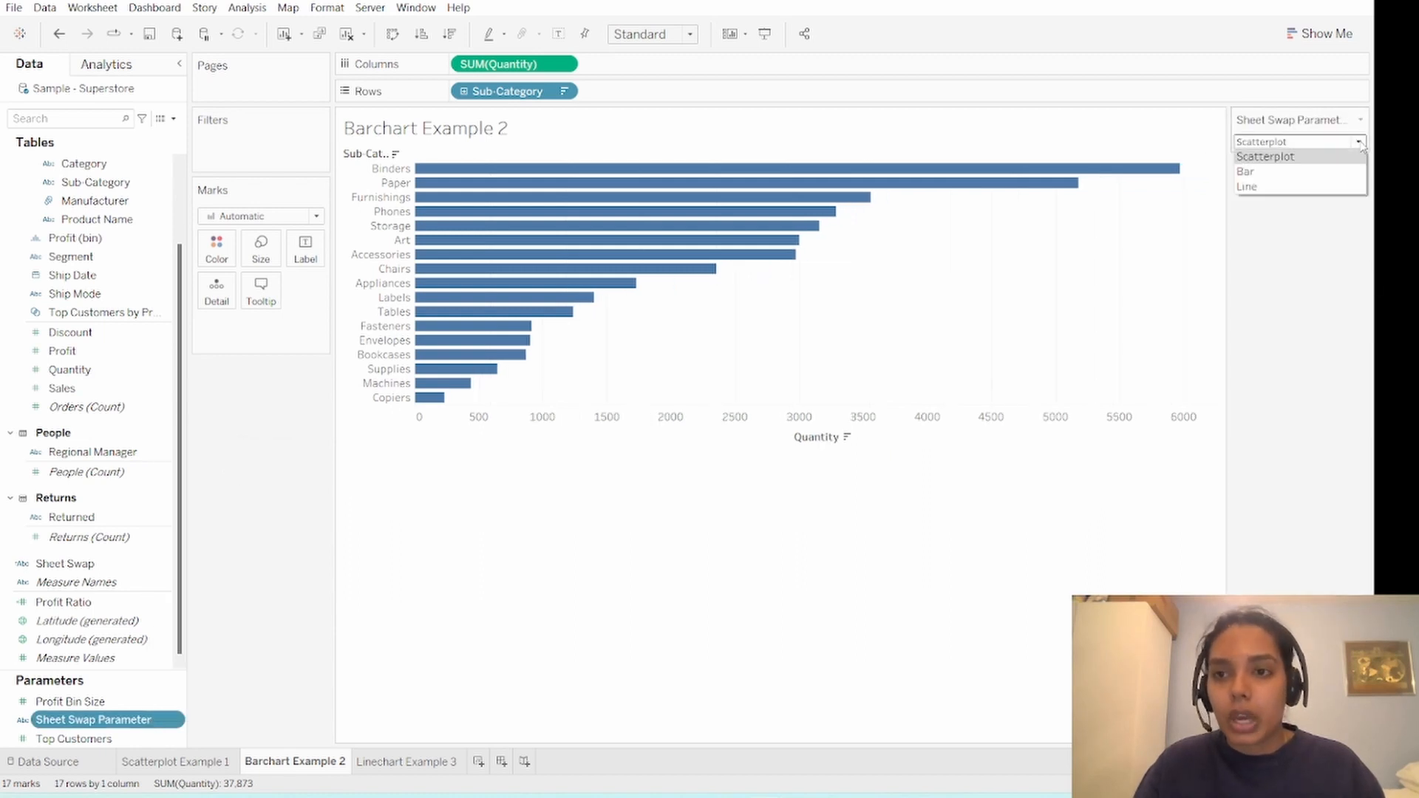
left_click(1336, 172)
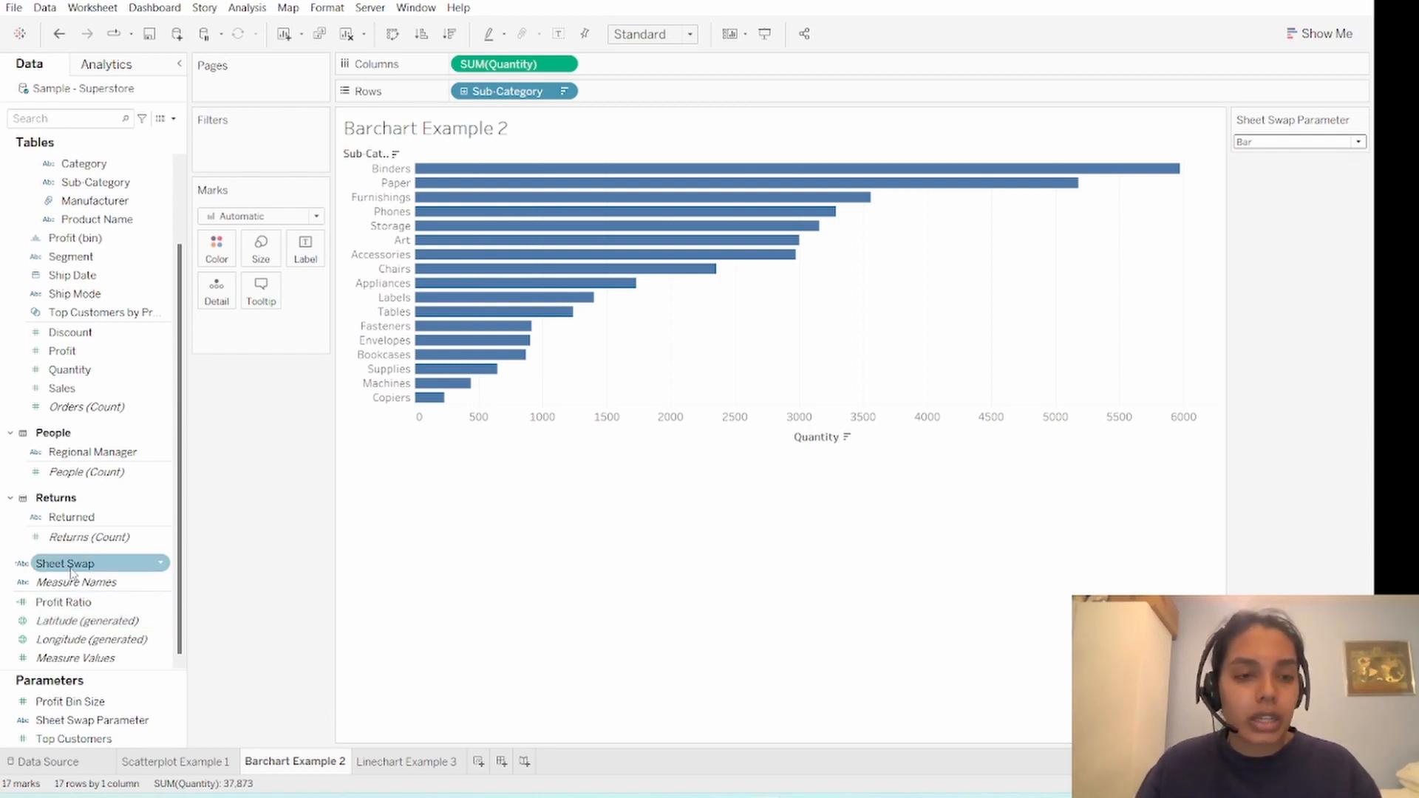
- Filter the bar chart worksheet by the Sheet Swap field with the value Barchart Example 2
left_click_drag(59, 572, 253, 156)
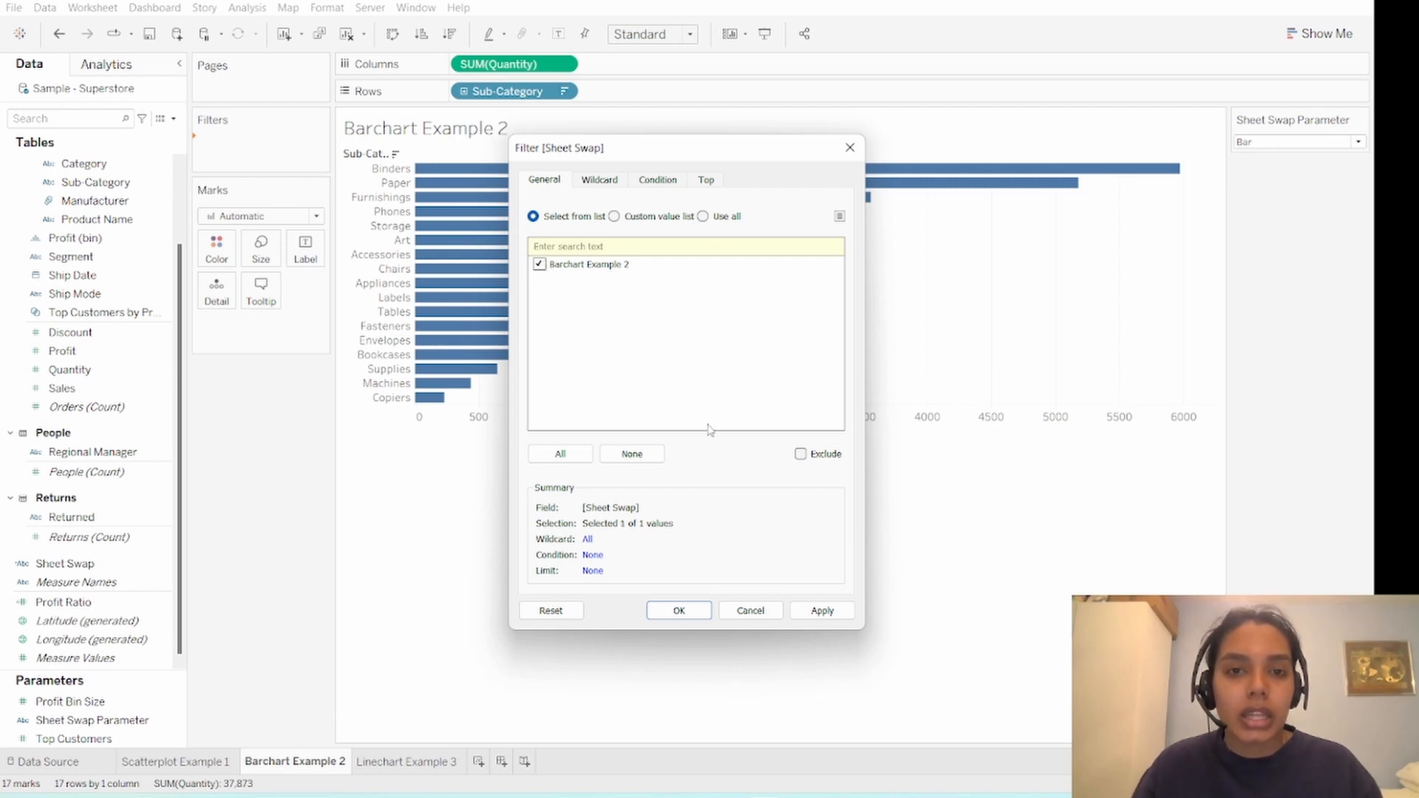
left_click(678, 611)
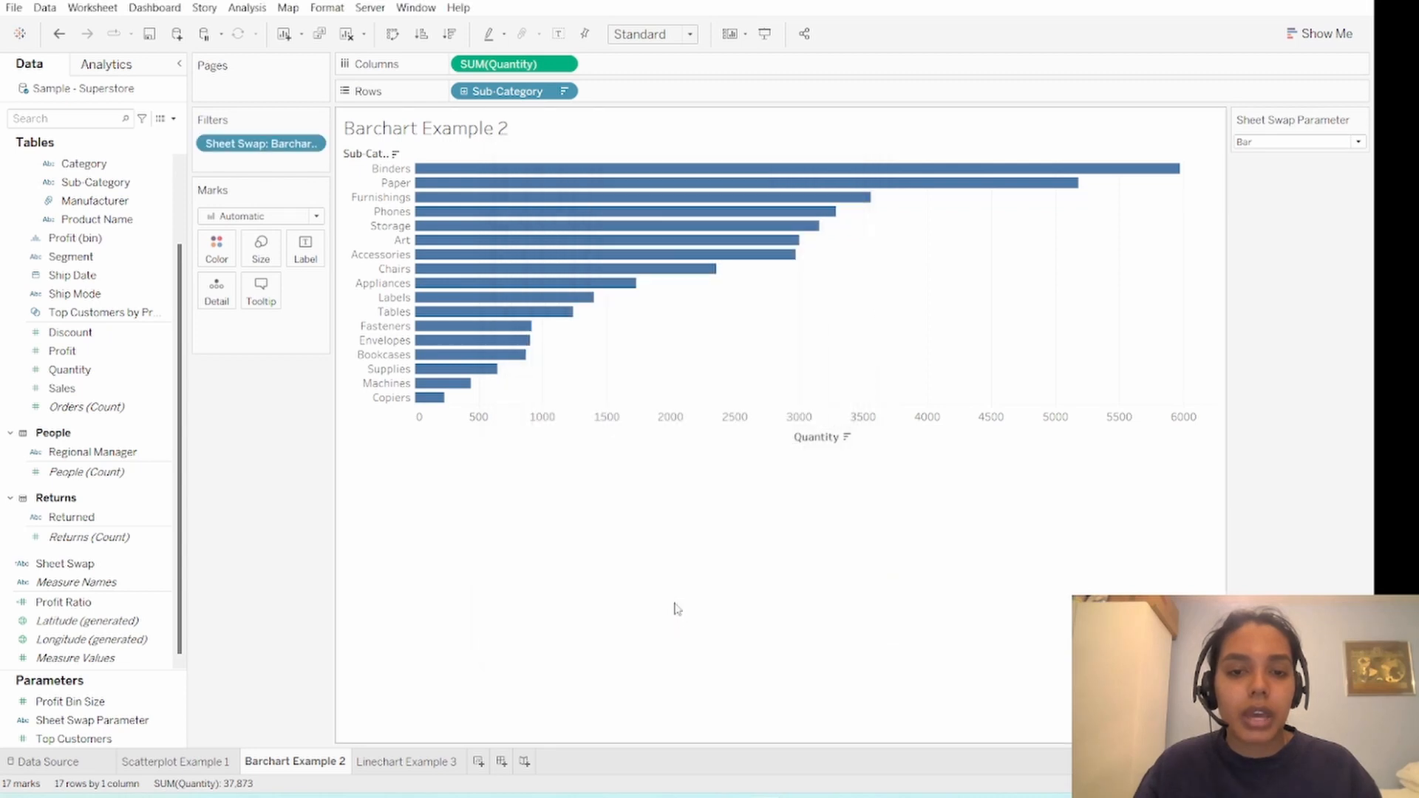
- Show the Sheet Swap Parameter control on the Linechart Example 3 worksheet and set it to Line
left_click(425, 763)
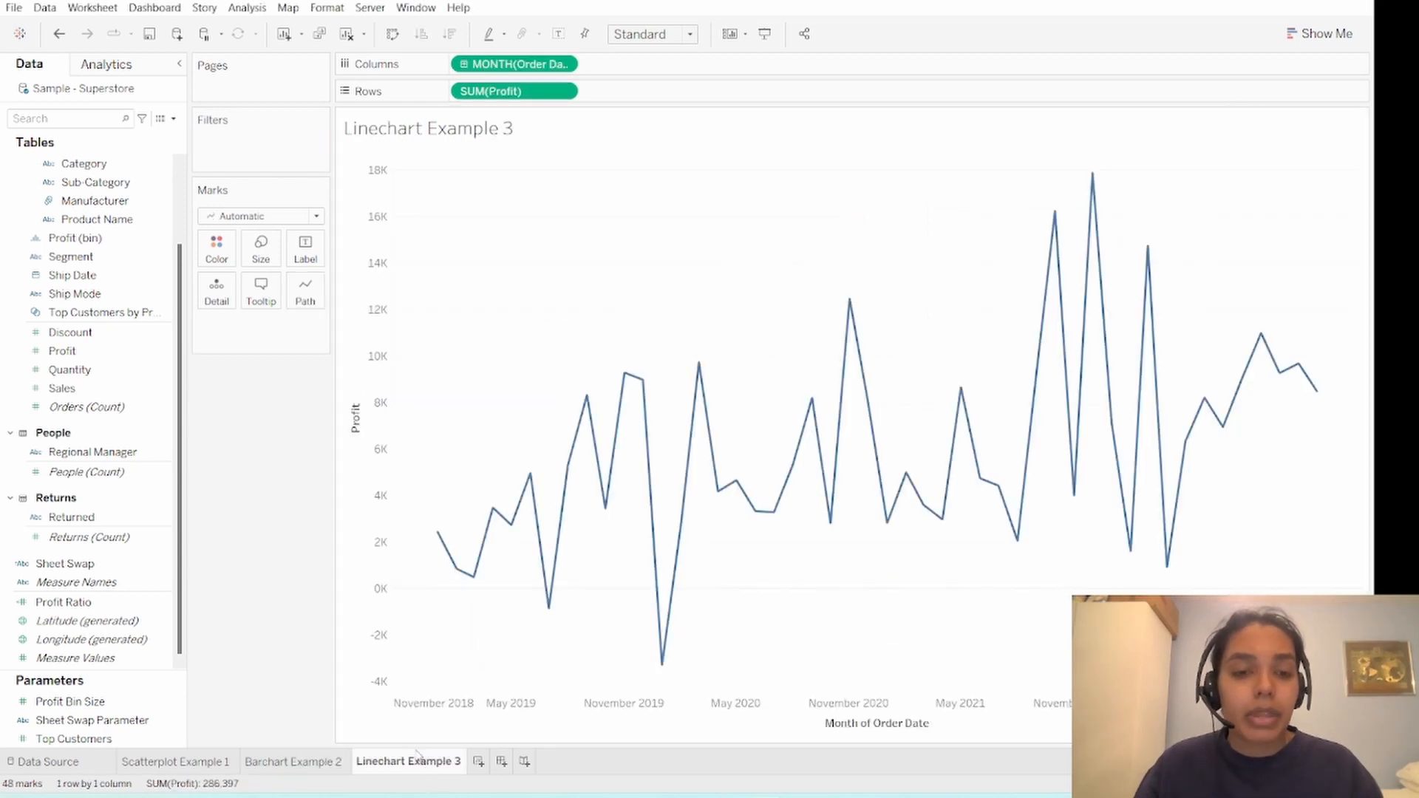
right_click(150, 722)
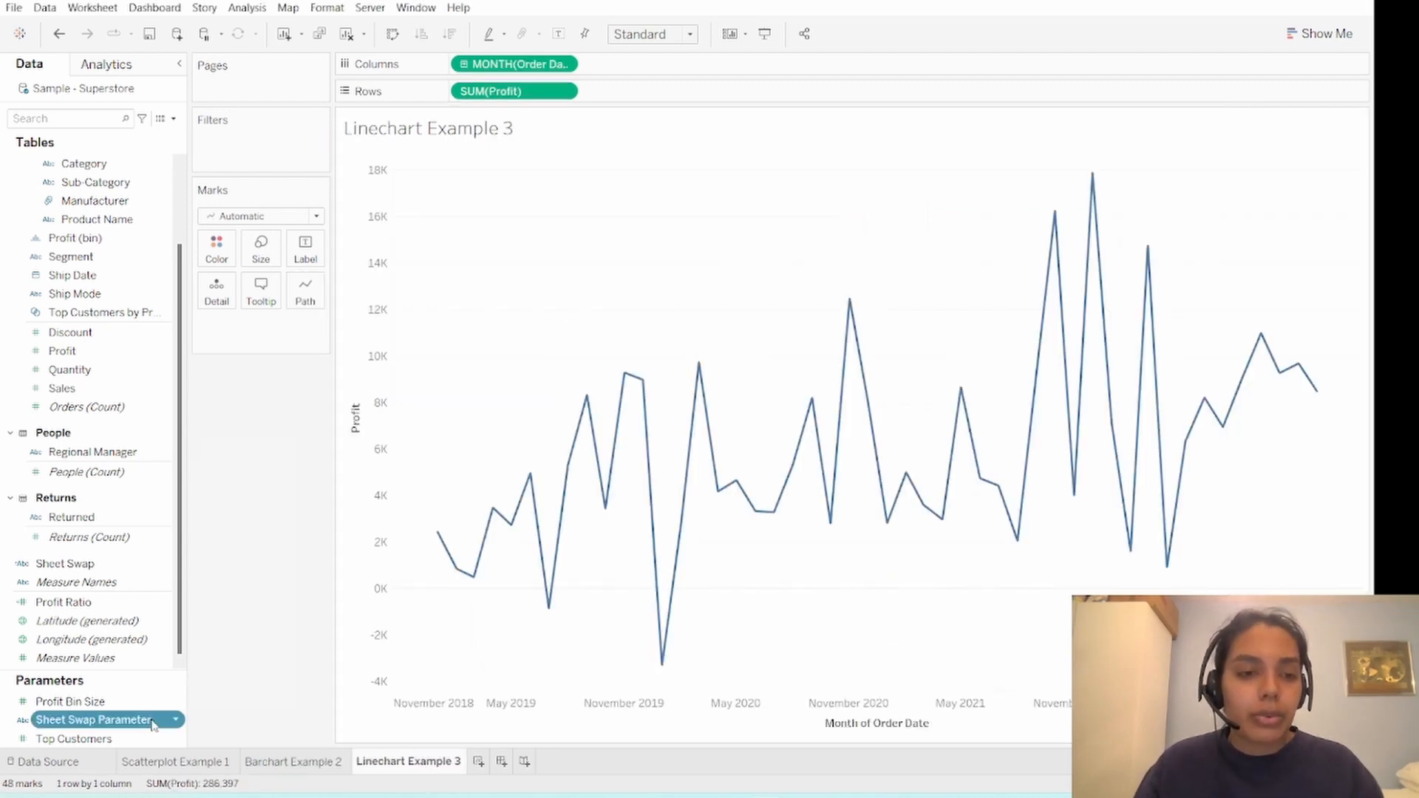
left_click(203, 464)
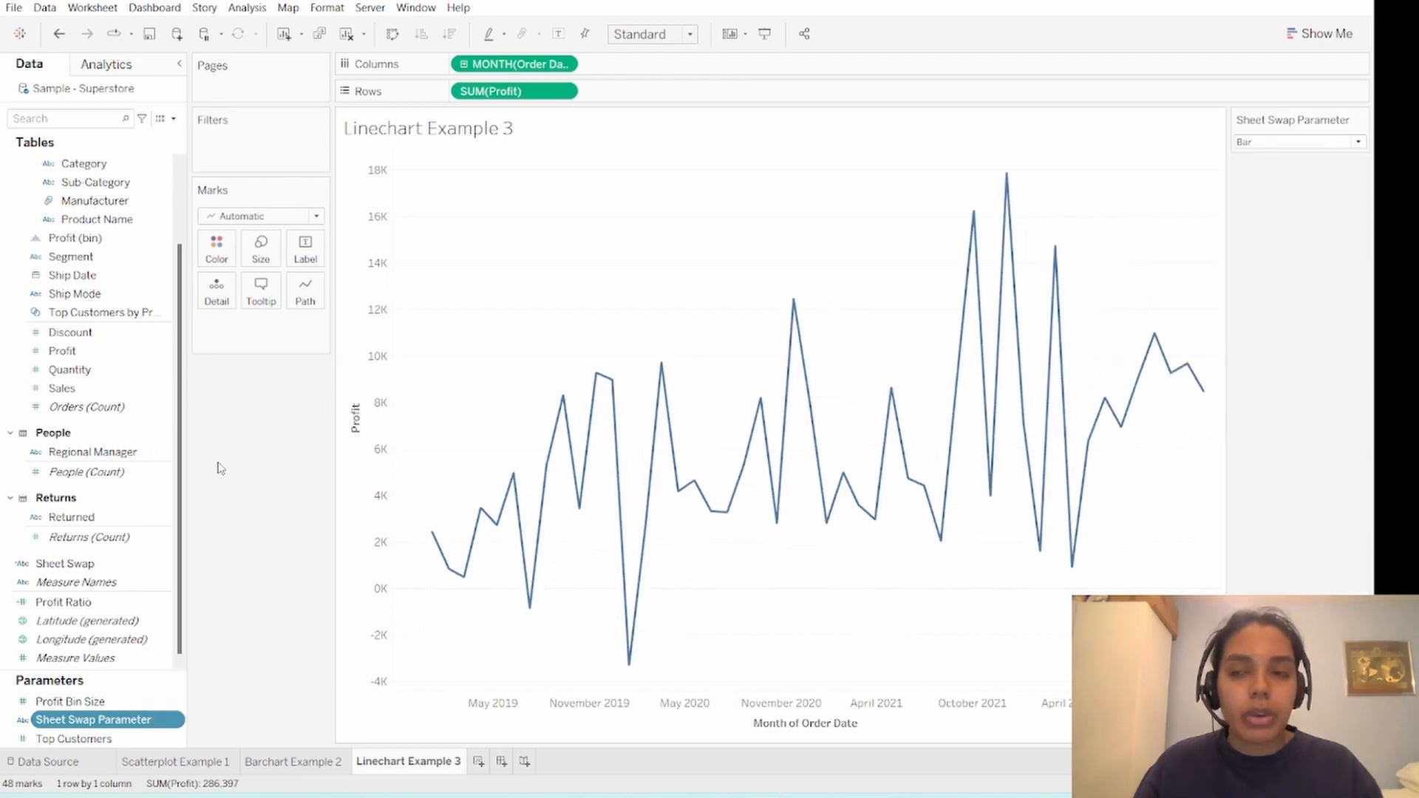
left_click(1358, 141)
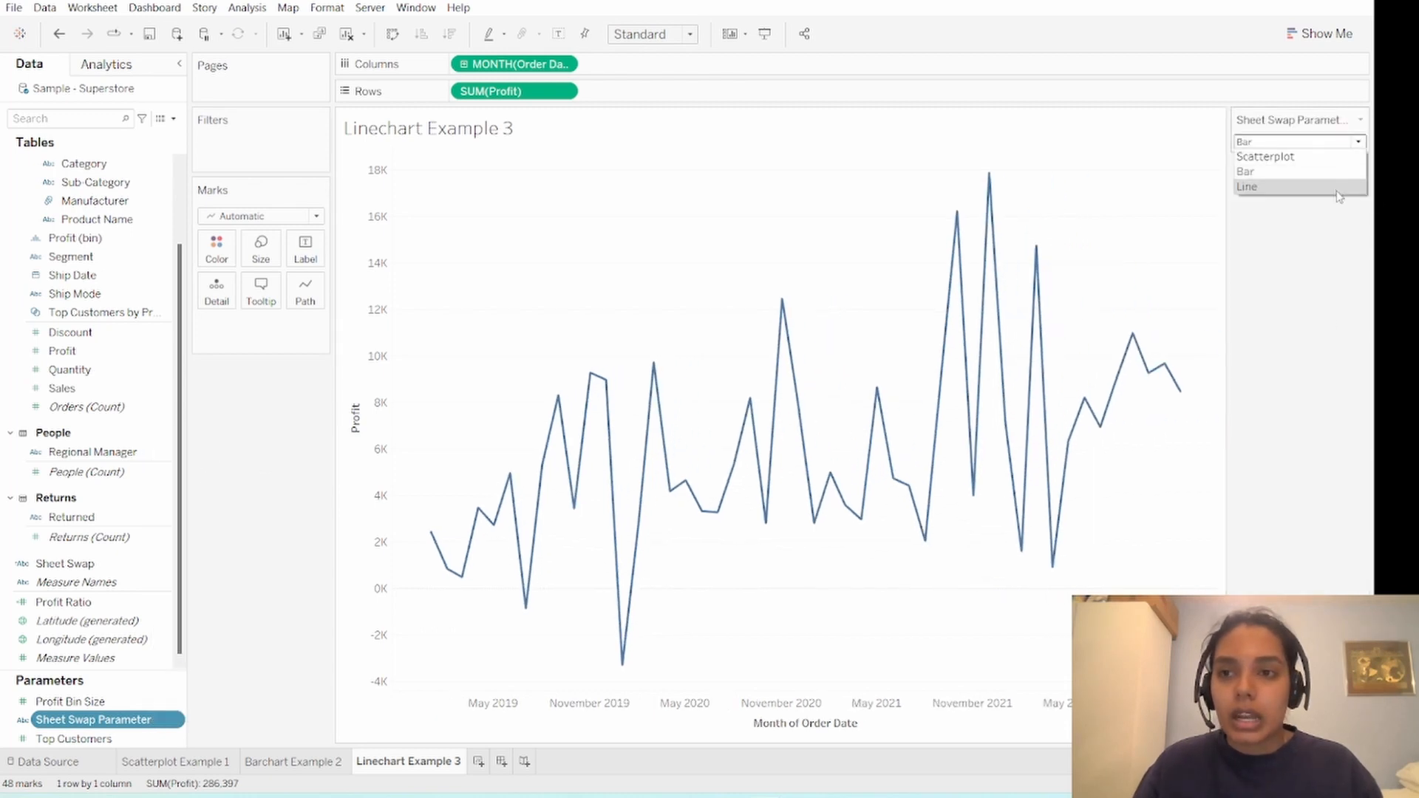
left_click(1340, 187)
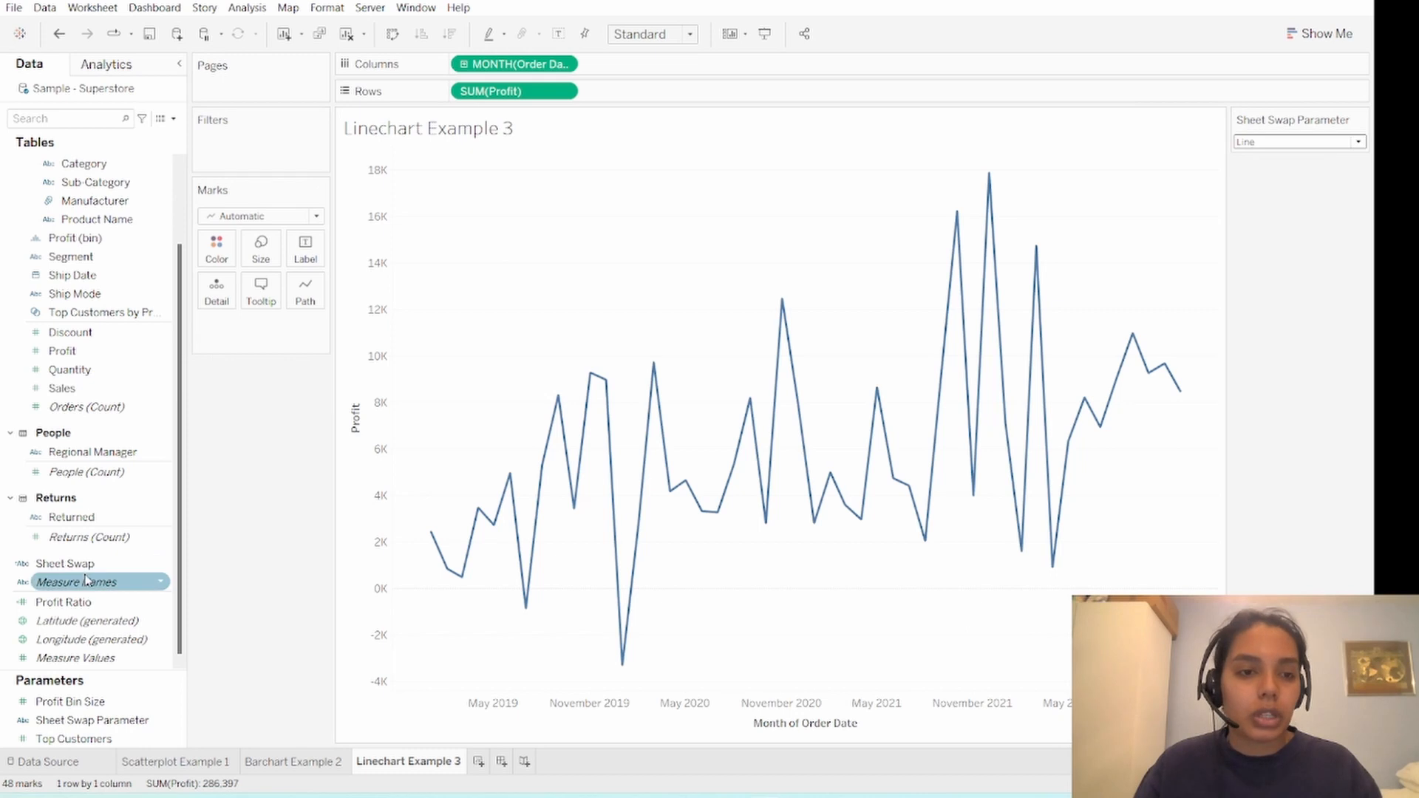
- Filter the line chart worksheet by the Sheet Swap field with the value Linechart Example 3
left_click_drag(70, 563, 278, 169)
left_click(540, 264)
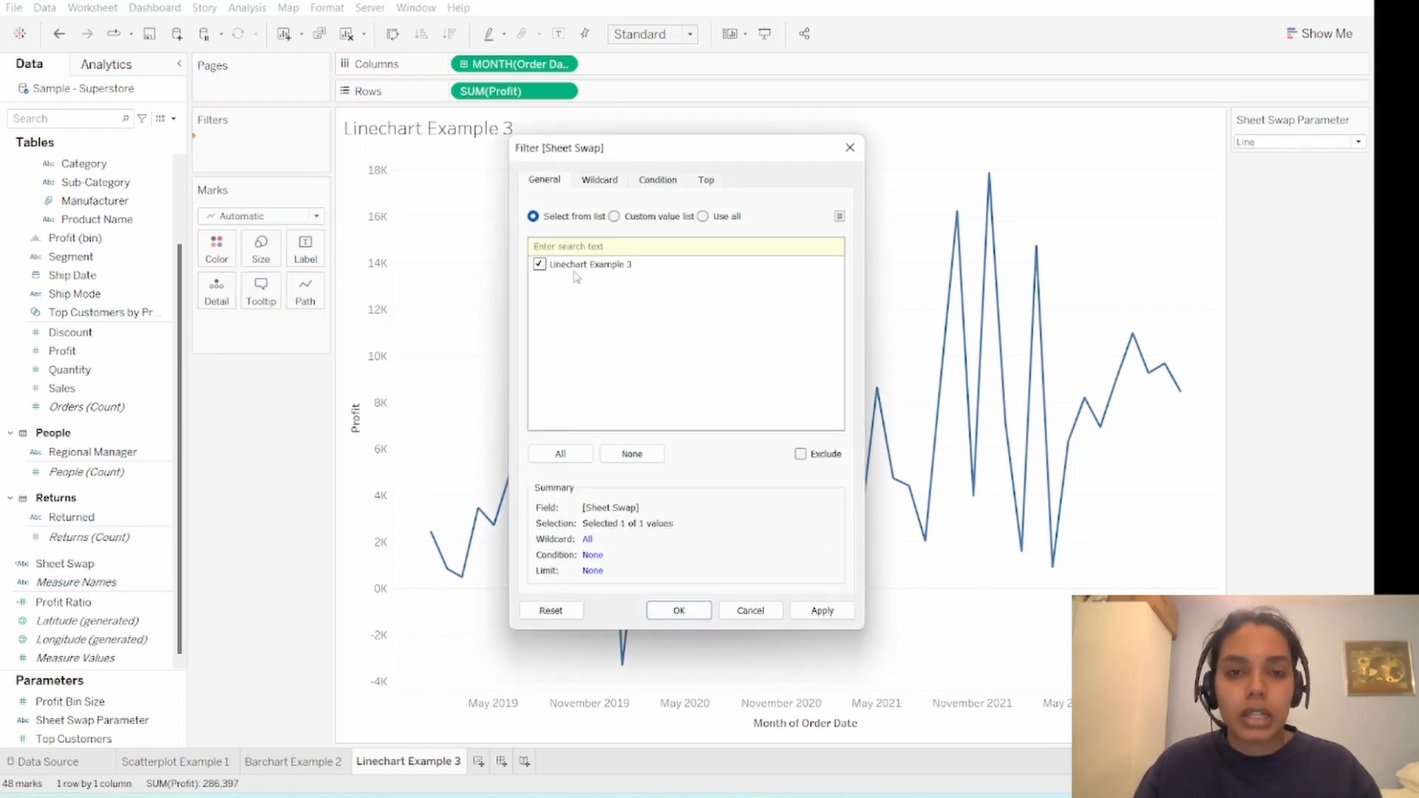
left_click(688, 609)
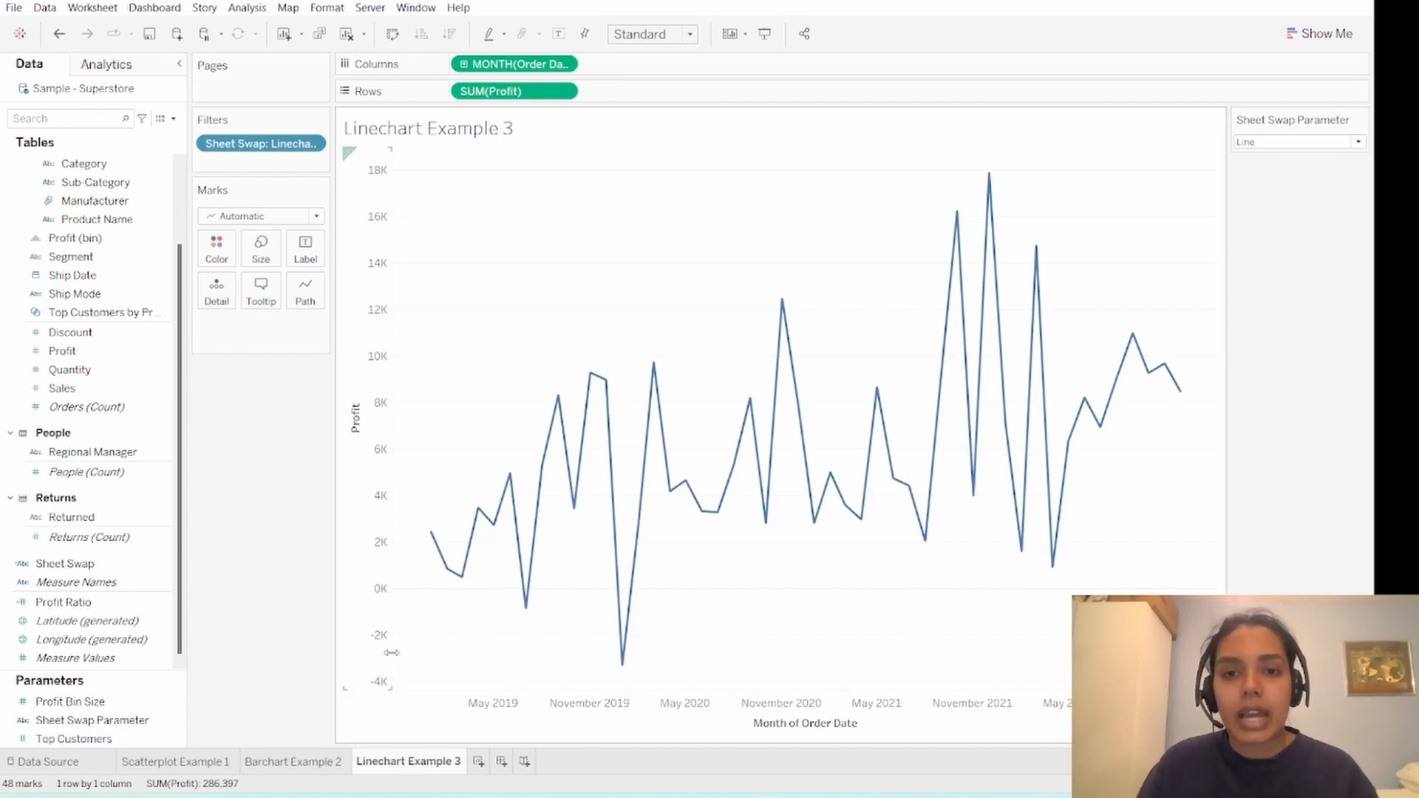
- Check the bar chart and scatter plot worksheets, and set the Sheet Swap Parameter to Scatterplot
left_click(314, 768)
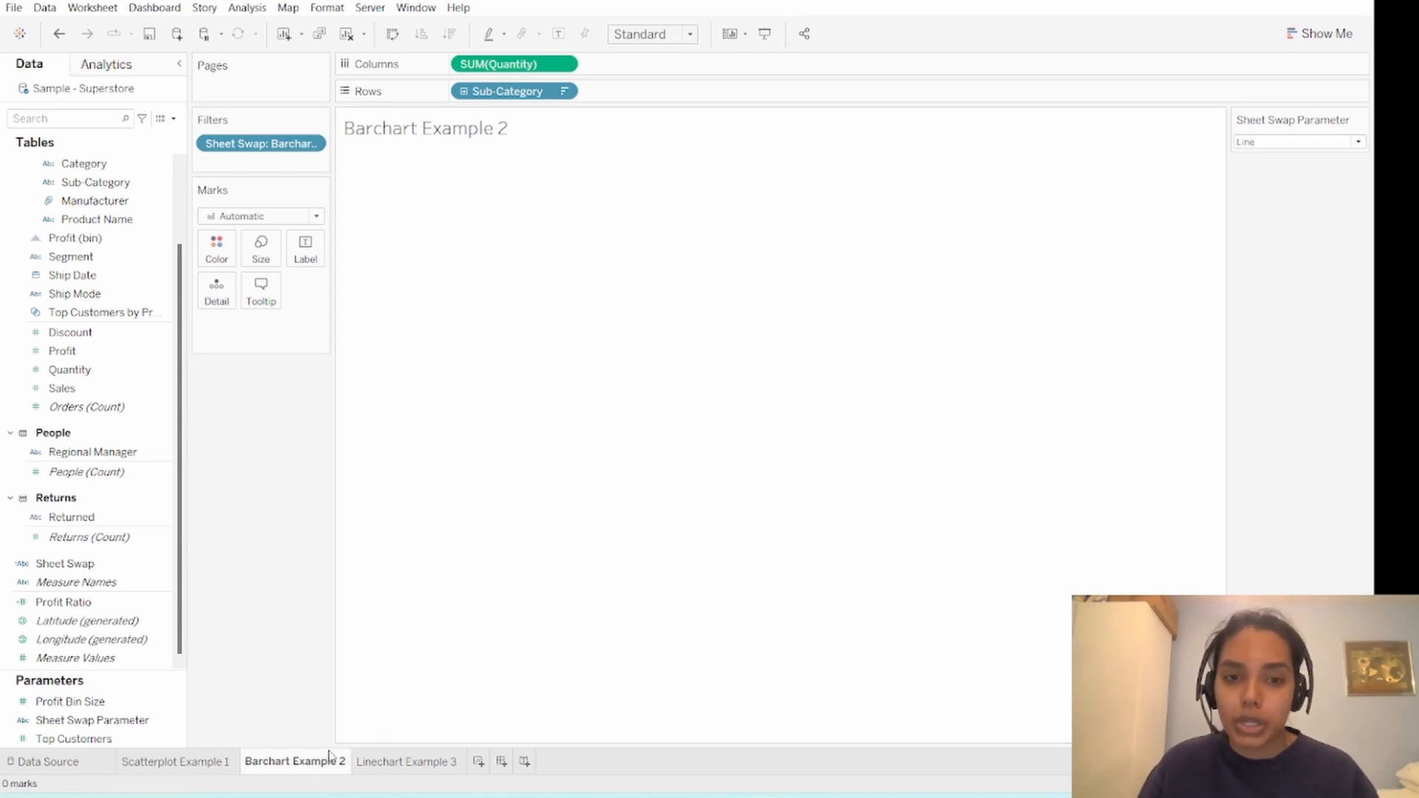
left_click(142, 769)
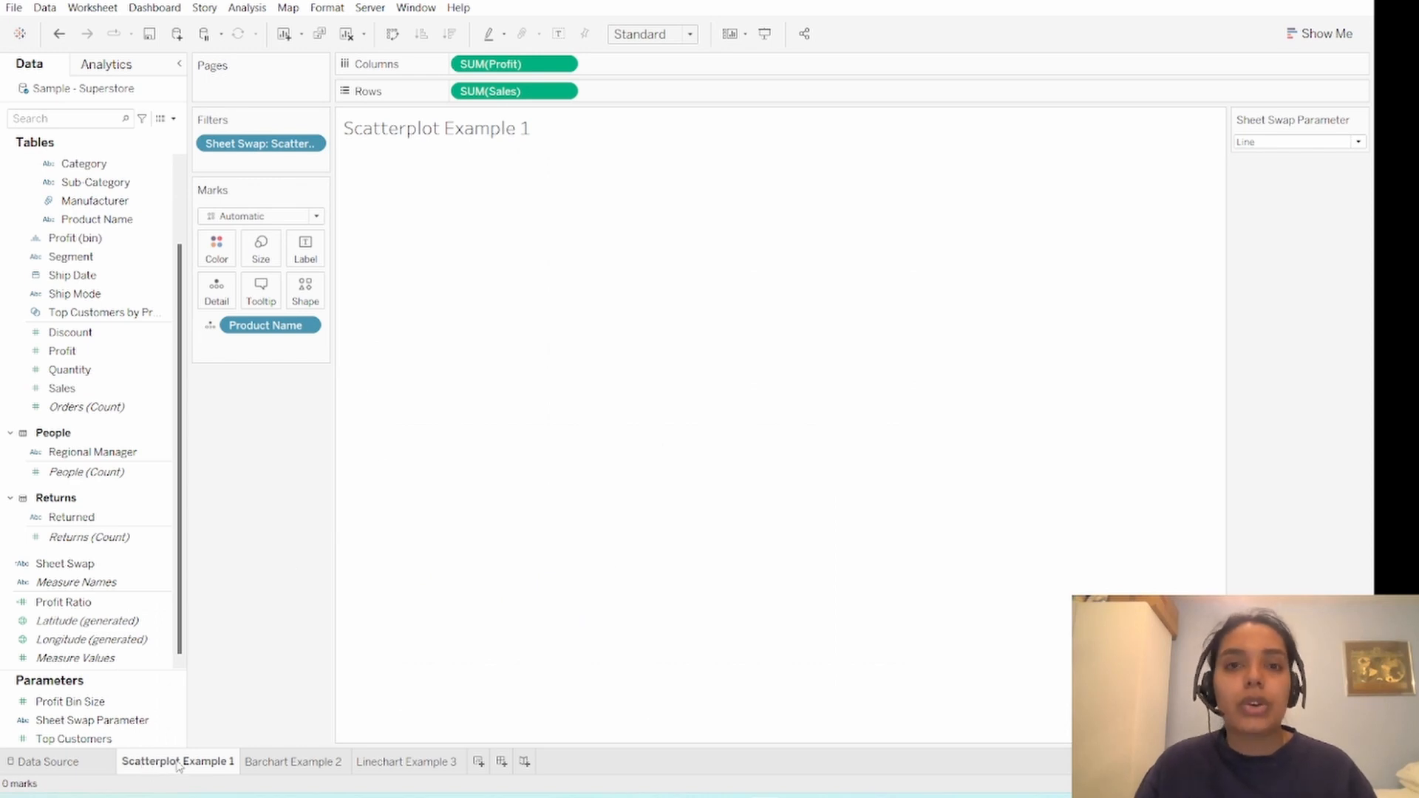
mouse_move(169, 770)
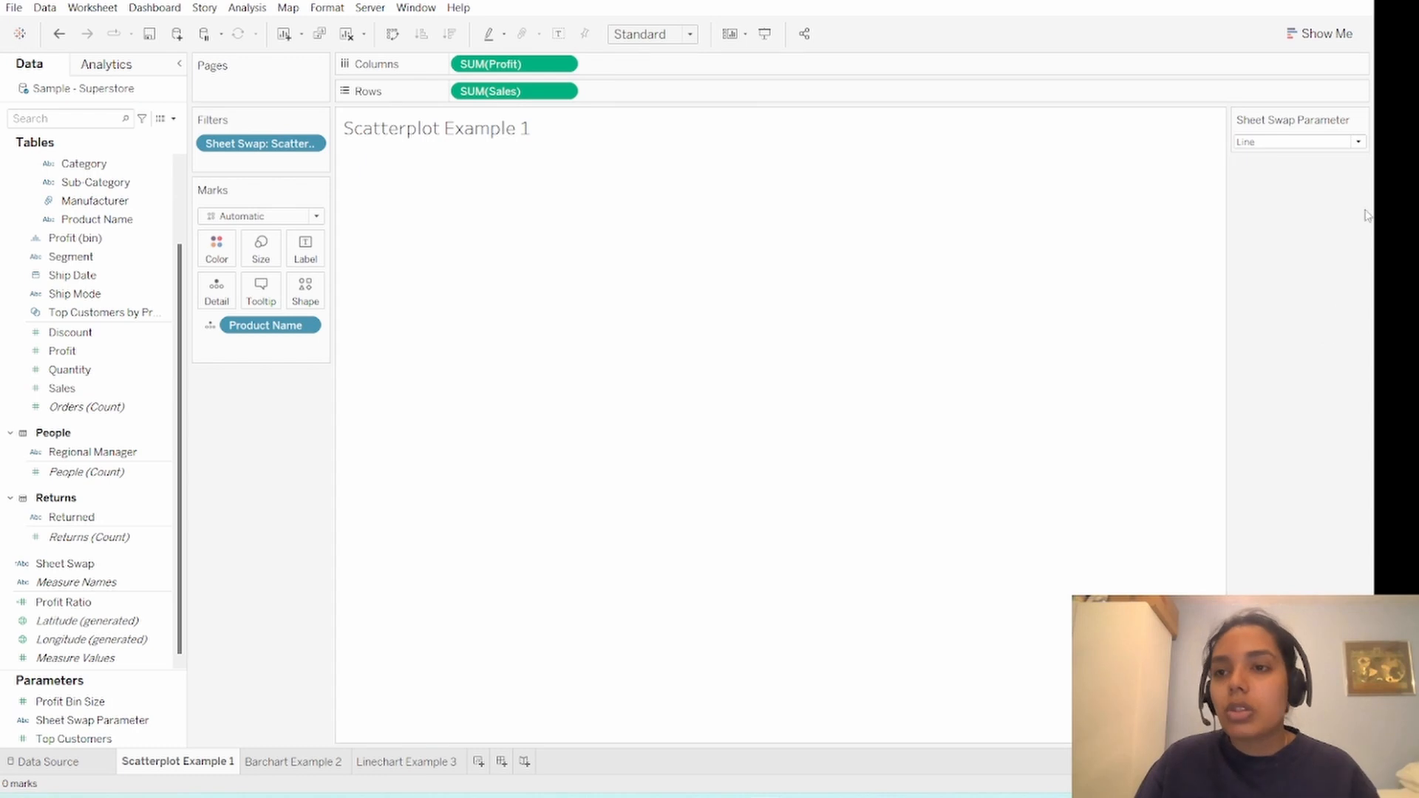
left_click(1359, 142)
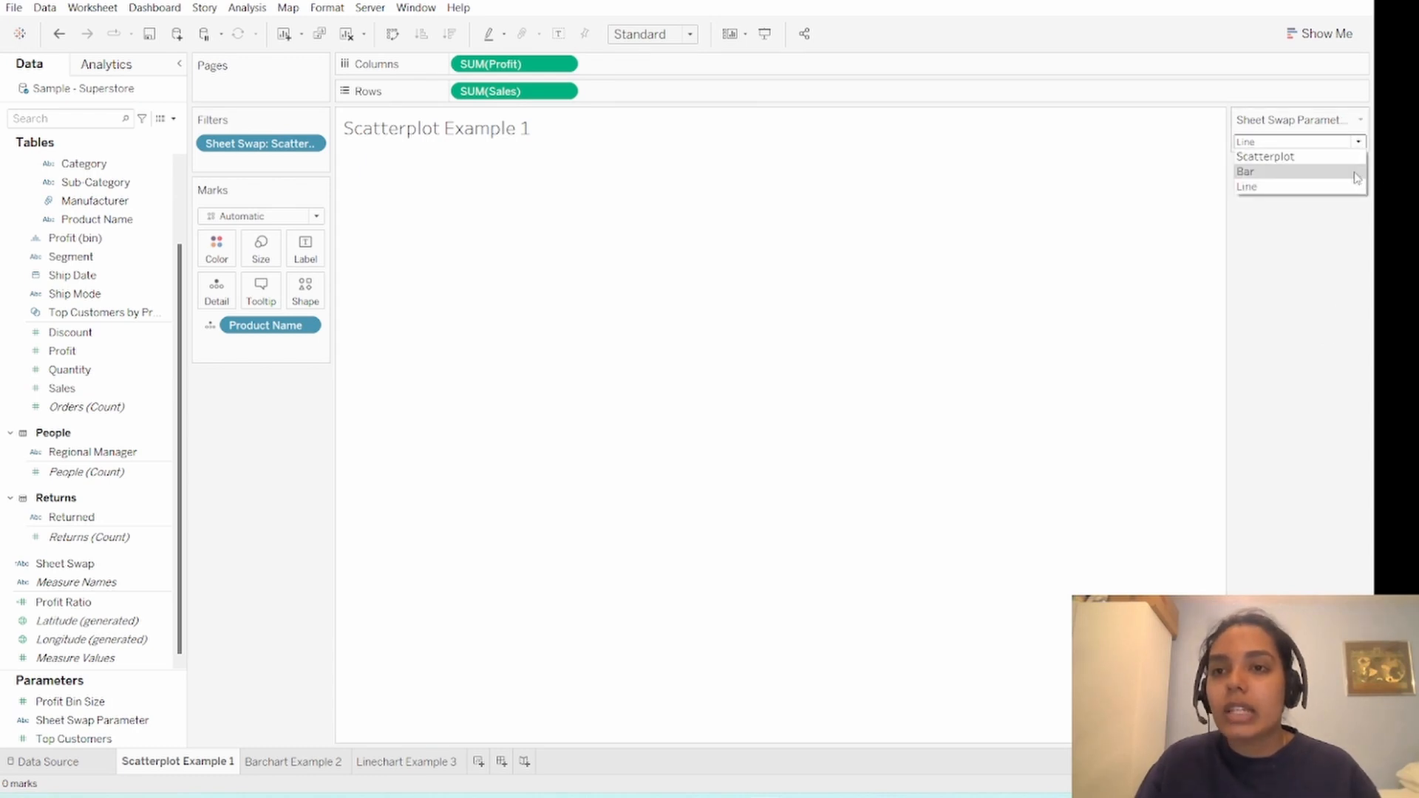
left_click(1296, 159)
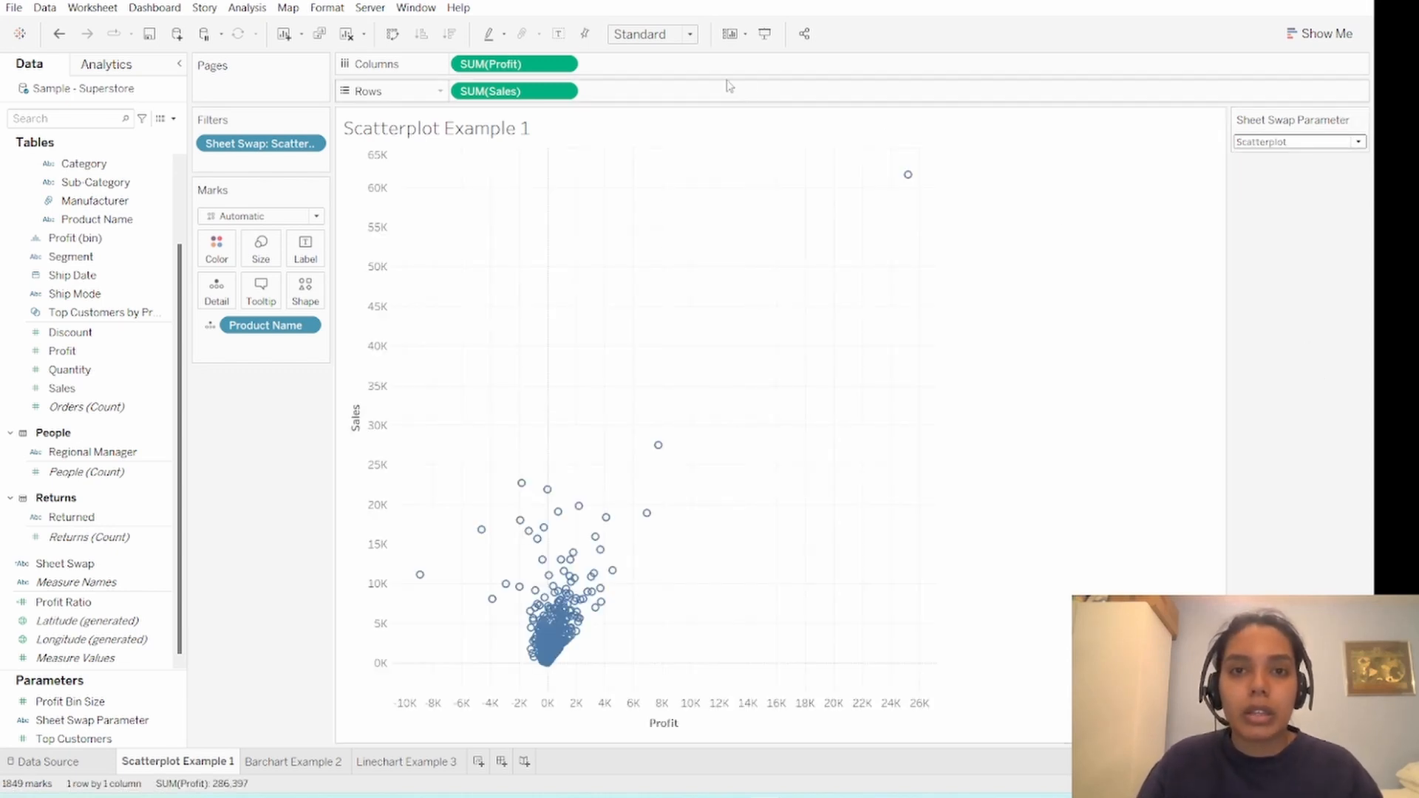
- Set the fit of the scatter plot and bar chart worksheets to Entire View
left_click(690, 35)
left_click(689, 96)
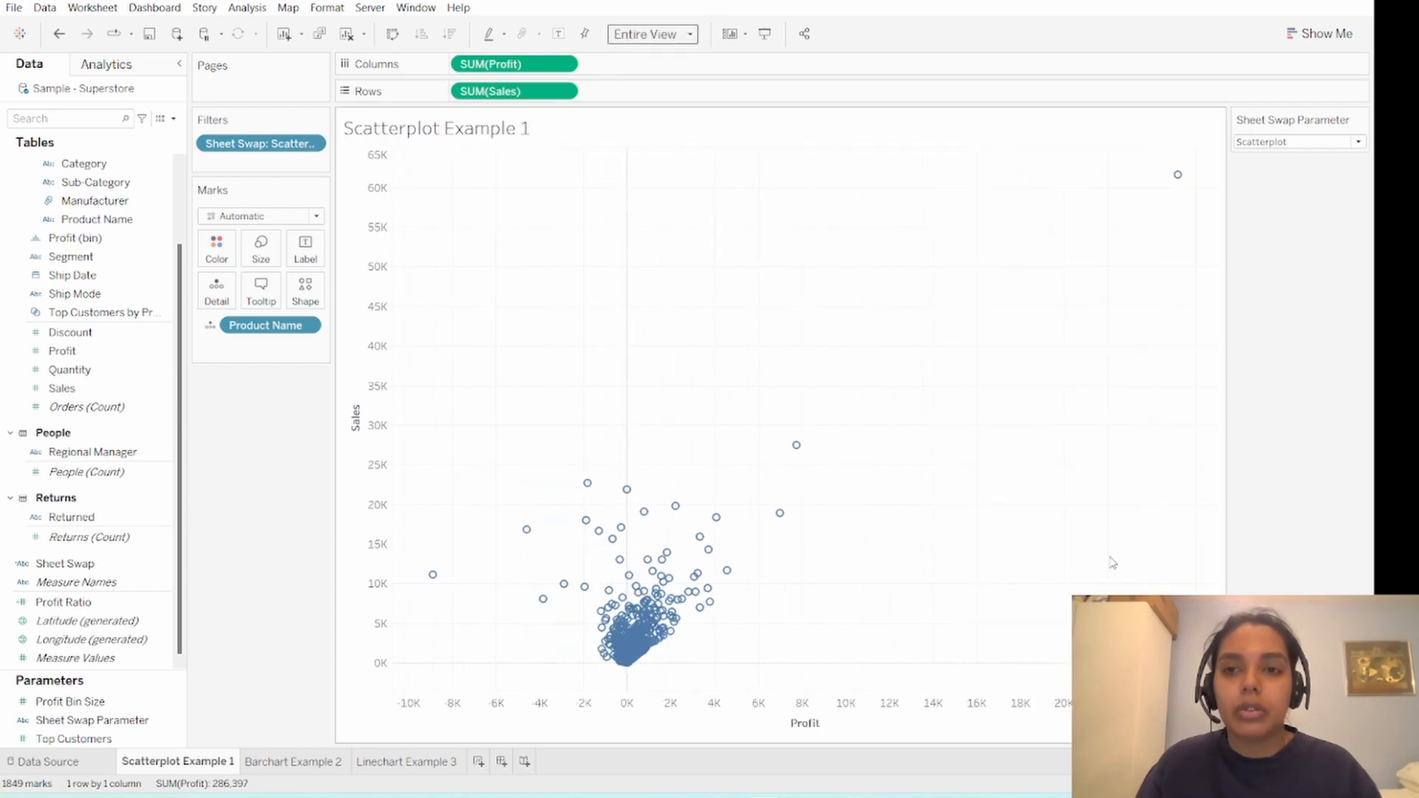
left_click(293, 762)
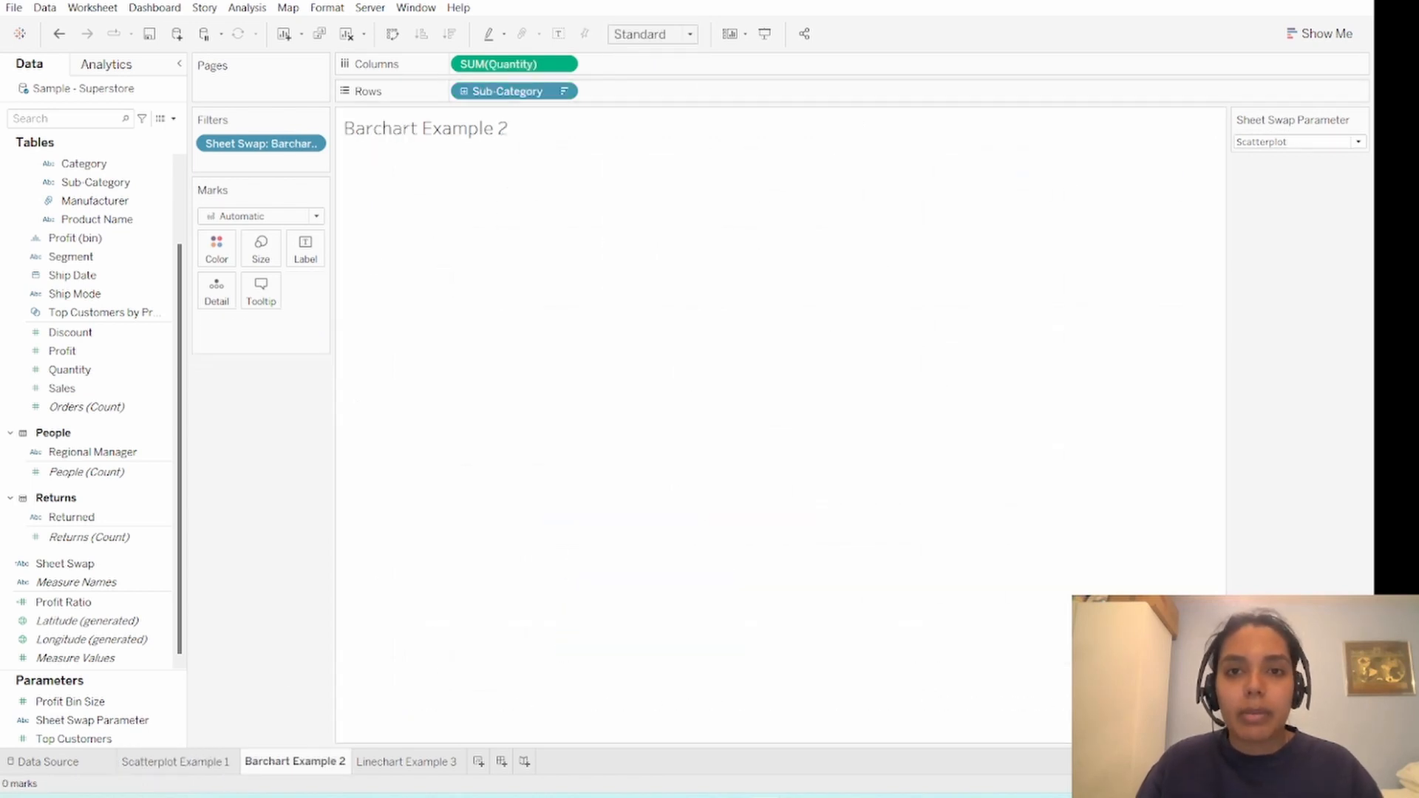
left_click(690, 34)
left_click(665, 98)
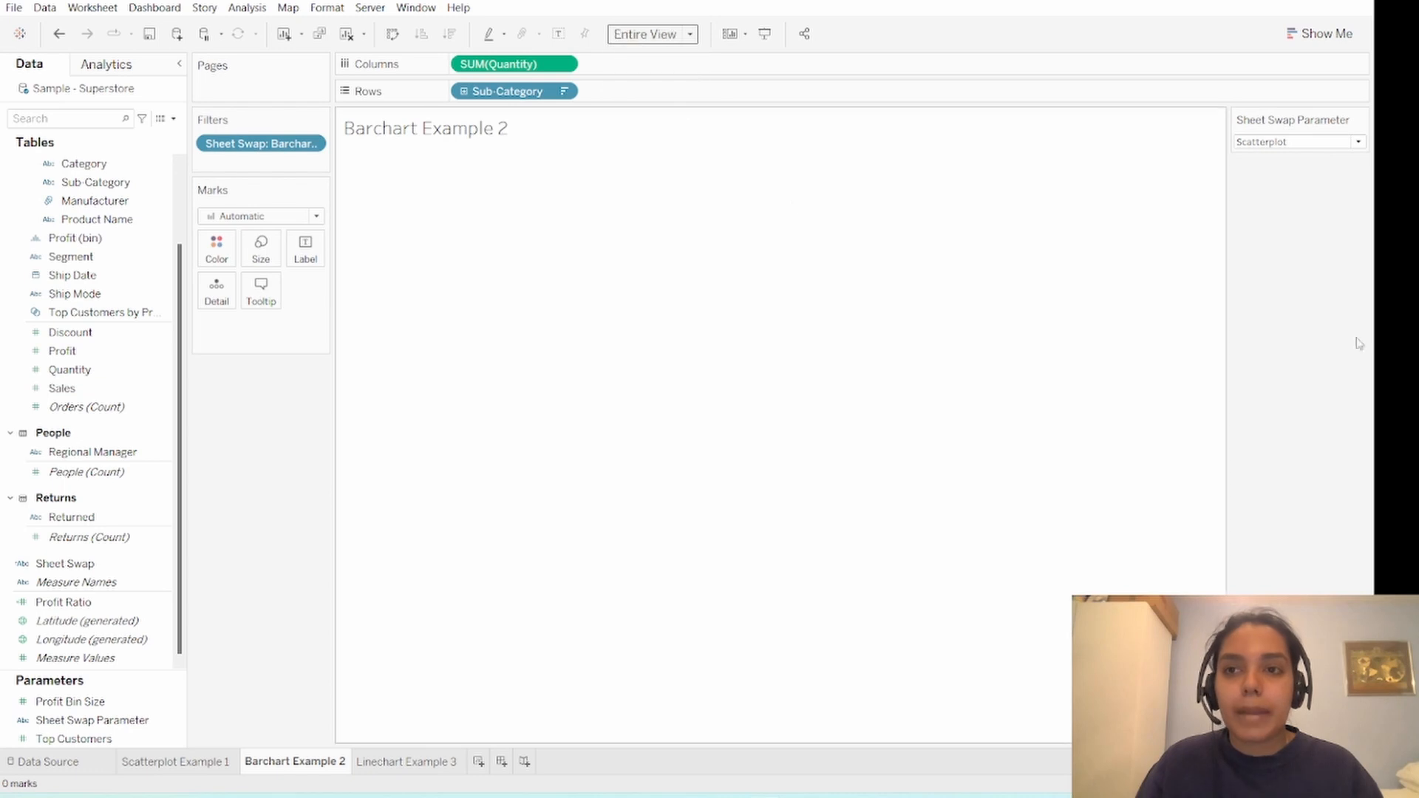
left_click(1266, 145)
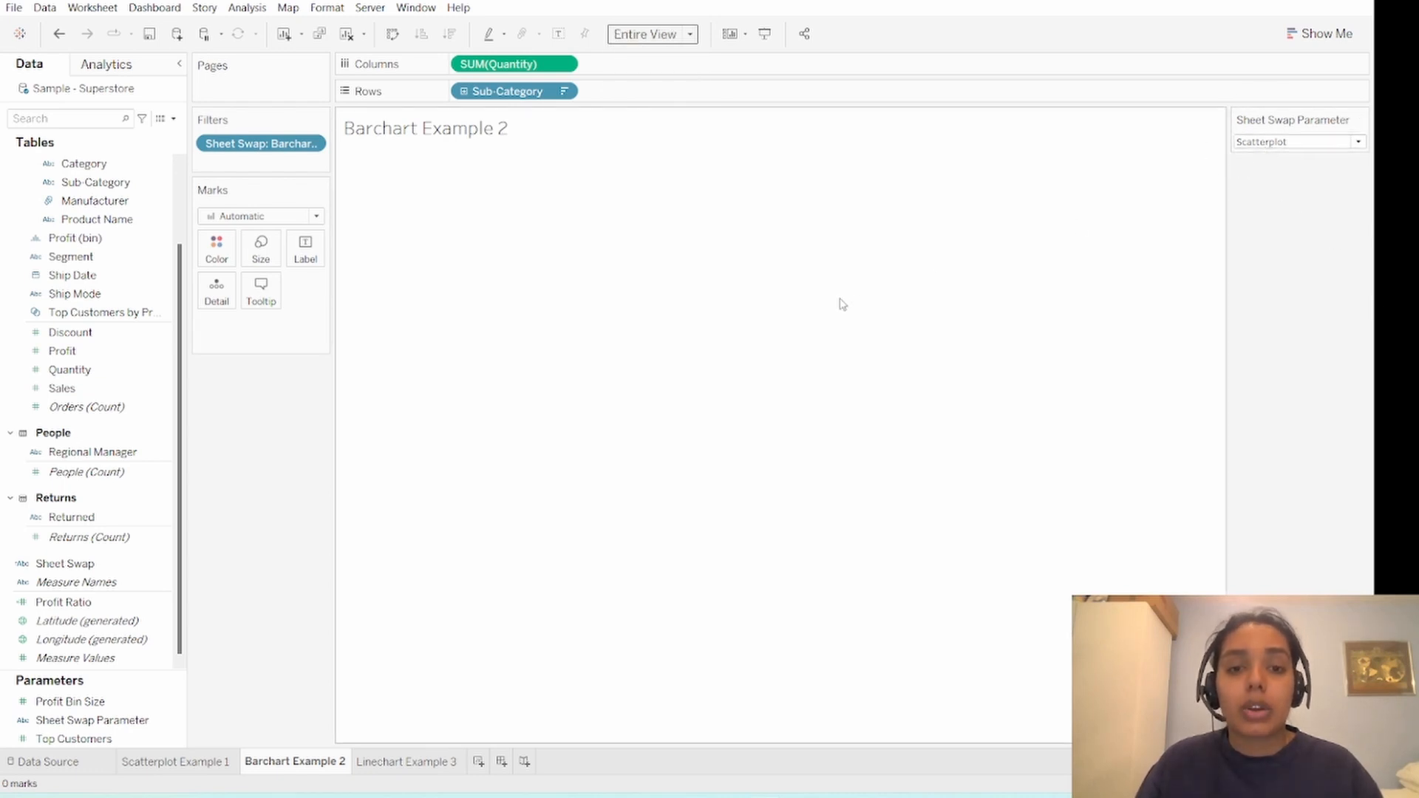
- Set the fit of the Linechart Example 3 worksheet to Entire View
left_click(418, 762)
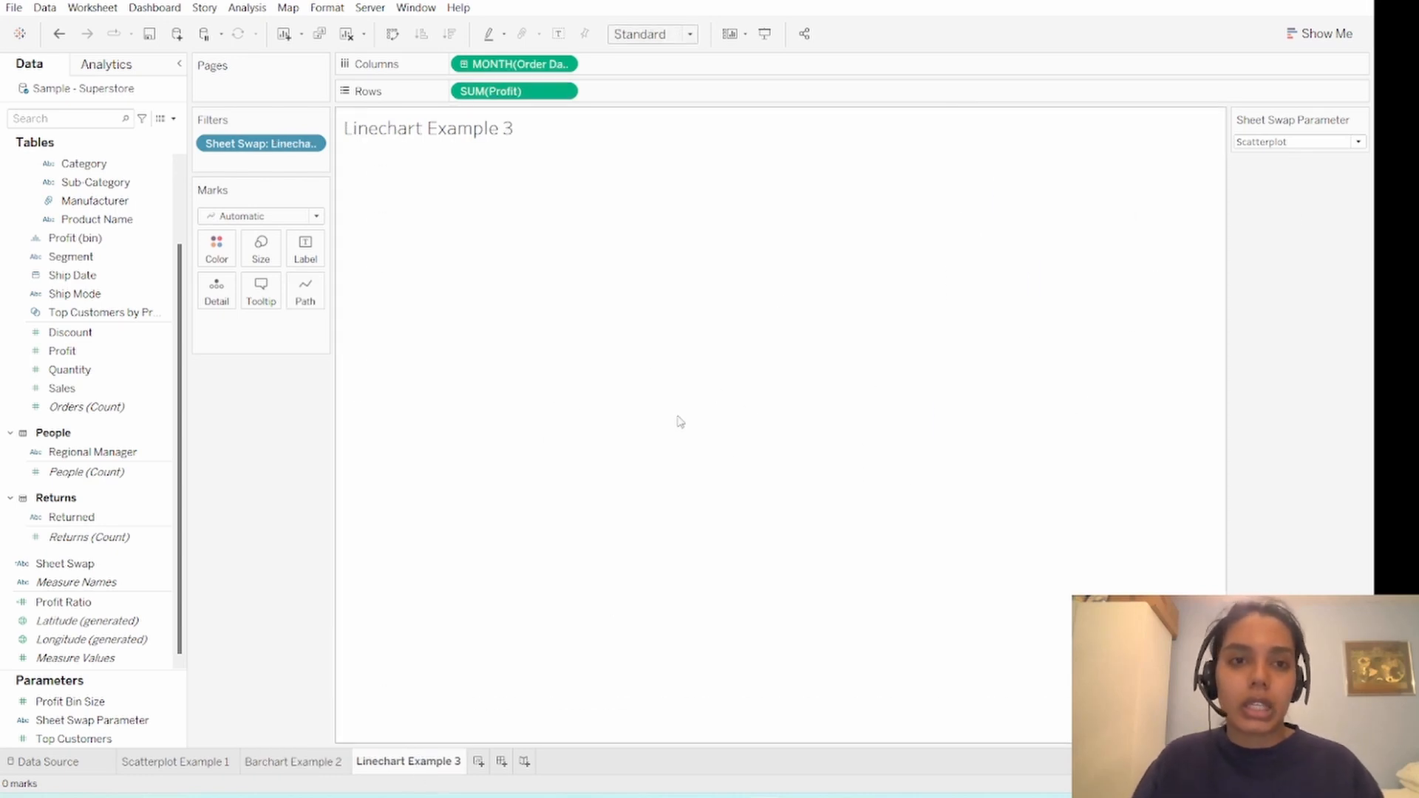
left_click(690, 34)
left_click(676, 79)
left_click(686, 37)
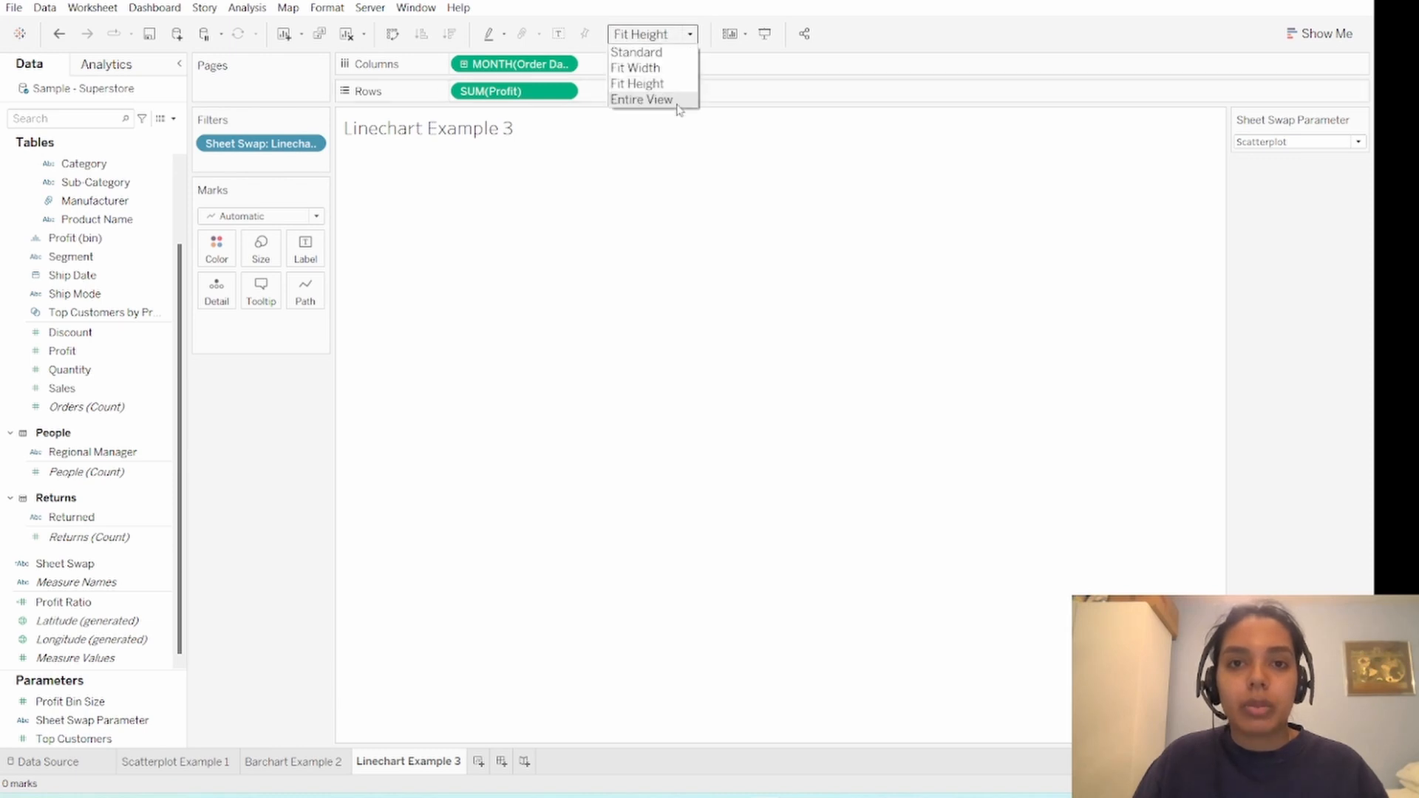
left_click(677, 96)
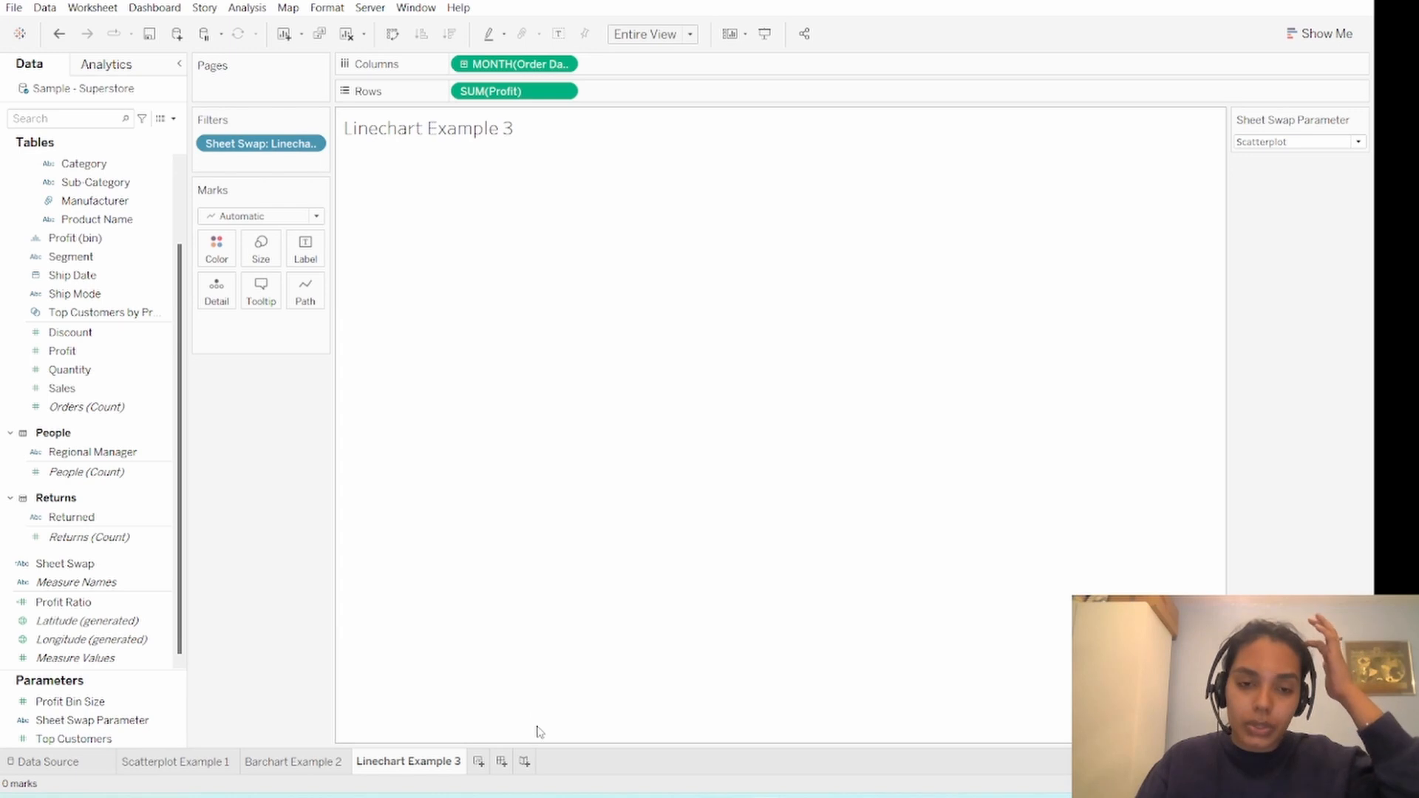
- Create a new dashboard in the workbook
left_click(500, 773)
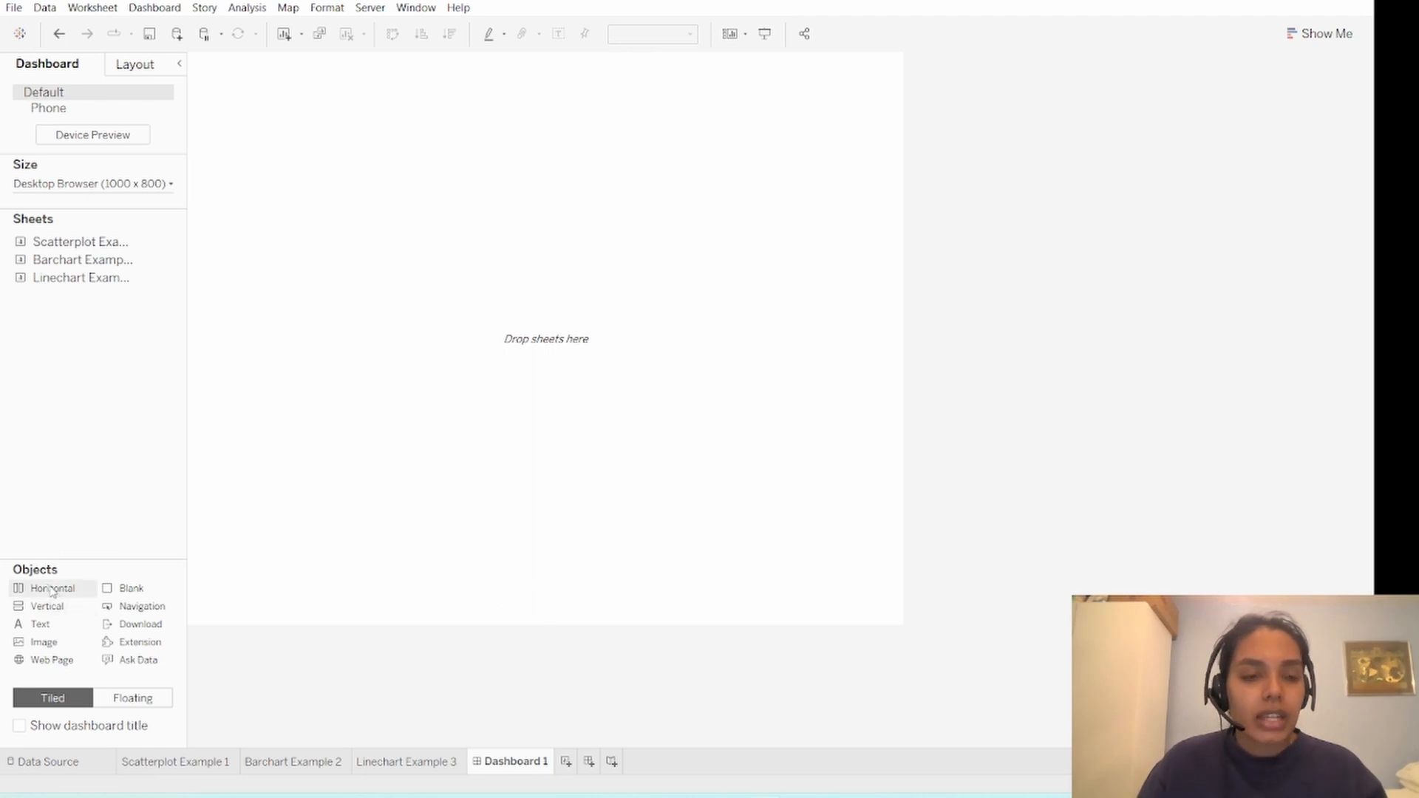
- Place a tiled horizontal layout container on the empty dashboard and put a blank object inside it
left_click_drag(67, 585, 443, 393)
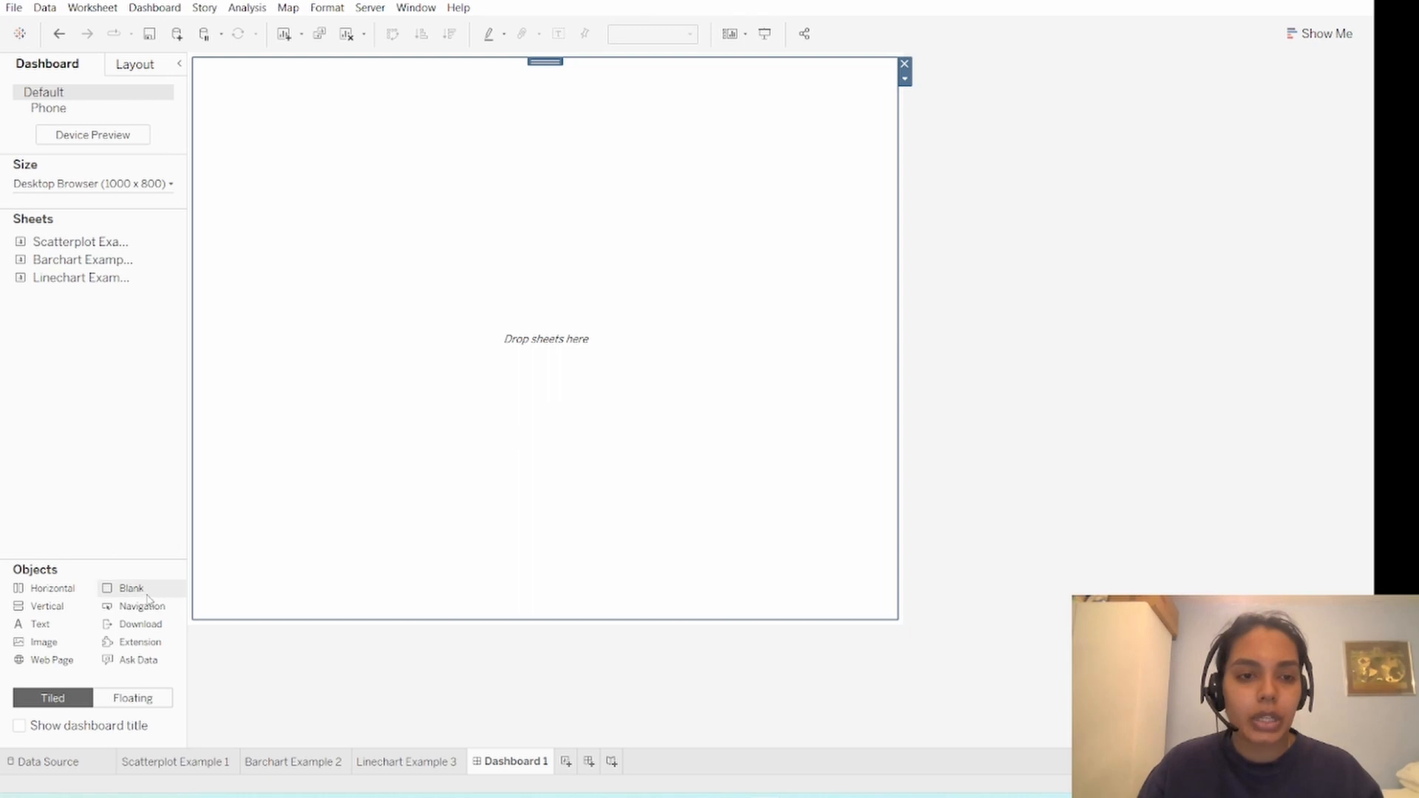
left_click_drag(147, 592, 390, 447)
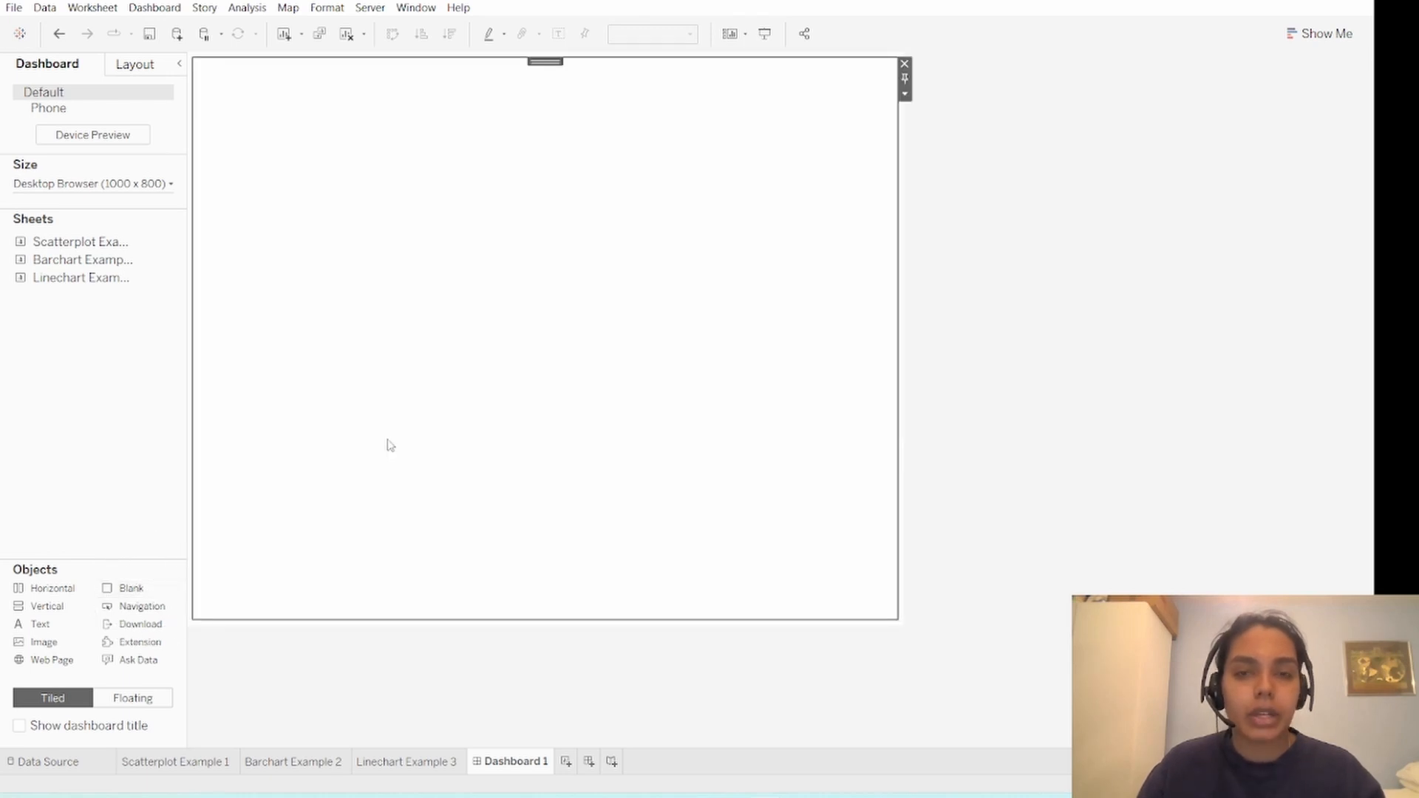
- Add Scatterplot Example 1, Barchart Example 2 and Linechart Example 3 side by side in the horizontal container, and remove the blank object
double_click(102, 247)
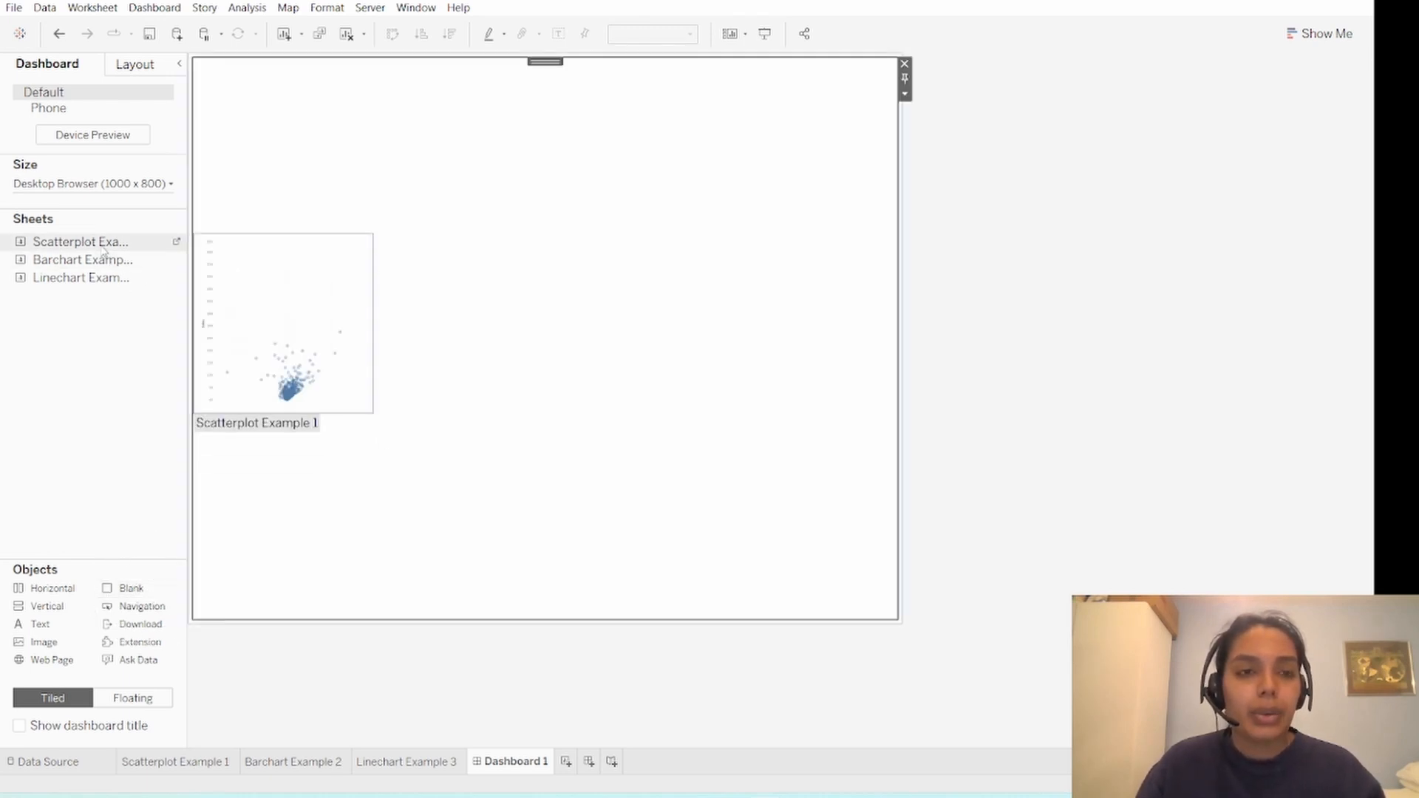
double_click(90, 262)
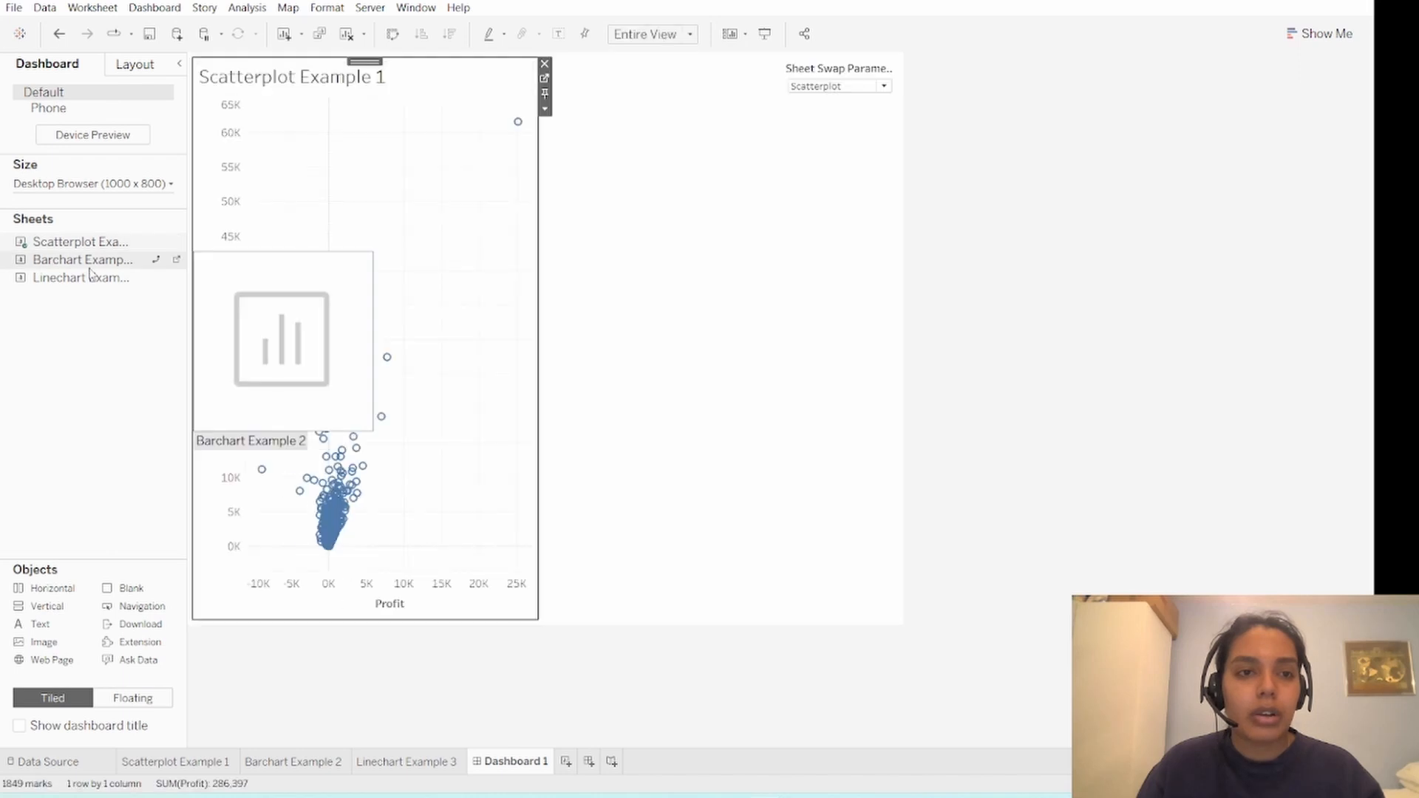
left_click_drag(91, 267, 459, 272)
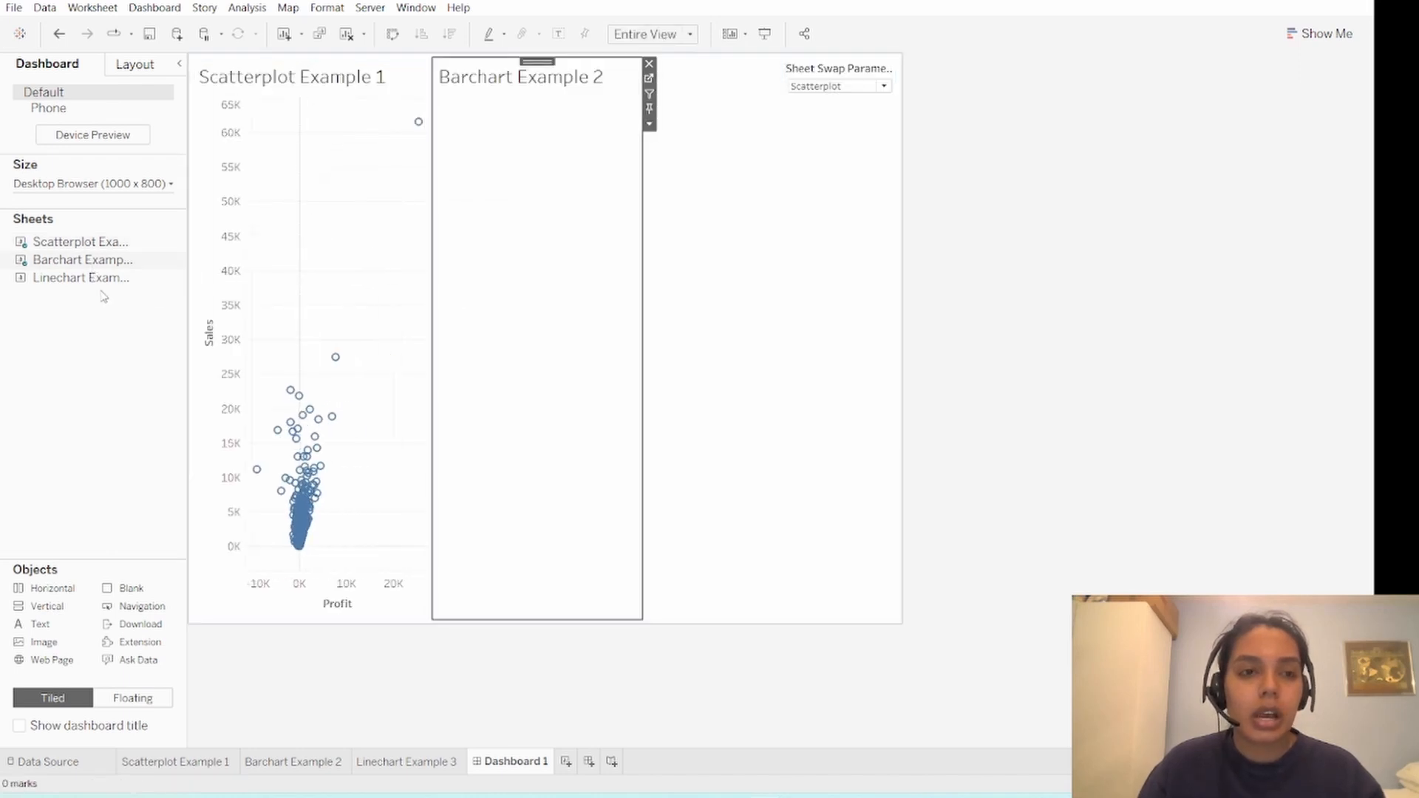
left_click_drag(82, 277, 580, 296)
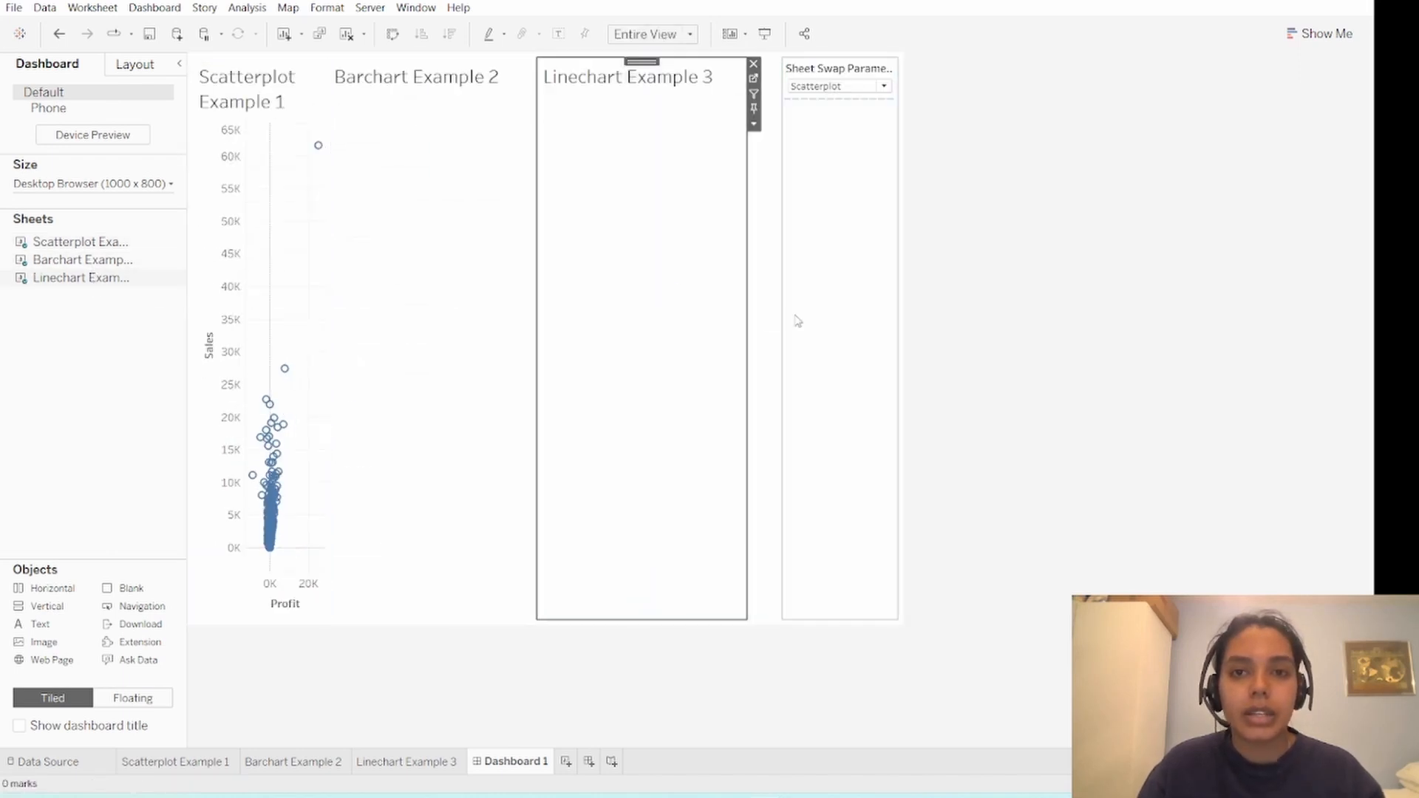
left_click(773, 290)
left_click(789, 64)
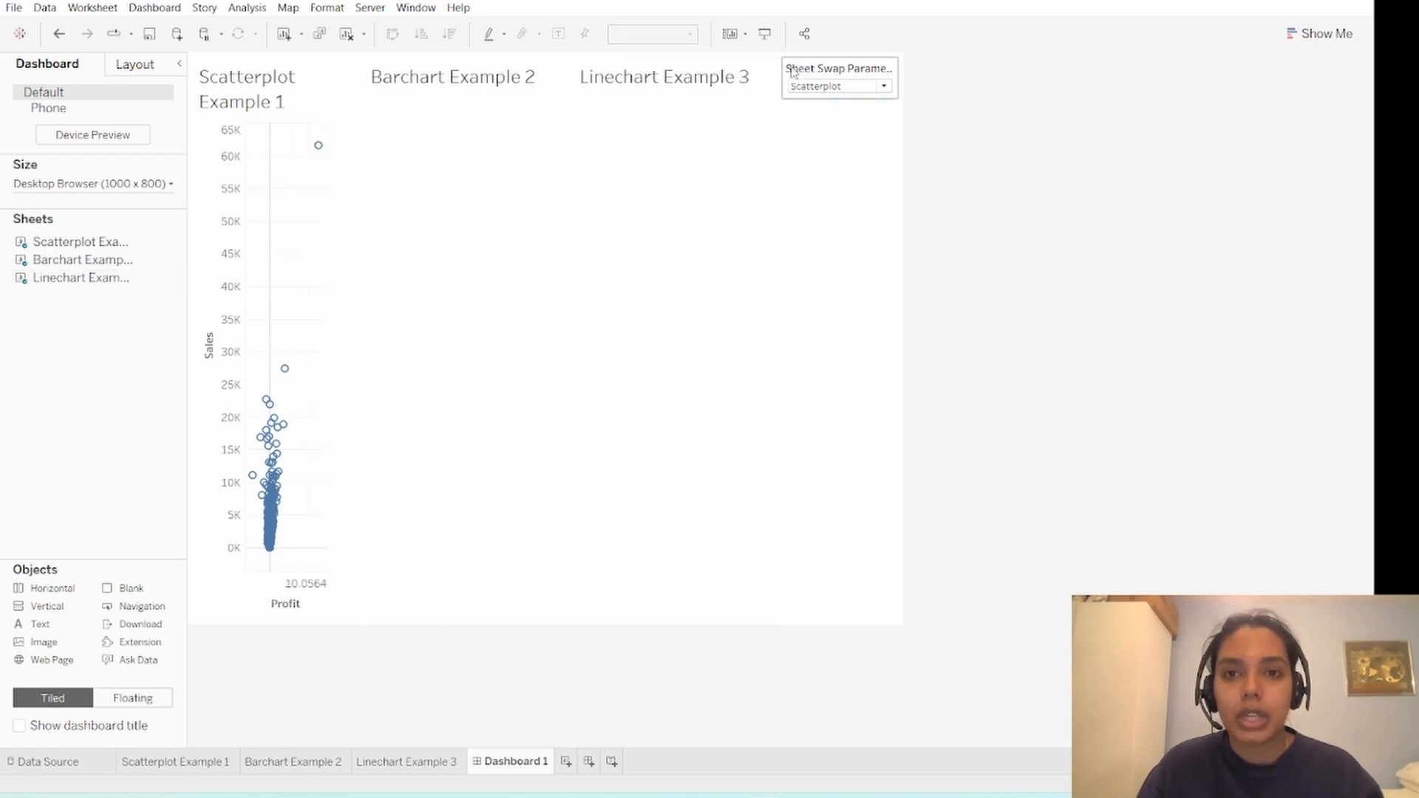
left_click(815, 273)
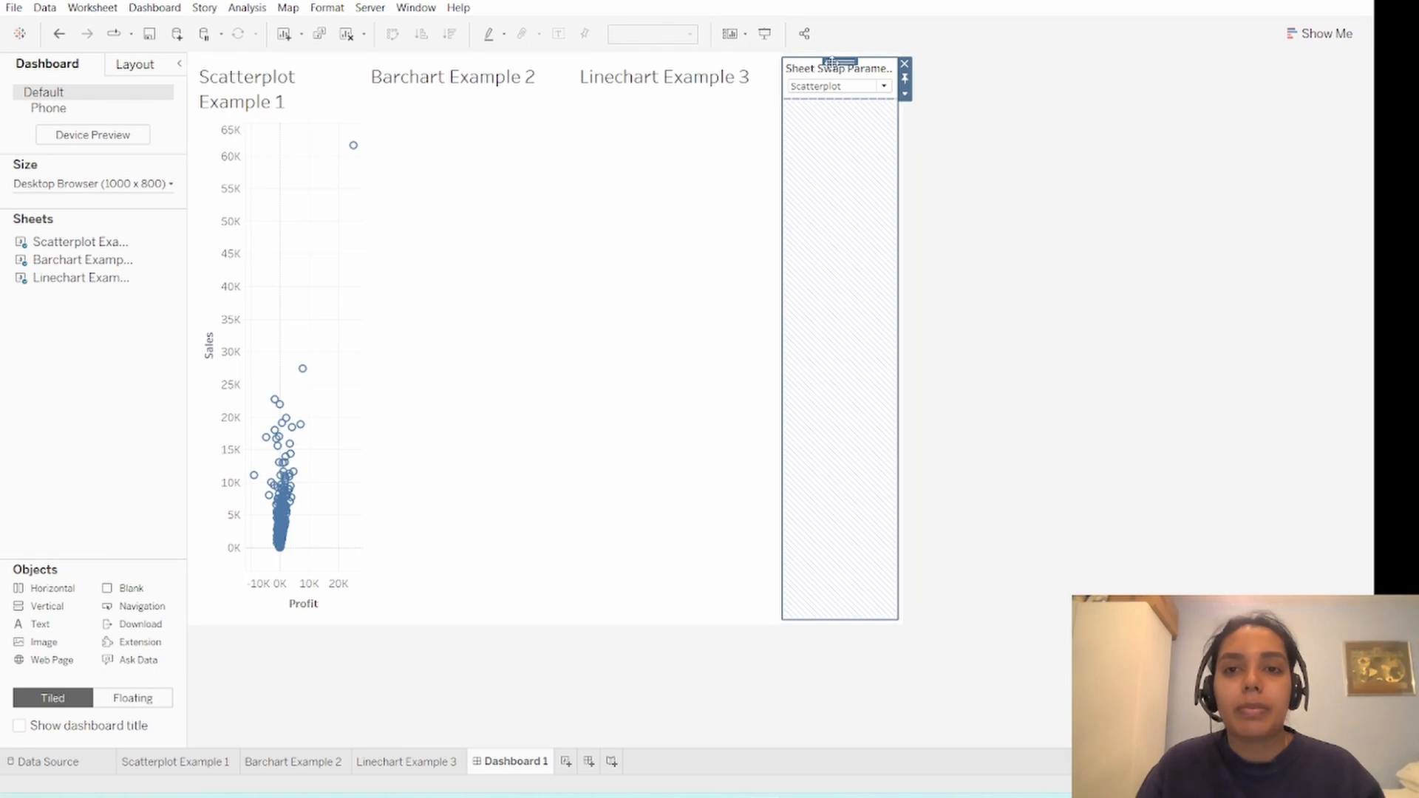
left_click(960, 173)
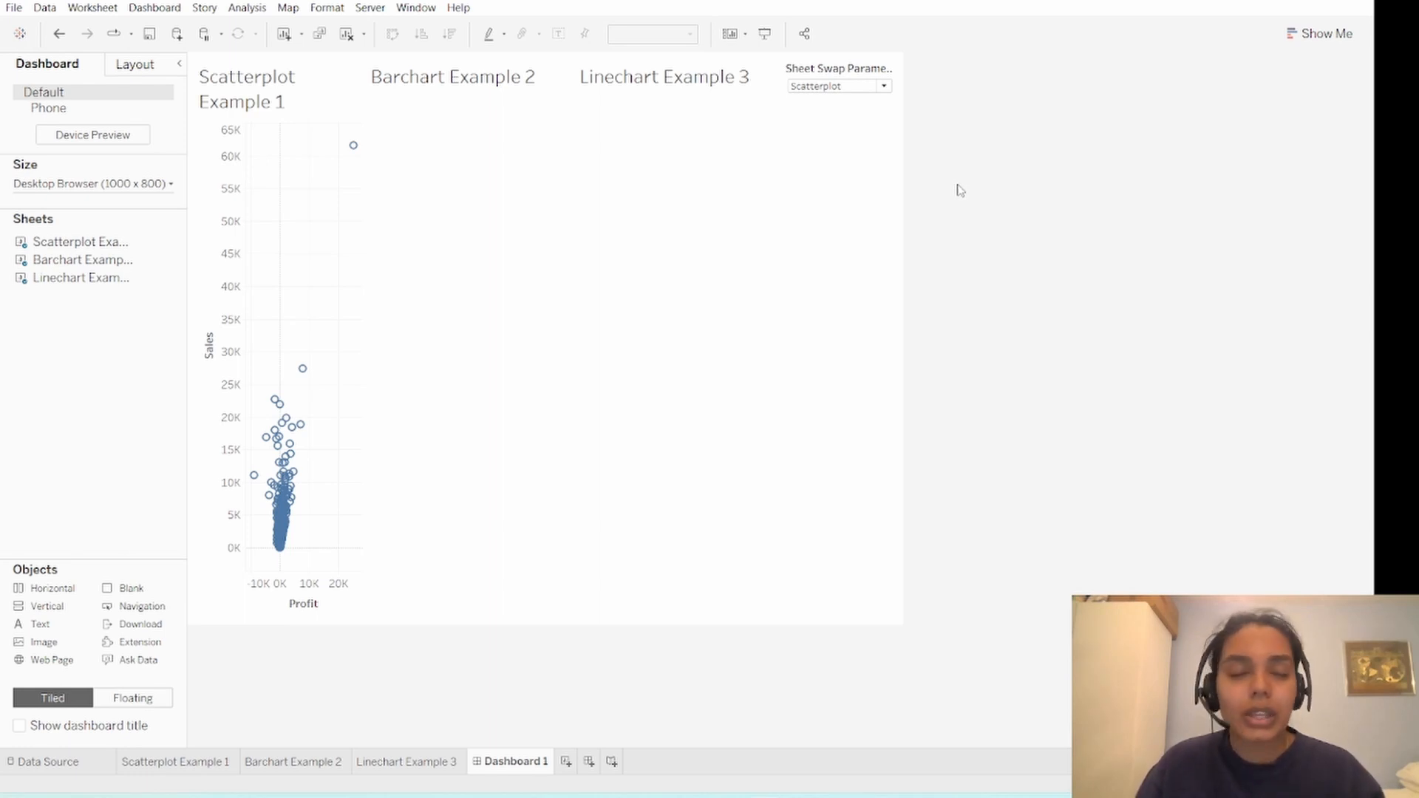
left_click(630, 152)
left_click(510, 158)
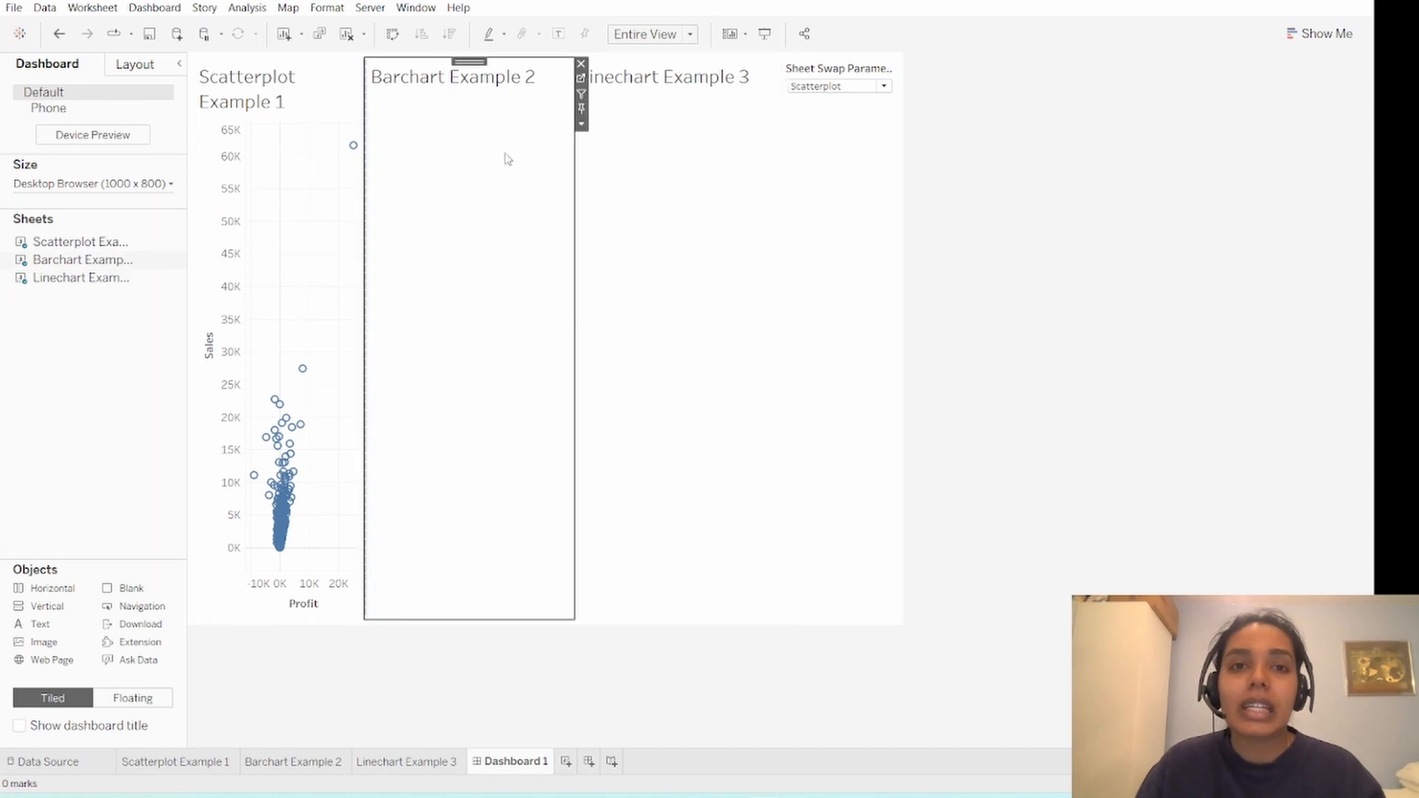
left_click(311, 114)
left_click(491, 152)
left_click(695, 146)
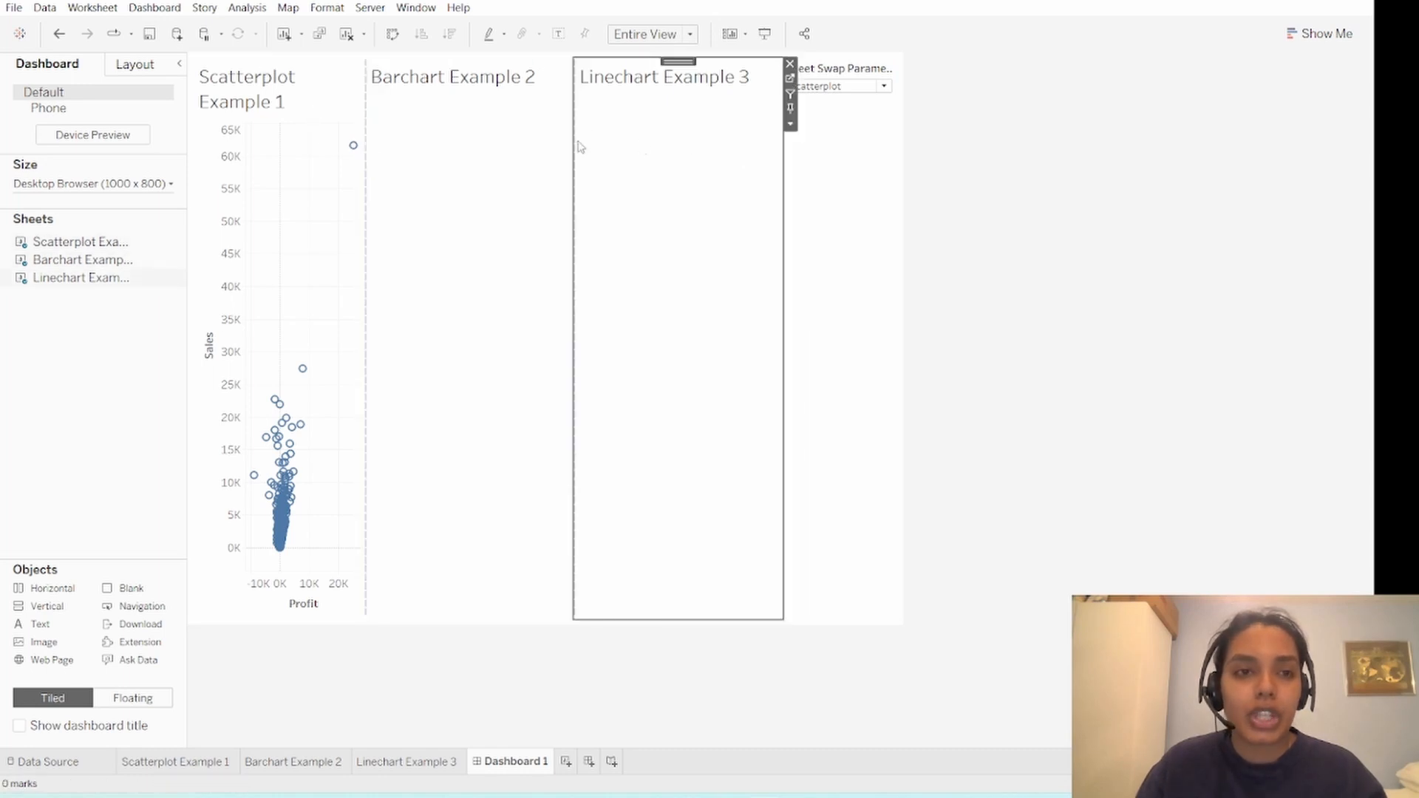
left_click(479, 139)
- Hide the titles of the scatter plot, bar chart and line chart sheets in the dashboard
left_click(335, 110)
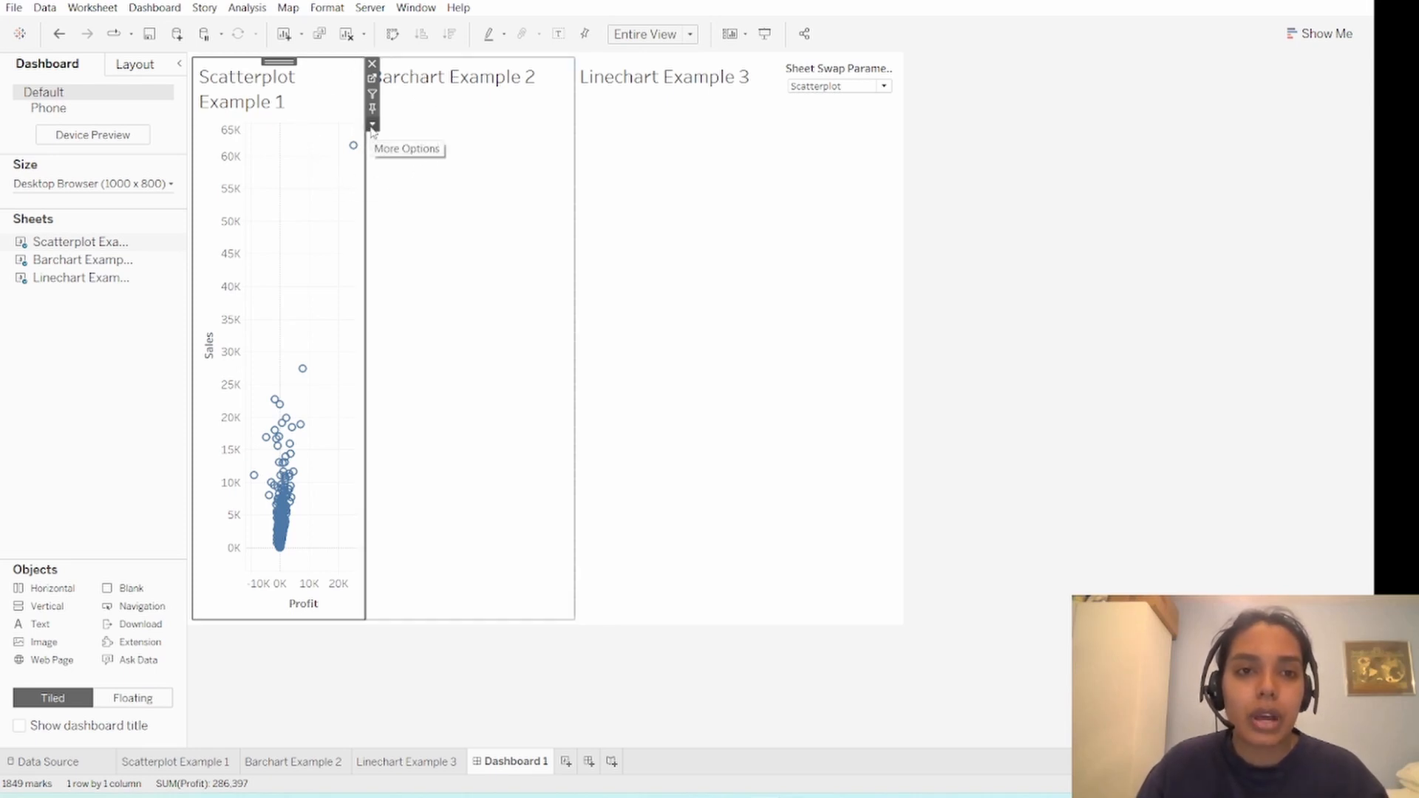
left_click(372, 125)
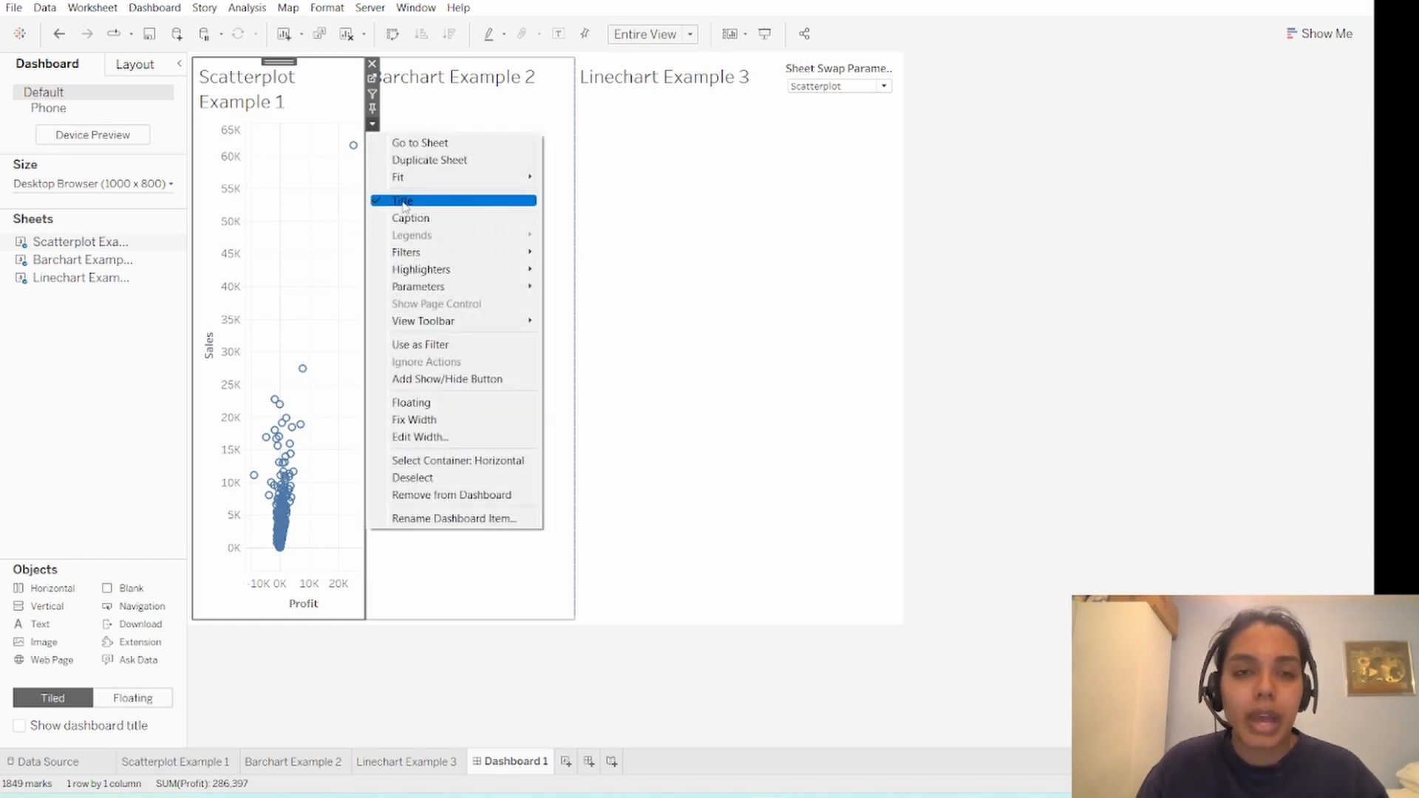
left_click(377, 201)
left_click(545, 133)
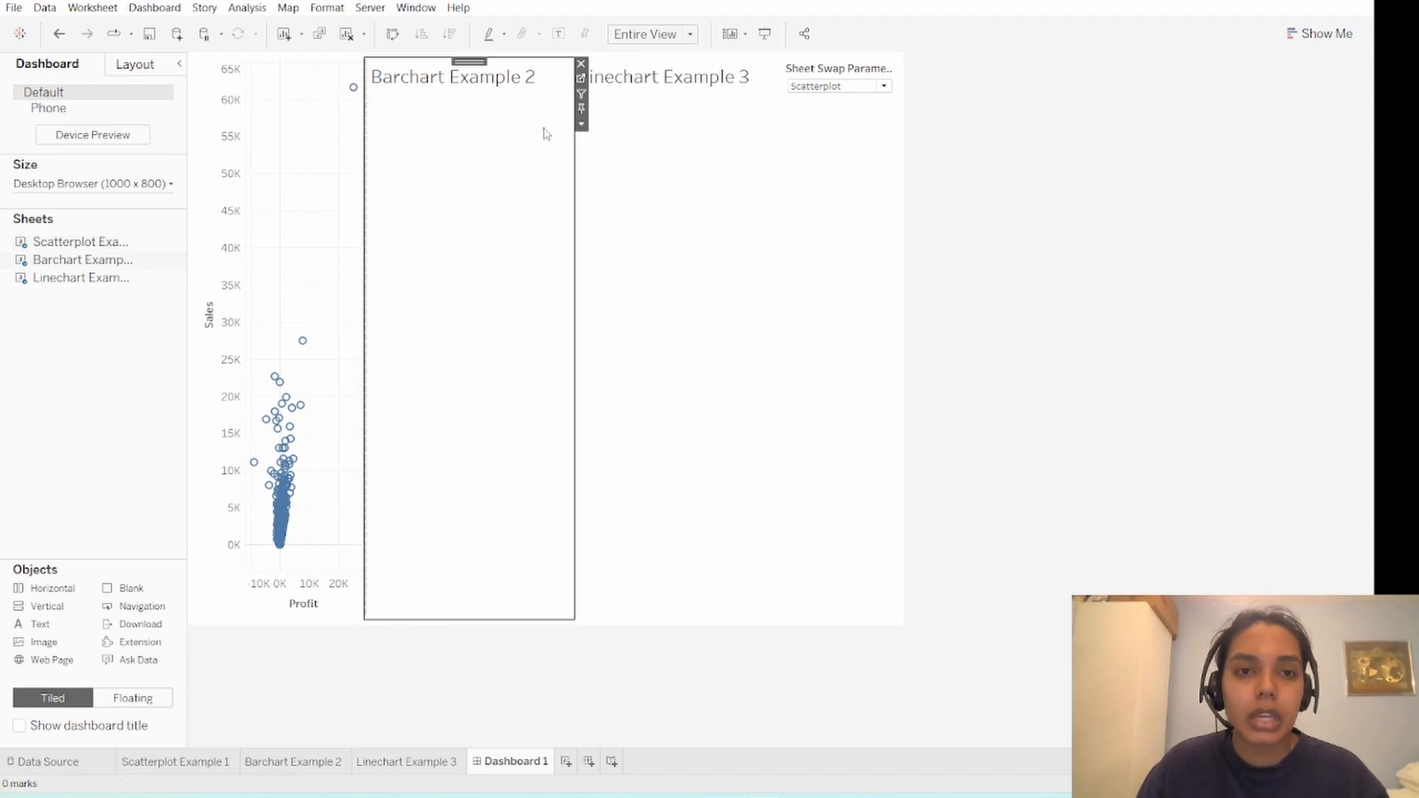
left_click(581, 125)
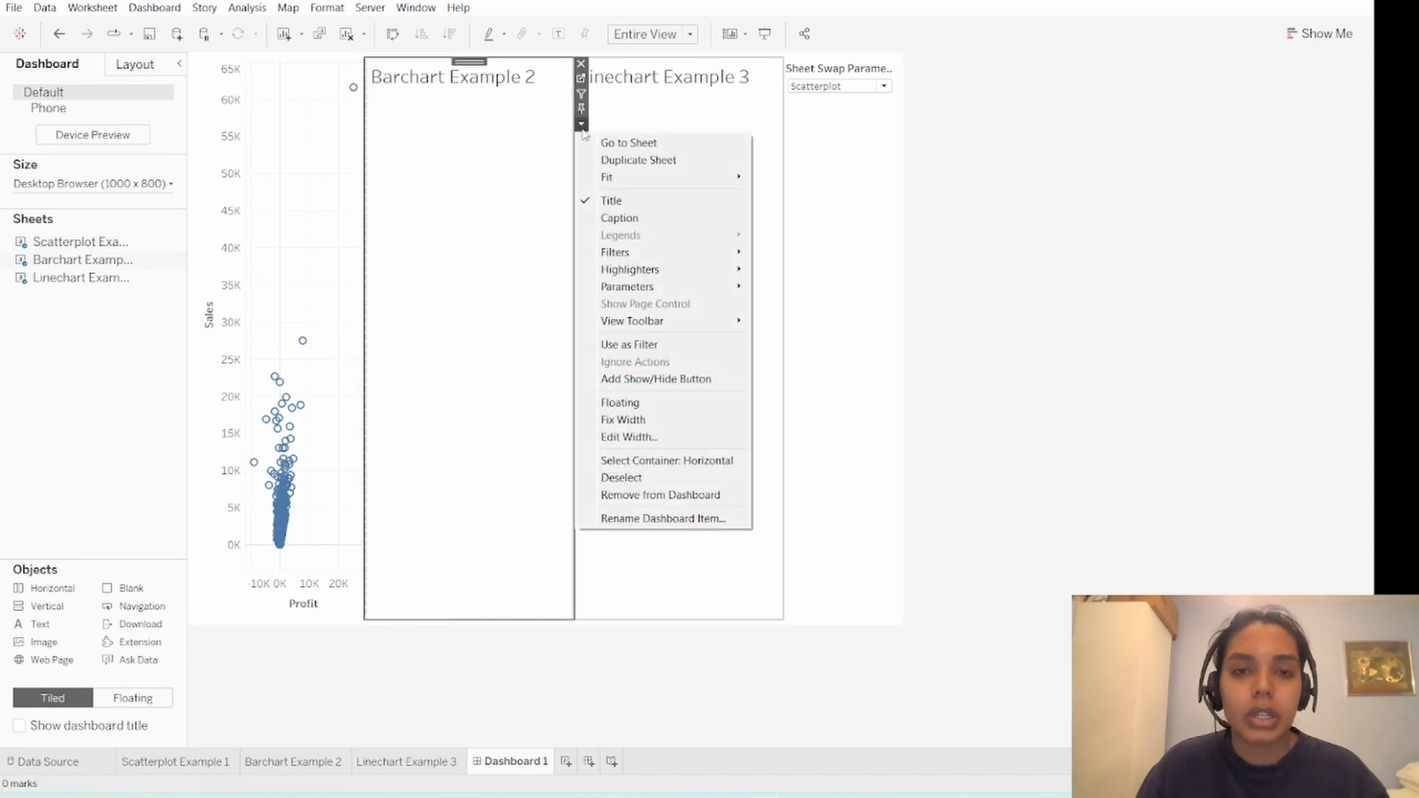
left_click(592, 201)
left_click(731, 171)
left_click(790, 124)
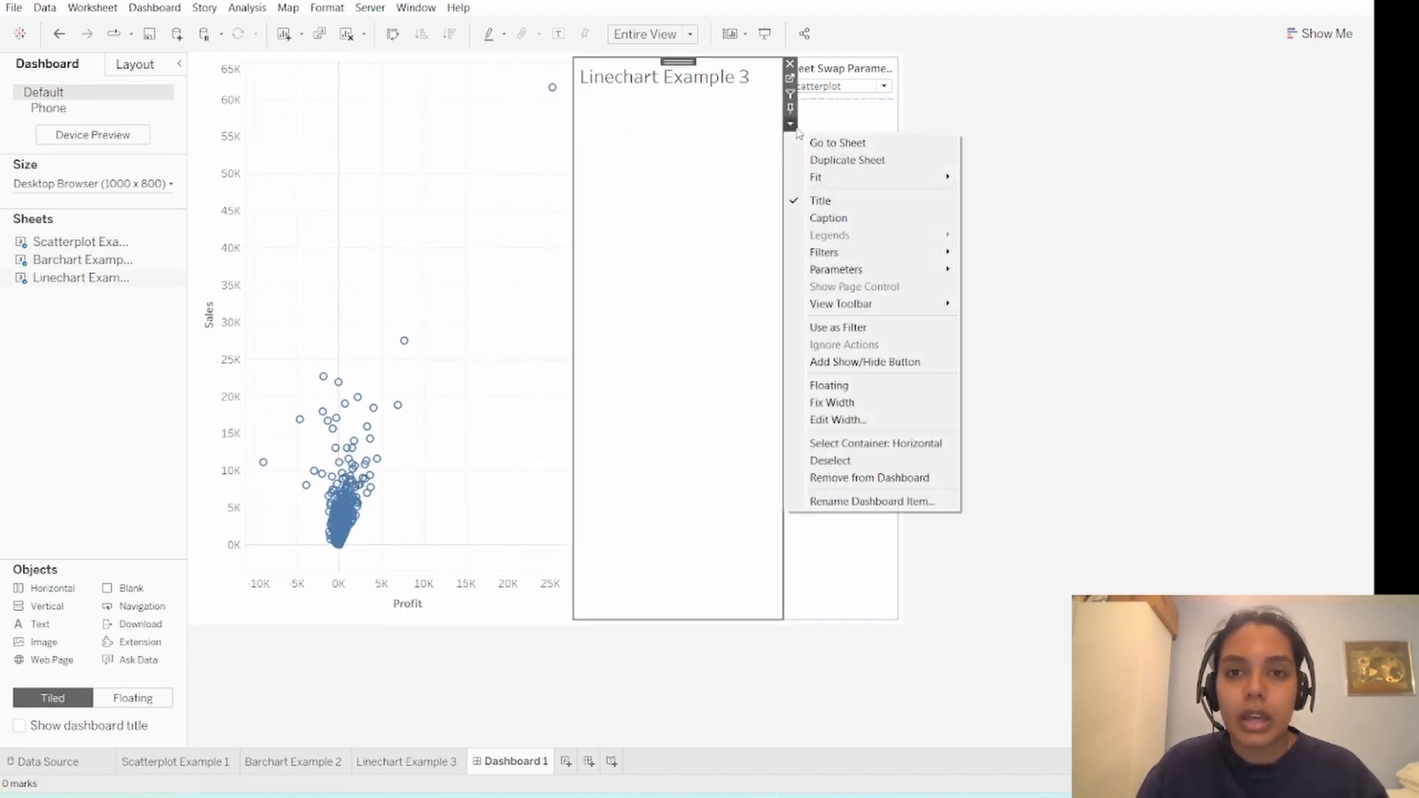
left_click(798, 202)
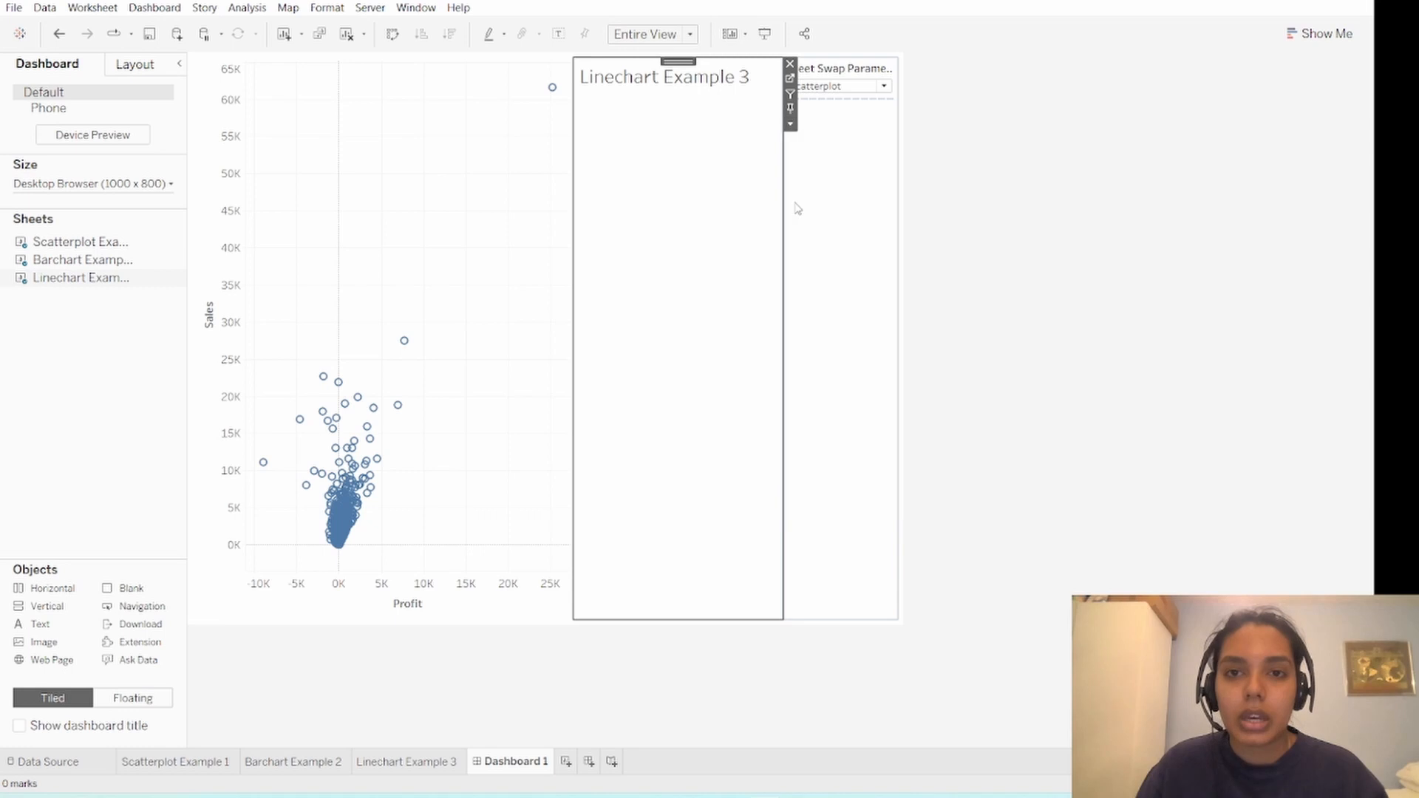
left_click(1100, 218)
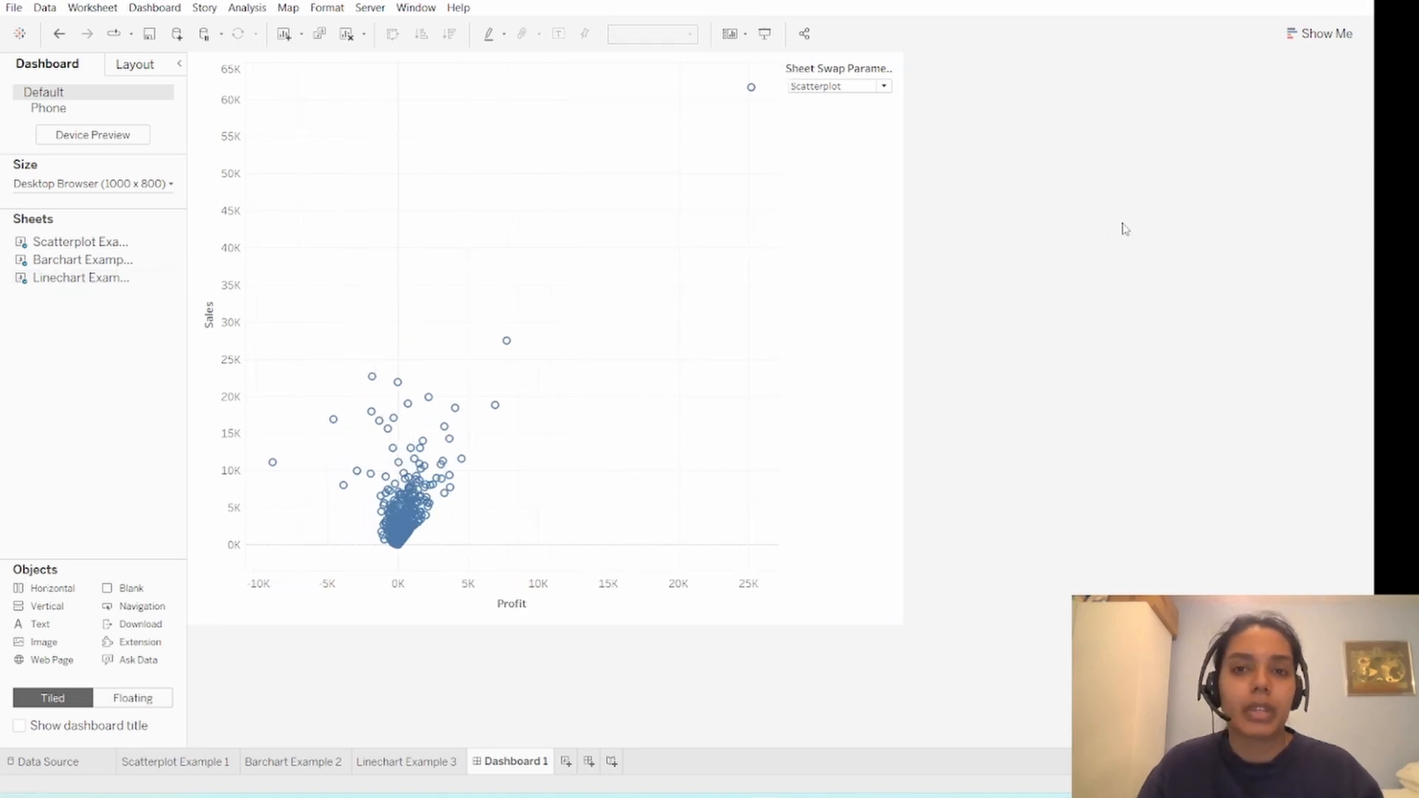
- Test the sheet swap on the dashboard by setting the Sheet Swap Parameter to Bar, Line and Scatterplot in turn
left_click(884, 87)
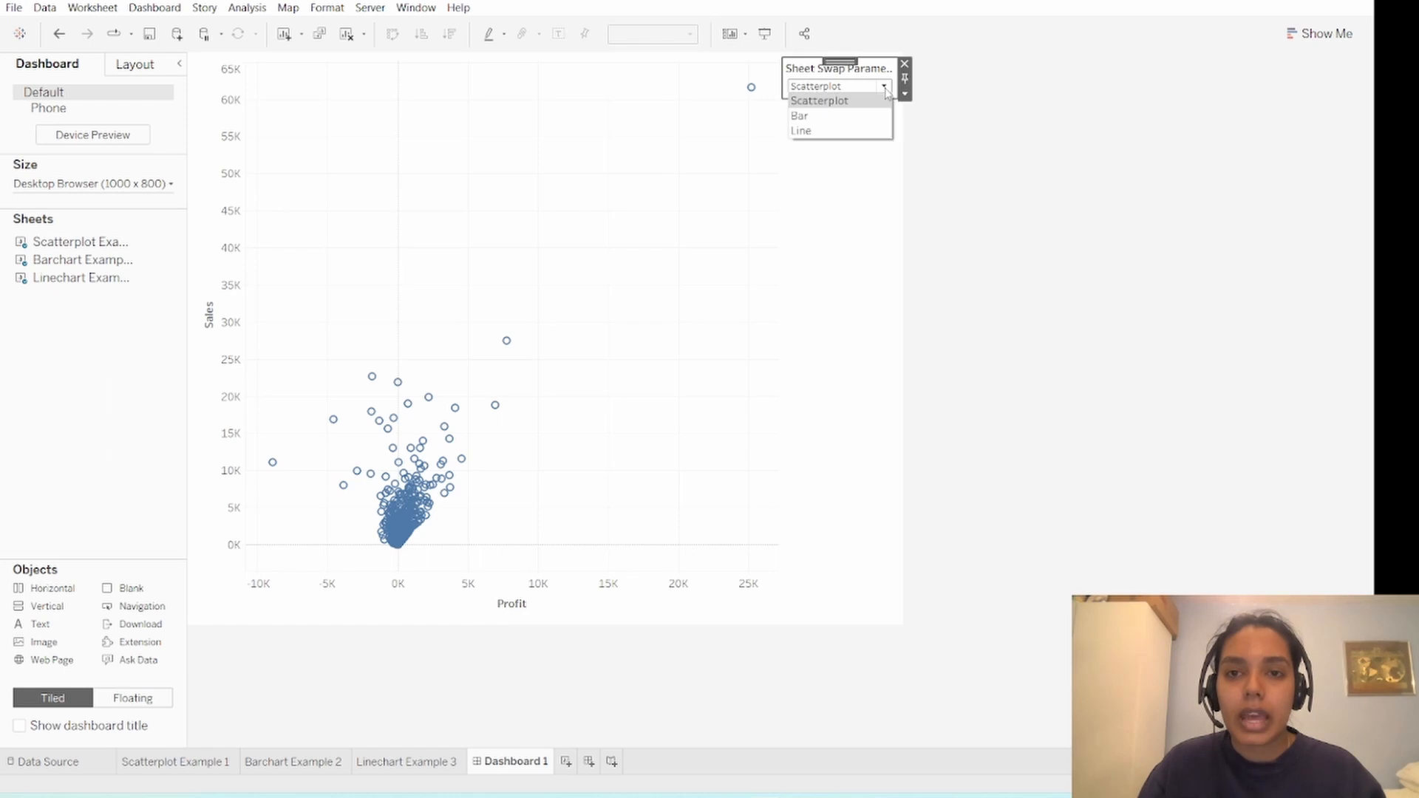
left_click(859, 118)
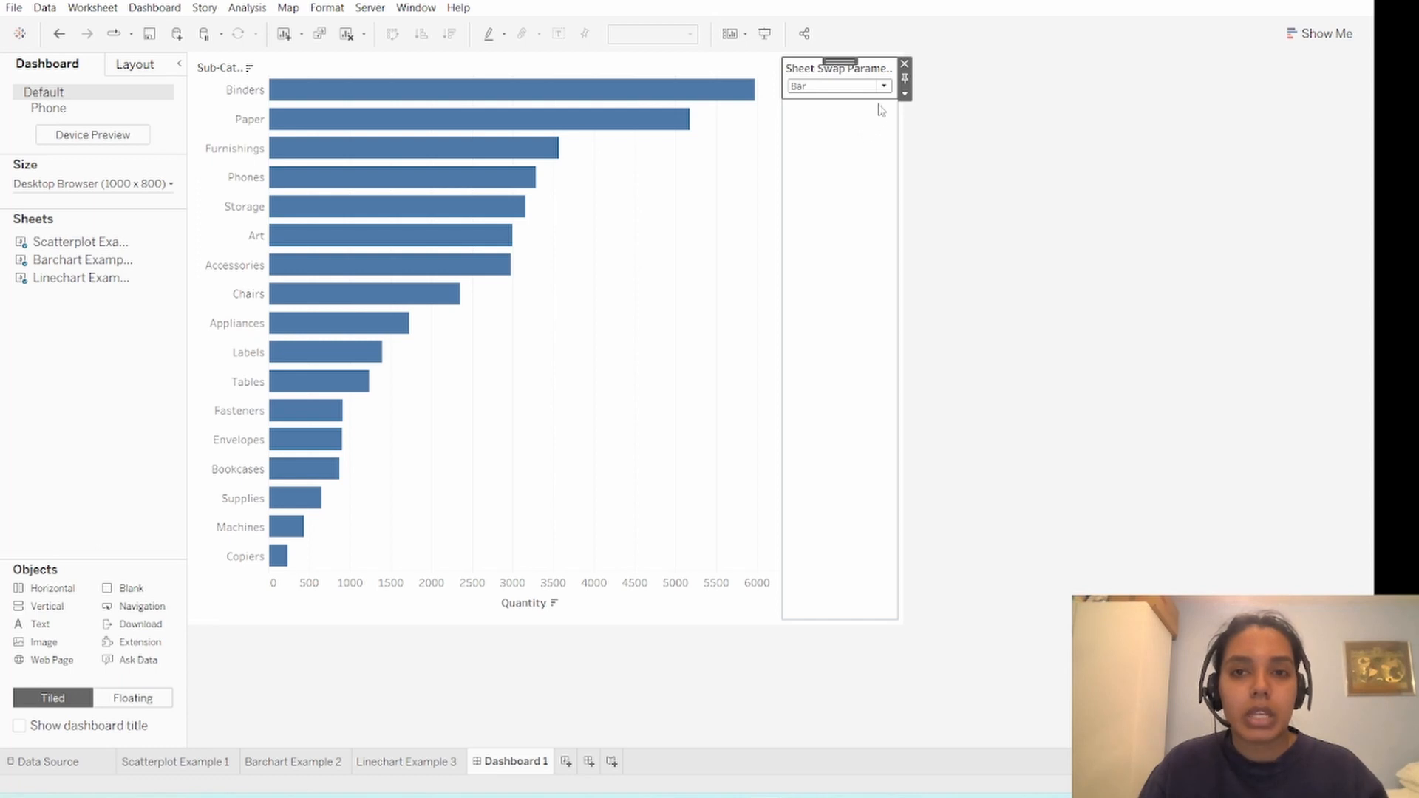
left_click(885, 86)
left_click(872, 132)
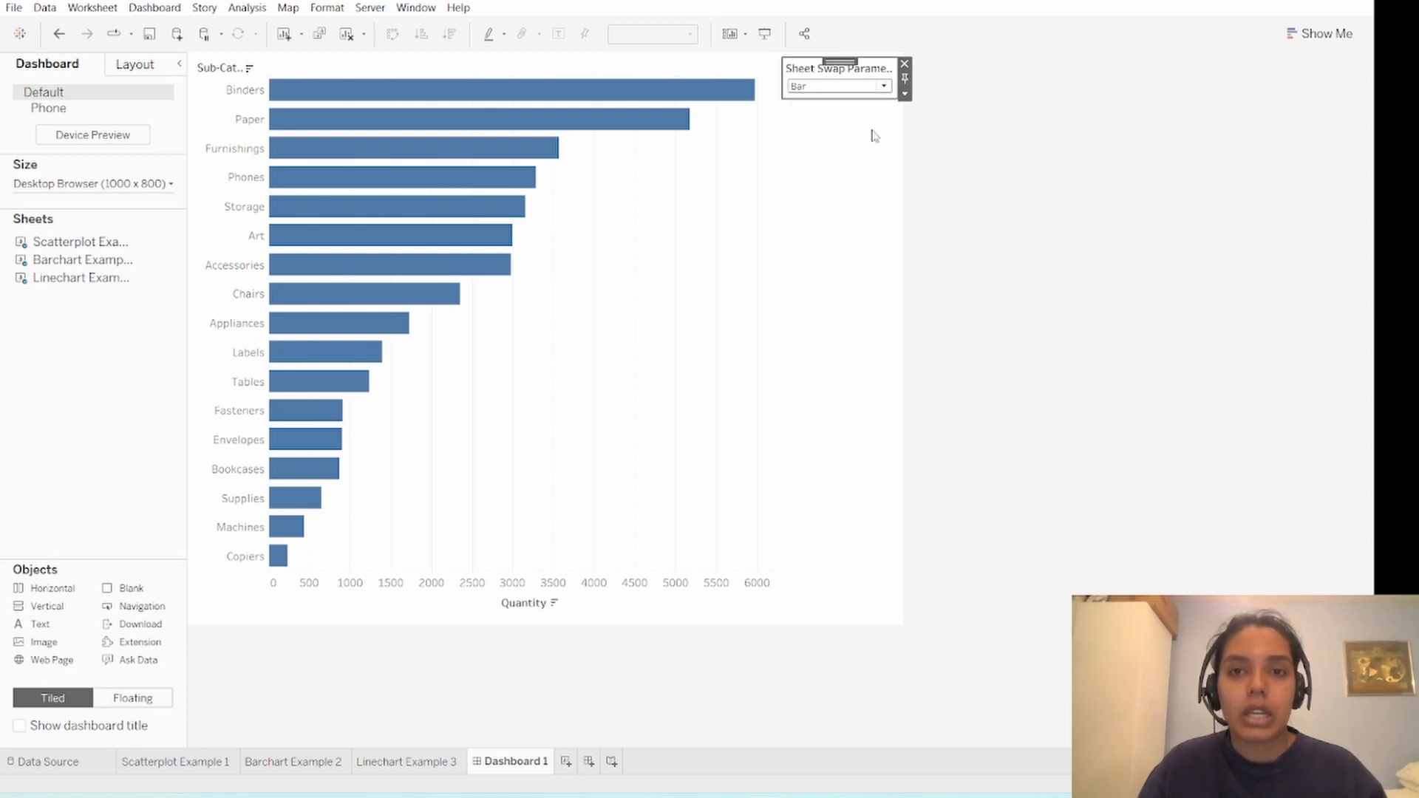
left_click(884, 86)
left_click(879, 107)
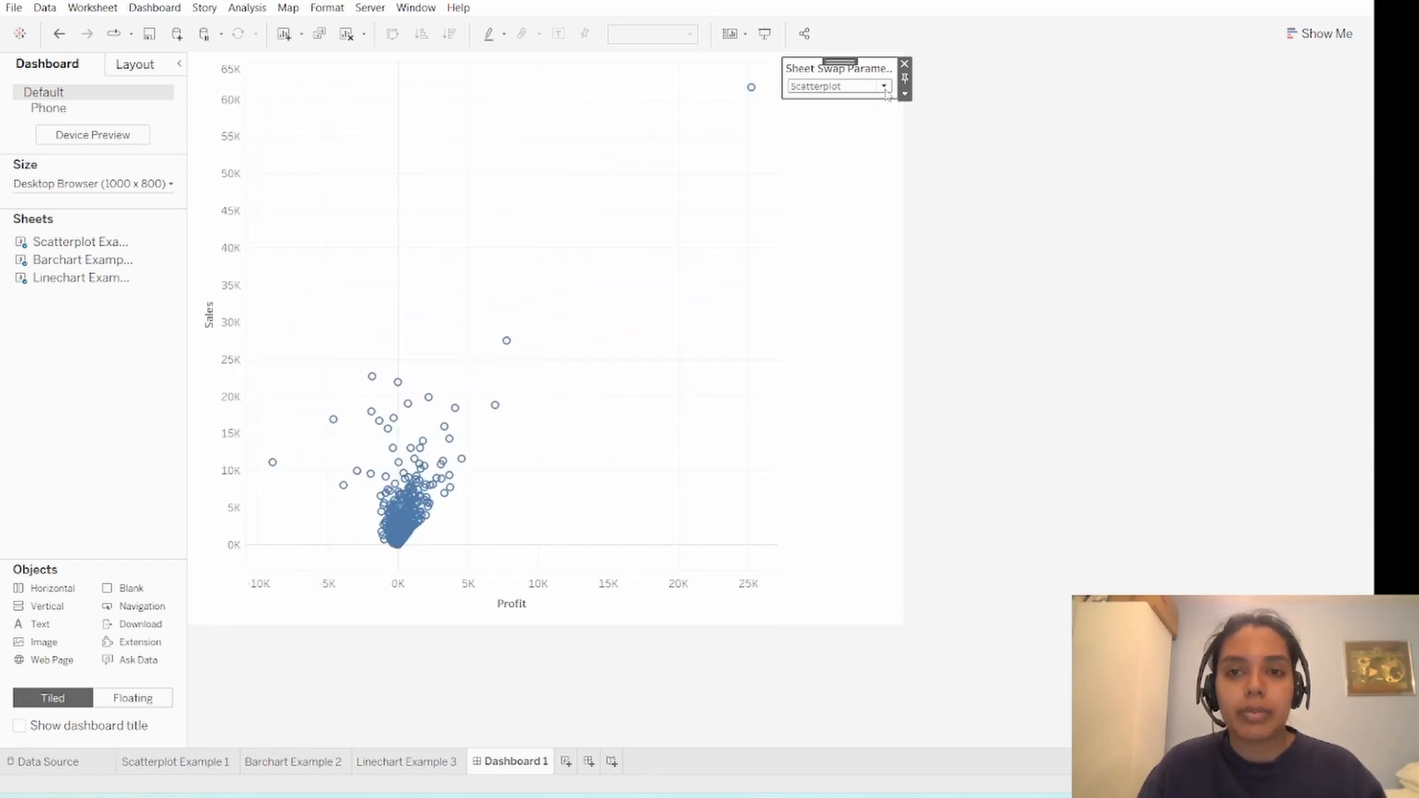
- Cycle the Sheet Swap Parameter through Bar, Line and Scatterplot once more, and leave it set to Bar
left_click(884, 86)
left_click(882, 117)
left_click(885, 87)
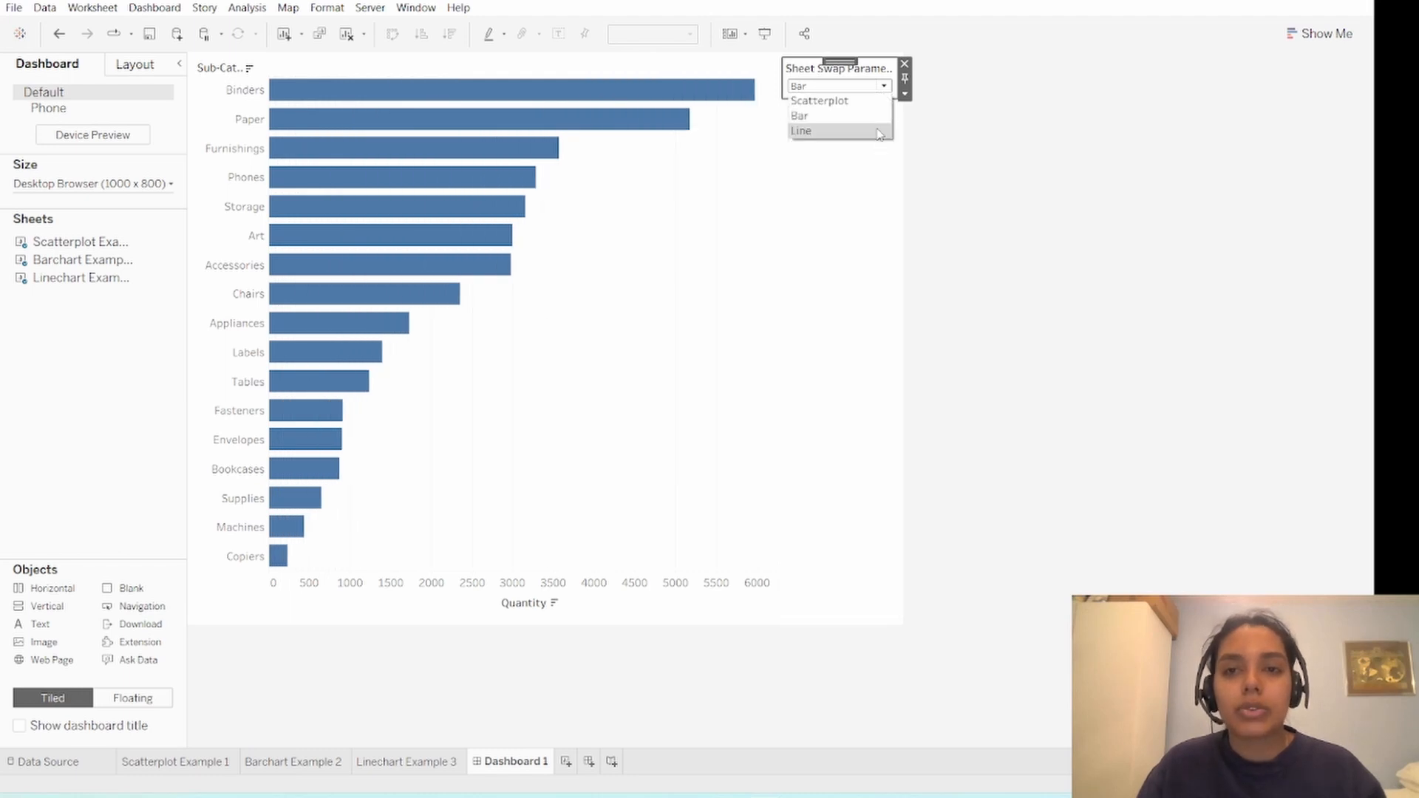
left_click(880, 131)
left_click(884, 85)
left_click(875, 103)
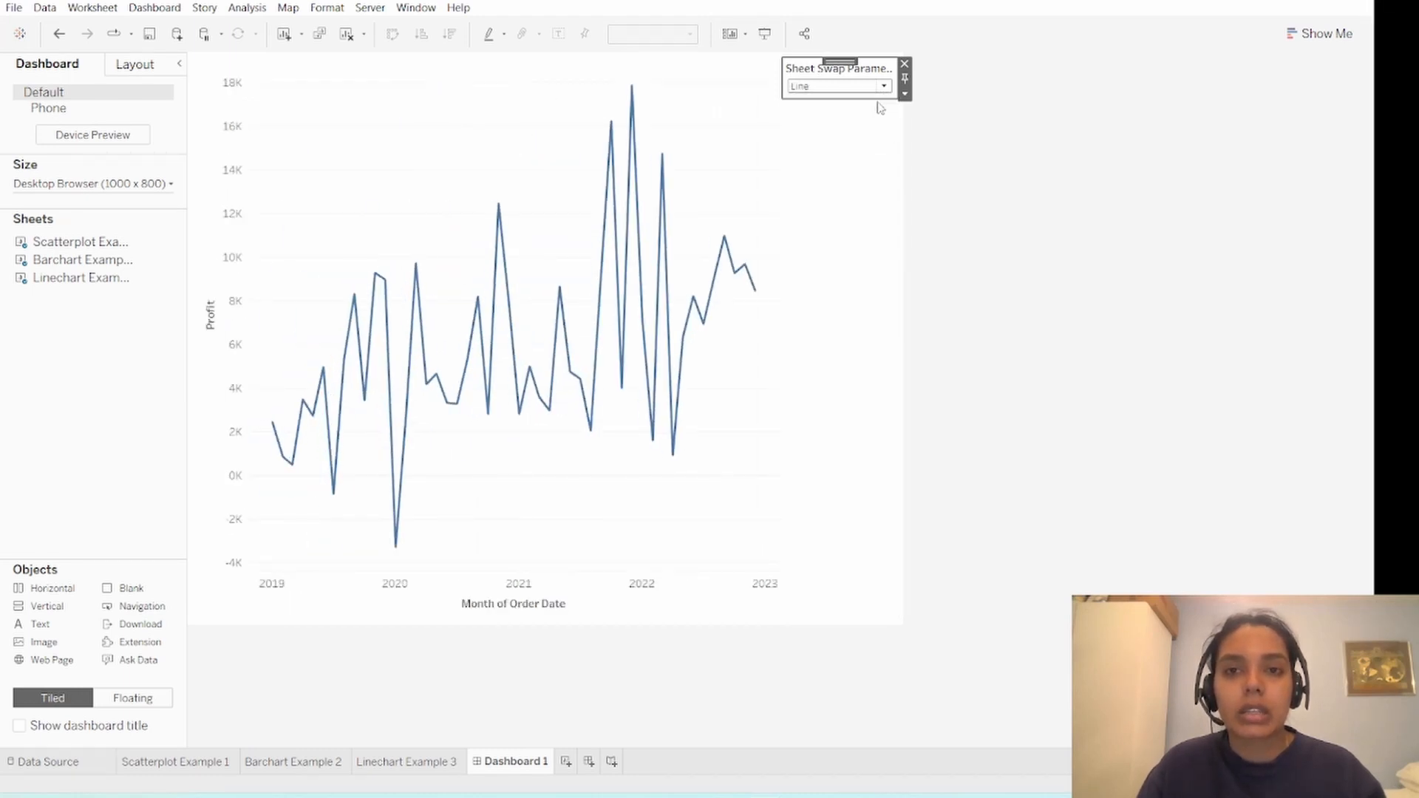
left_click(884, 85)
left_click(877, 116)
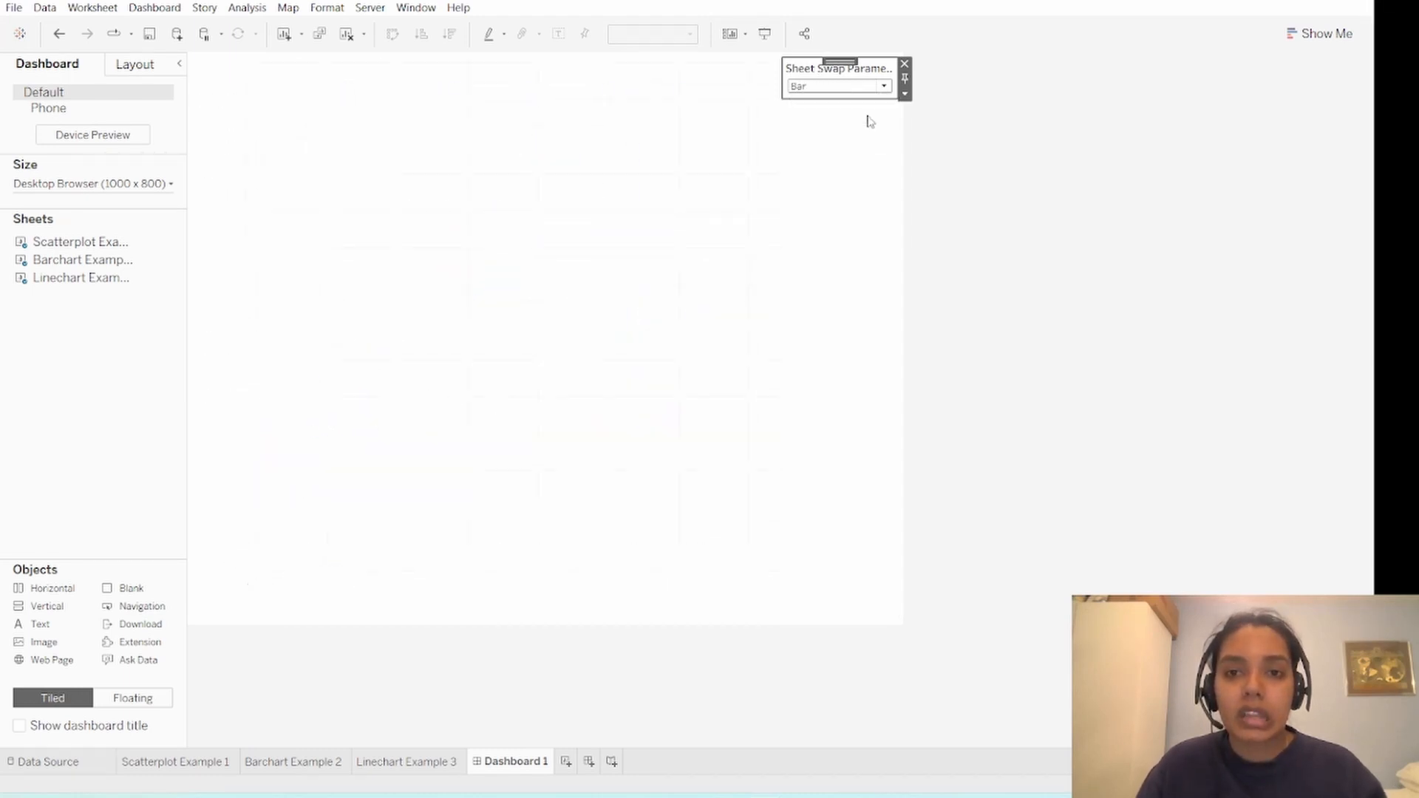
left_click(885, 87)
left_click(963, 133)
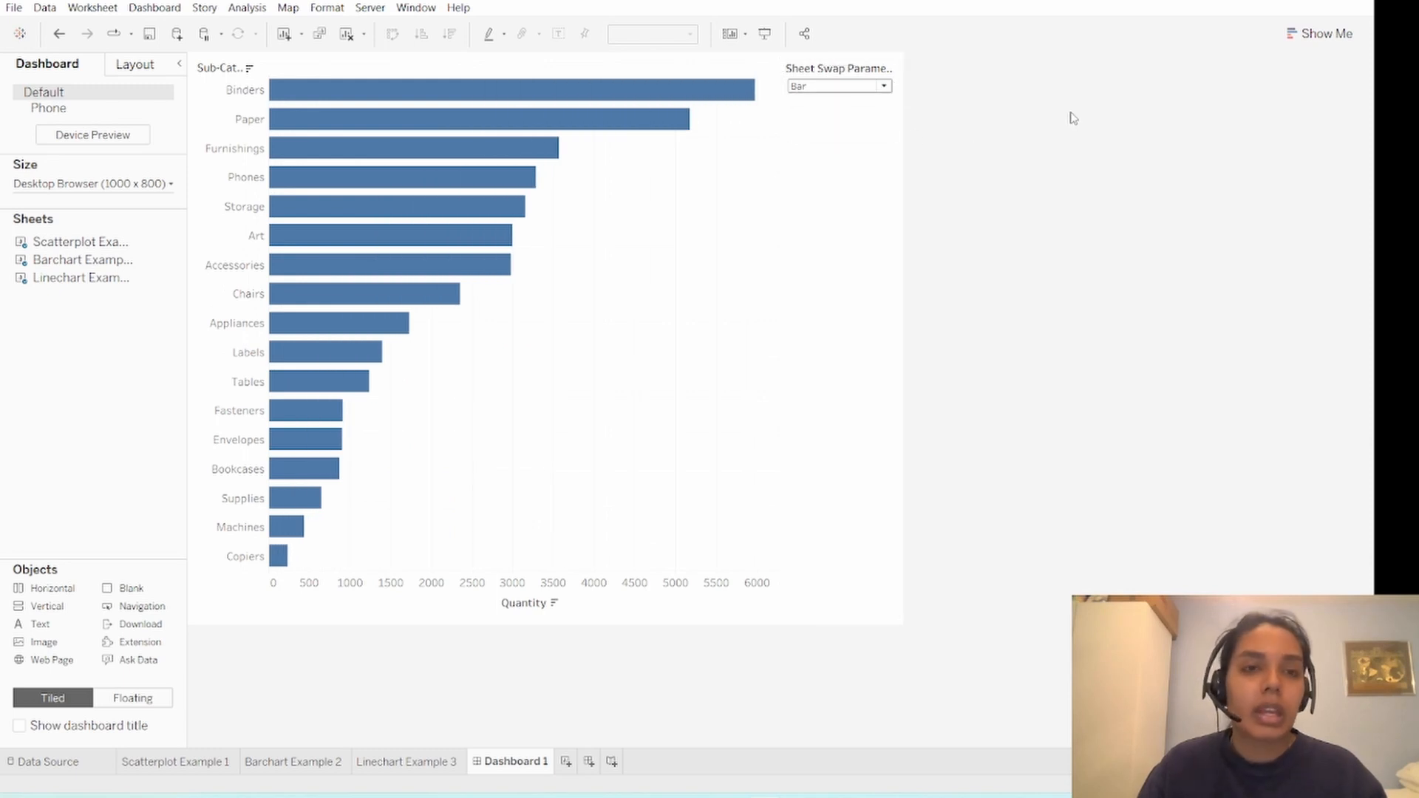